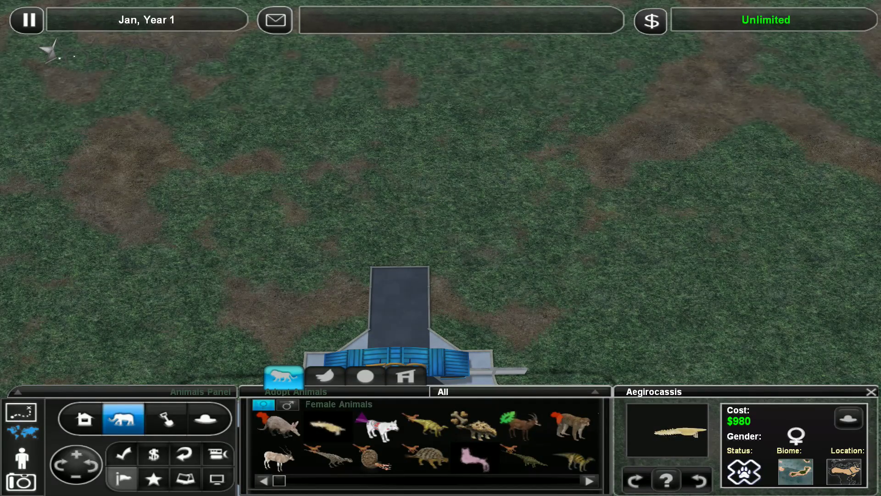
pyautogui.scroll(8, 441, 234)
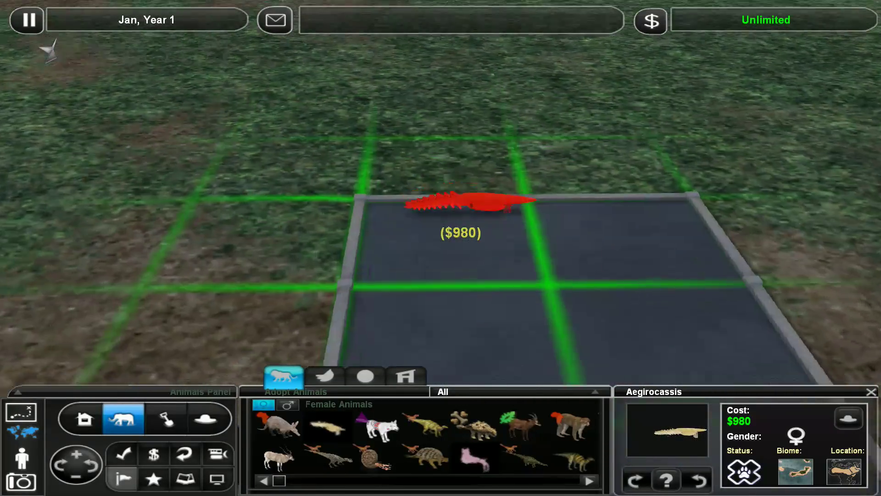
# Step: Abandon the Aegirocassis and Anomalocaris placements and select Asphalt path instead
pyautogui.press('Up')
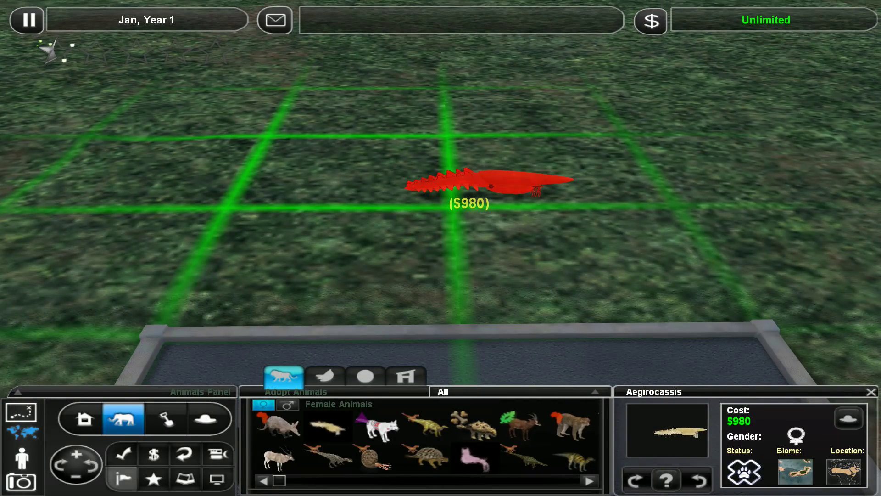
pyautogui.press('Escape')
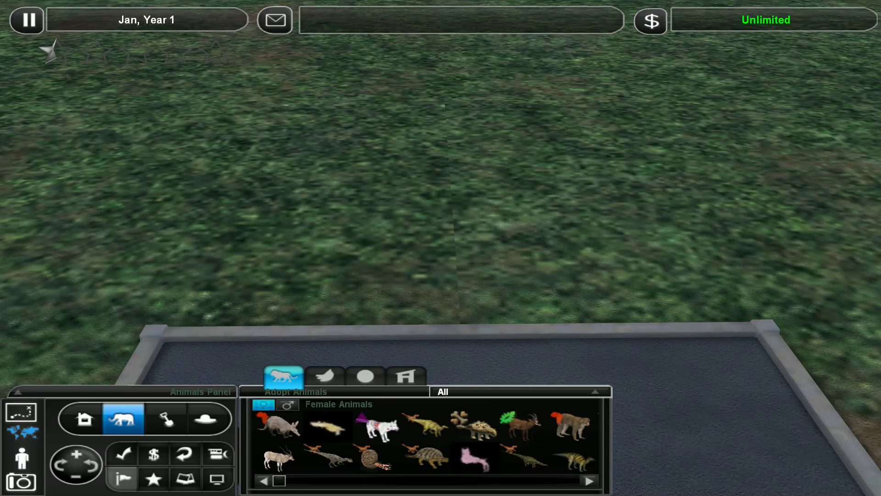
pyautogui.click(474, 458)
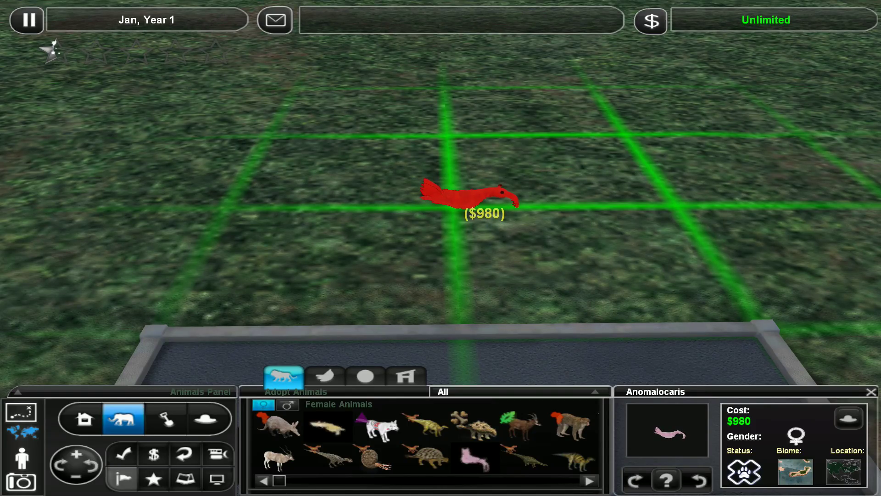
pyautogui.scroll(-5, 470, 197)
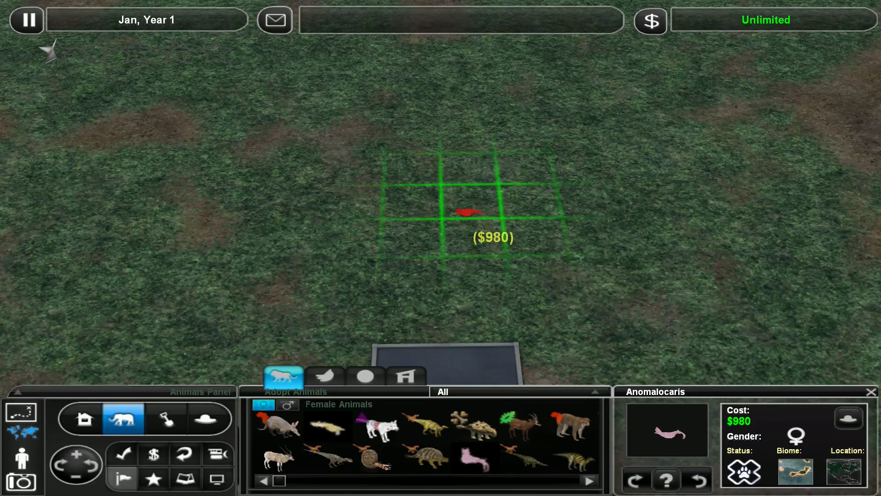
pyautogui.scroll(-5, 482, 228)
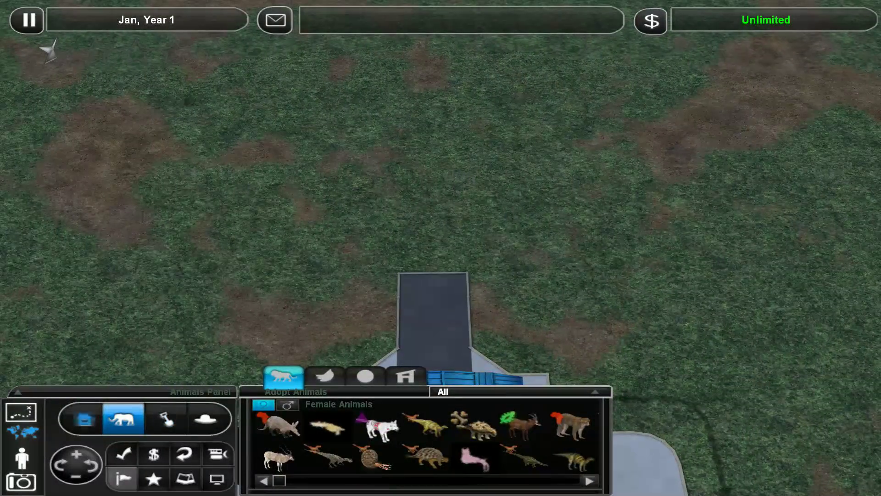
pyautogui.click(83, 418)
pyautogui.click(378, 429)
pyautogui.scroll(-2, 419, 289)
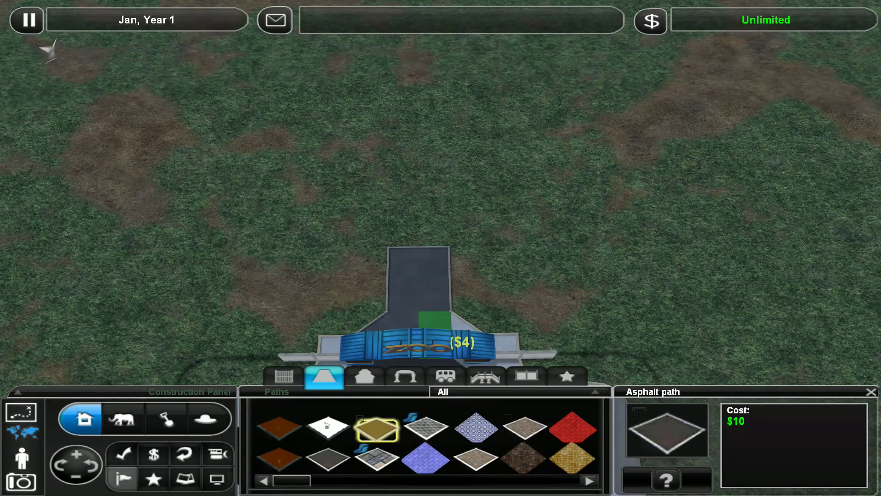
pyautogui.scroll(2, 413, 286)
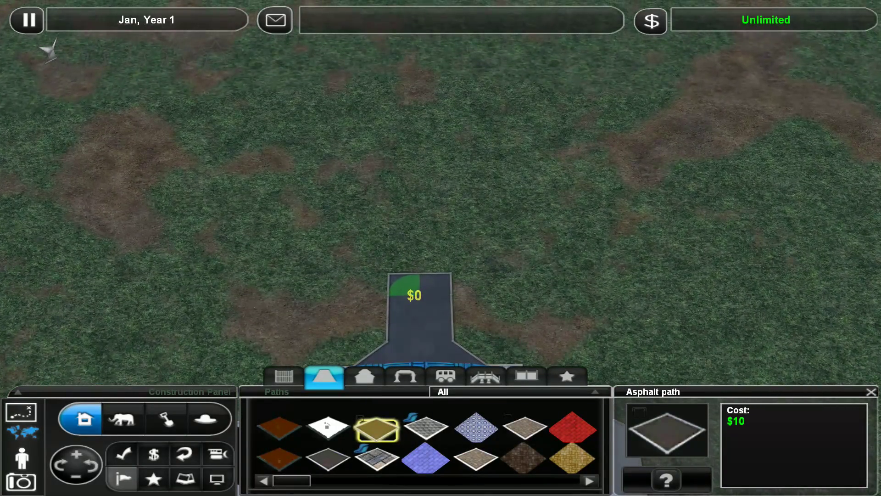
# Step: Drag asphalt path north from the entrance and fill the notch at its top corner
pyautogui.moveTo(413, 293); pyautogui.dragTo(420, 227)
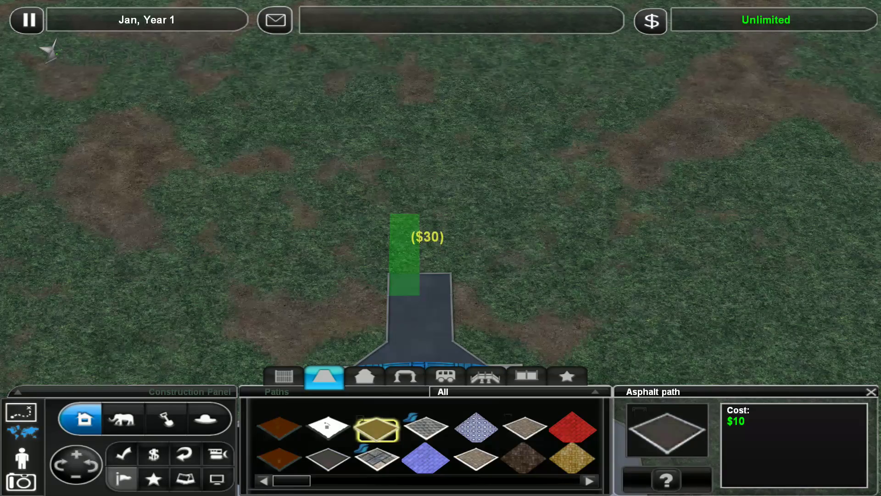
pyautogui.click(431, 227)
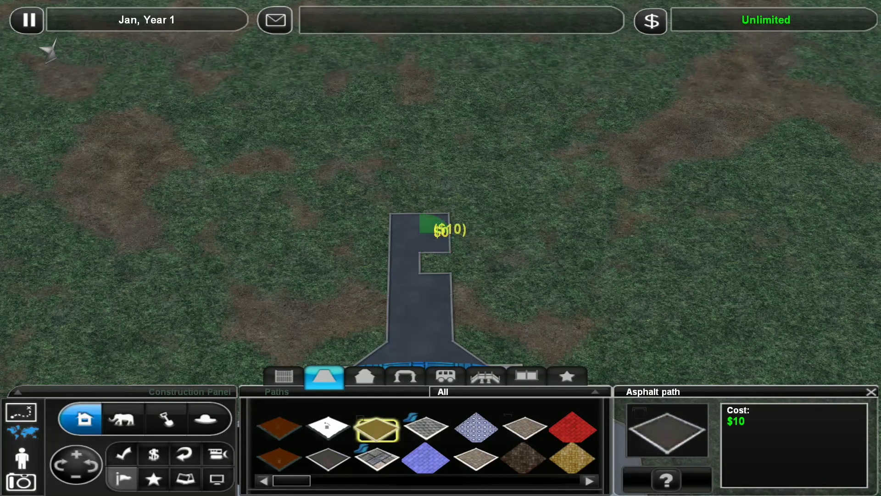
pyautogui.click(434, 227)
pyautogui.press('Escape')
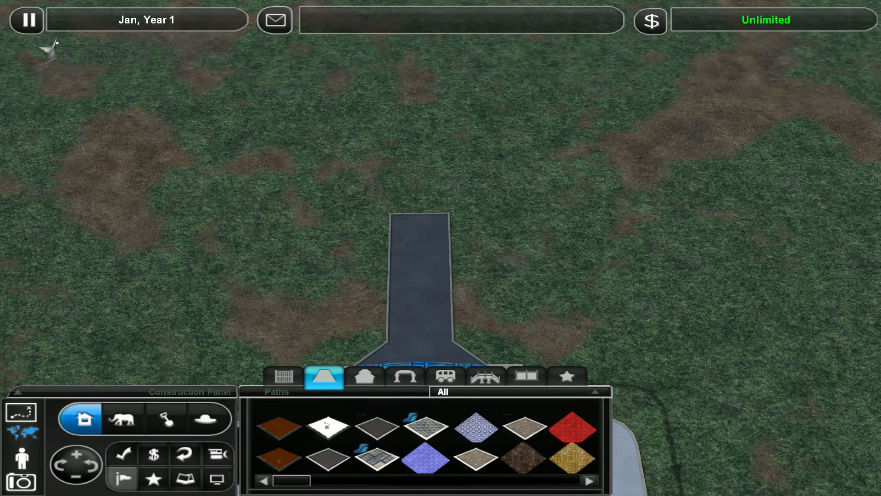
pyautogui.scroll(-3, 441, 248)
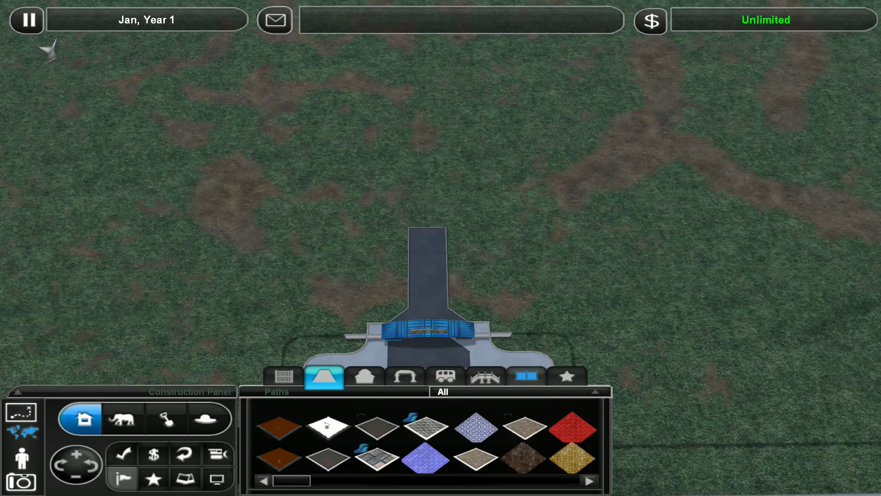
# Step: Build an Octagonal Mode tank with Wooden tankwall on the grass north of the path
pyautogui.click(528, 376)
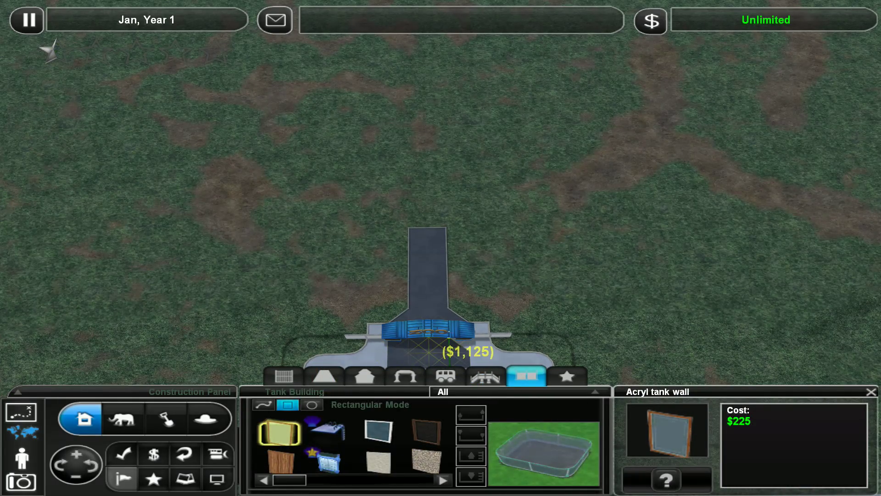
pyautogui.click(312, 404)
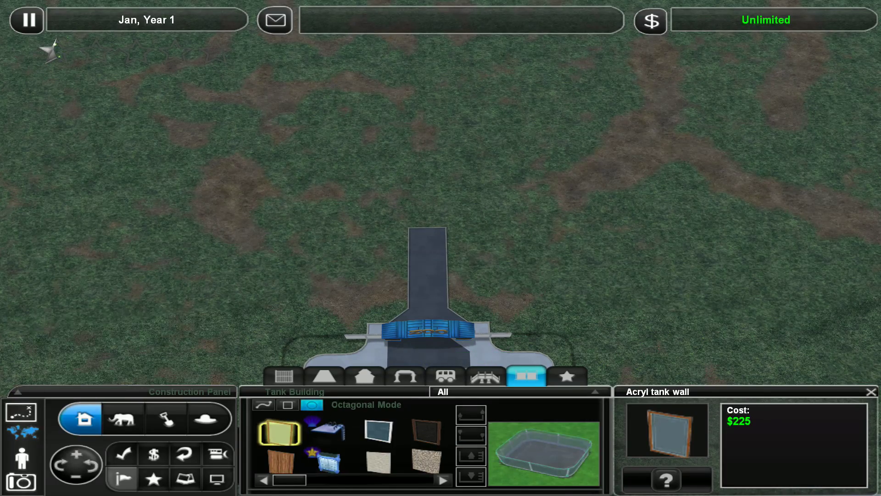
pyautogui.scroll(-2, 379, 448)
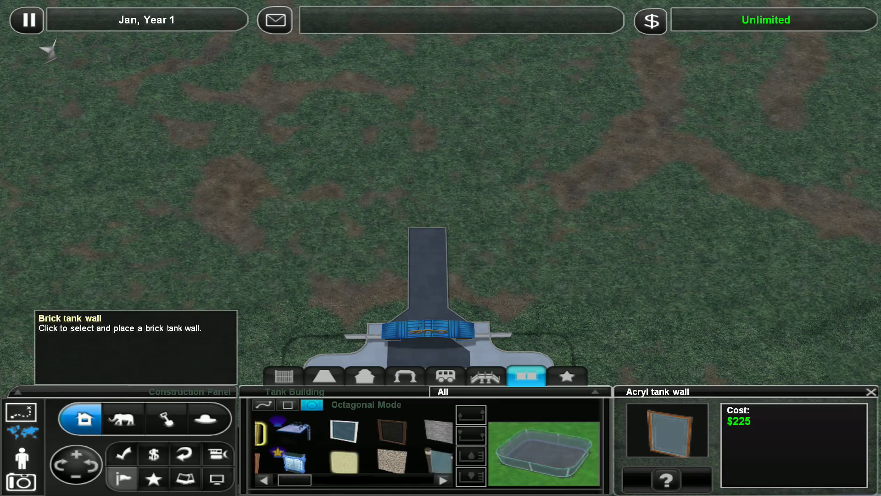
pyautogui.scroll(-2, 379, 448)
pyautogui.scroll(-2, 379, 447)
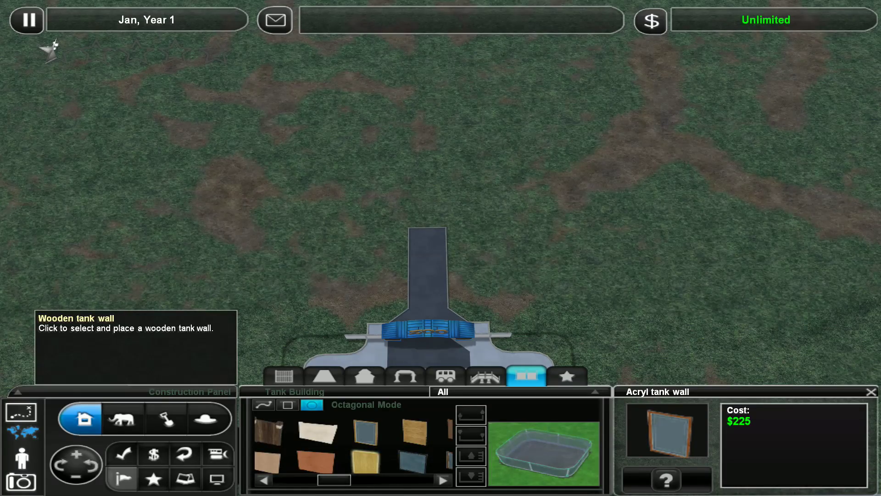
pyautogui.scroll(-3, 379, 448)
pyautogui.scroll(-2, 379, 448)
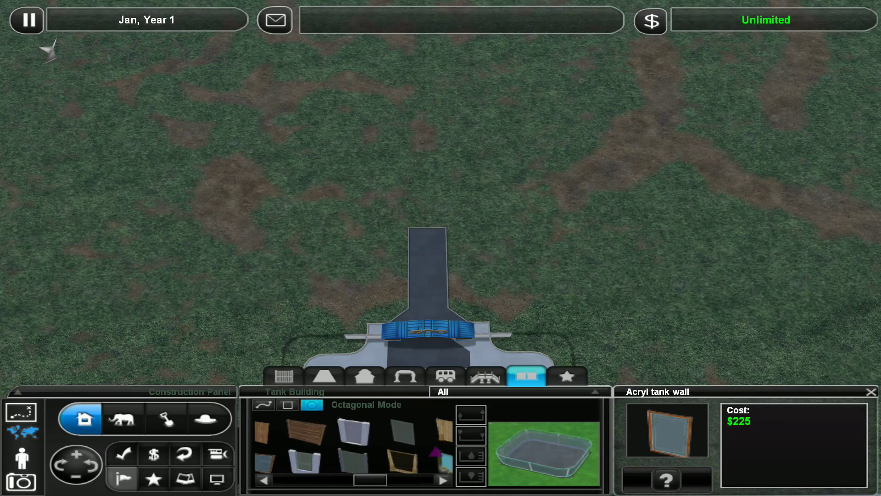
pyautogui.scroll(-2, 379, 448)
pyautogui.click(337, 460)
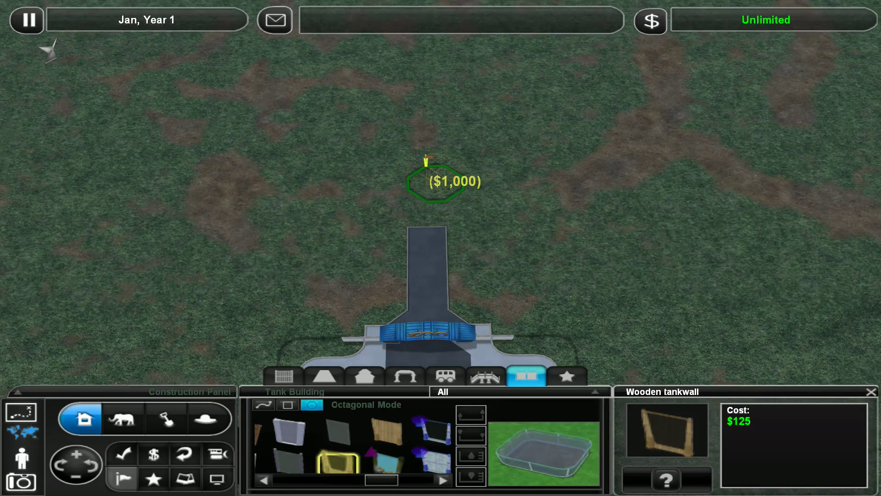
pyautogui.scroll(4, 386, 138)
pyautogui.scroll(2, 372, 109)
pyautogui.moveTo(372, 108); pyautogui.dragTo(482, 231)
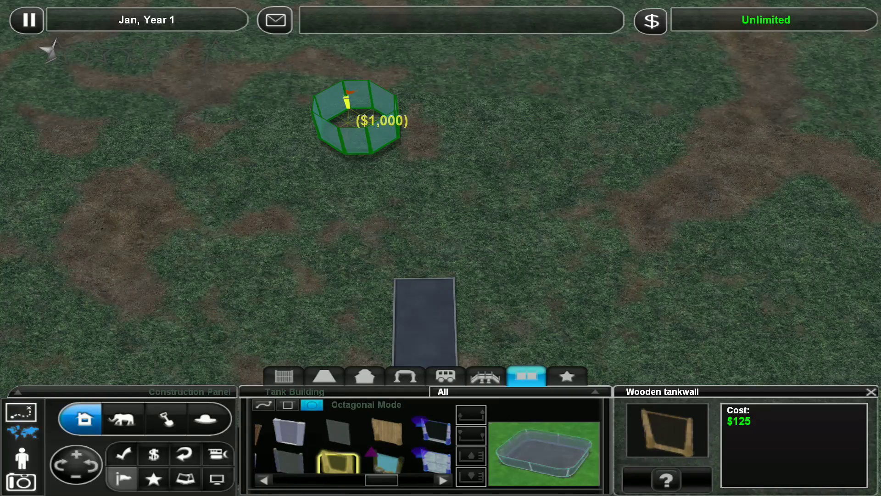
pyautogui.moveTo(482, 231)
pyautogui.mouseDown()
pyautogui.moveTo(398, 119)
pyautogui.moveTo(423, 115)
pyautogui.moveTo(400, 111)
pyautogui.mouseUp()
pyautogui.moveTo(424, 163); pyautogui.dragTo(452, 181)
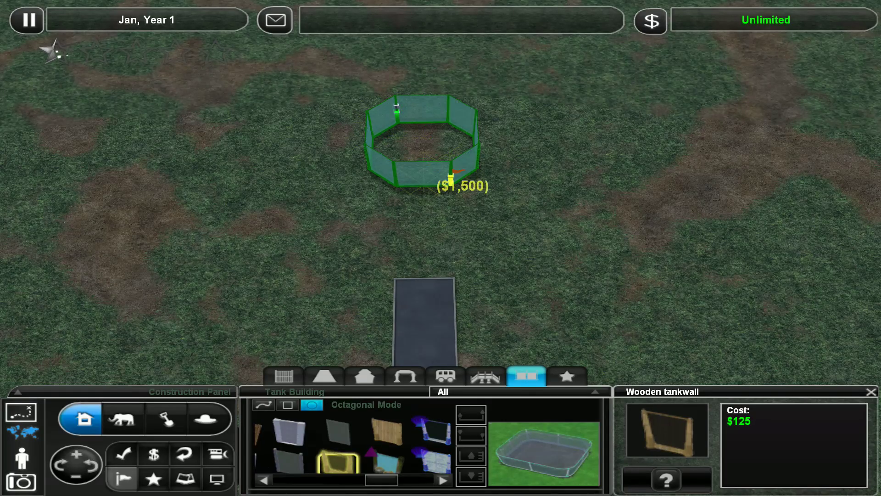
pyautogui.click(452, 181)
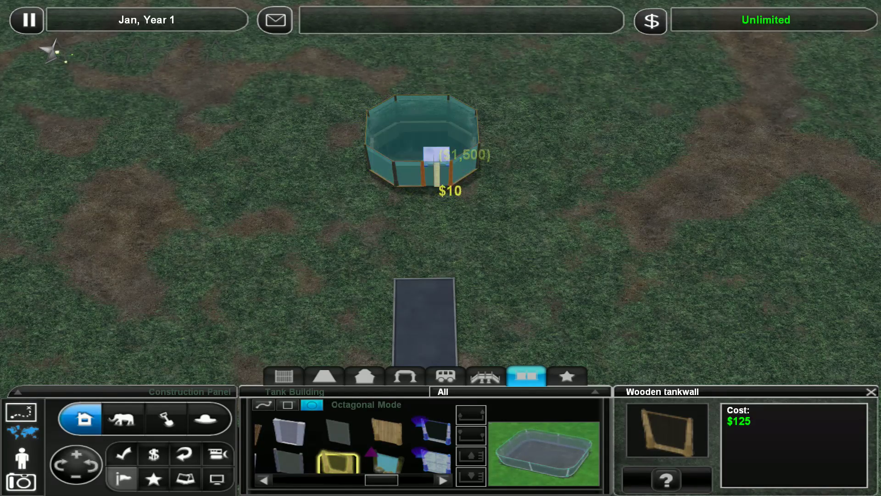
pyautogui.scroll(5, 441, 208)
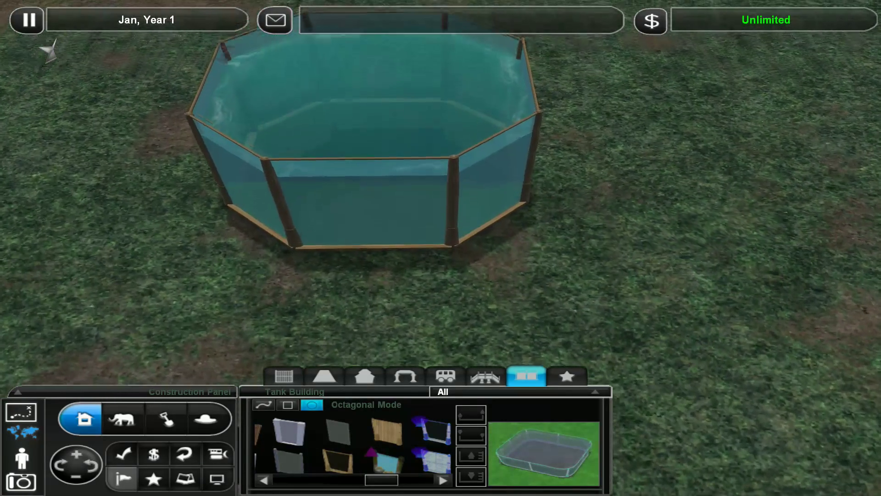
pyautogui.scroll(3, 441, 207)
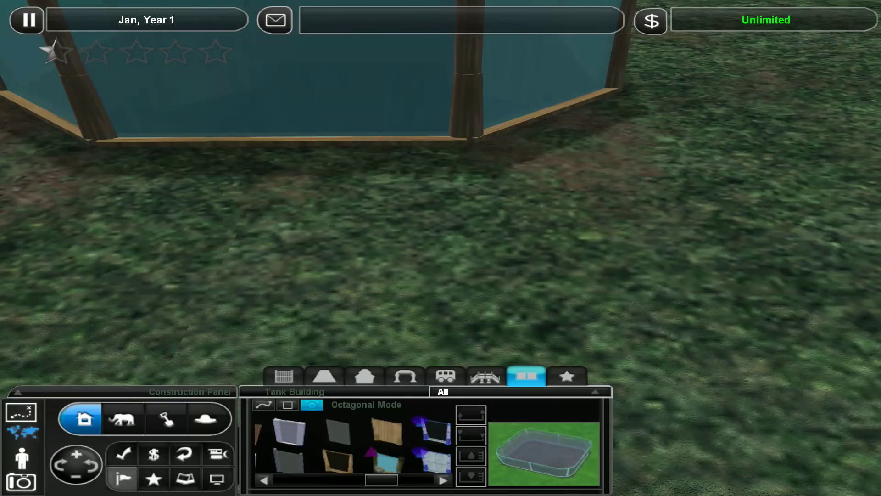
pyautogui.scroll(-4, 441, 207)
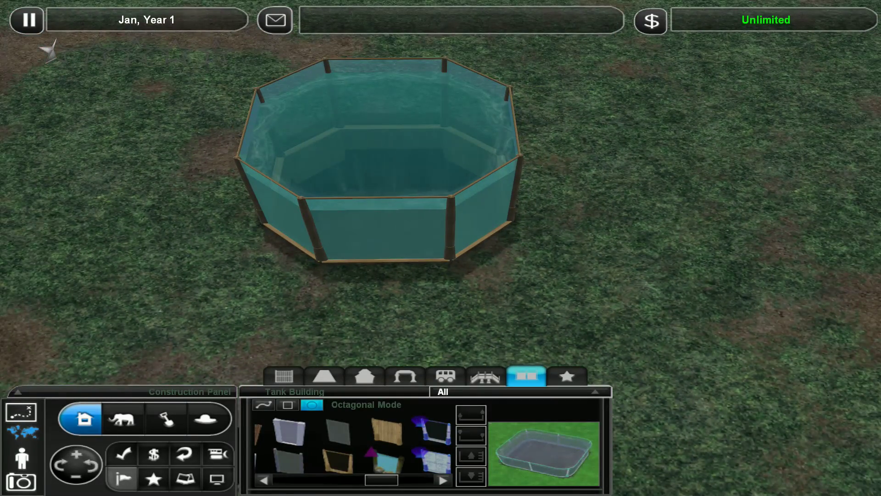
pyautogui.scroll(-3, 441, 206)
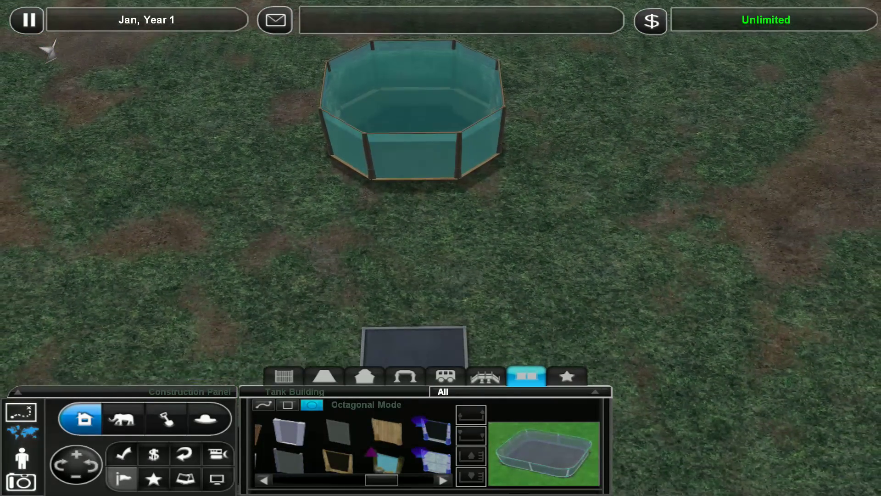
pyautogui.scroll(-3, 441, 207)
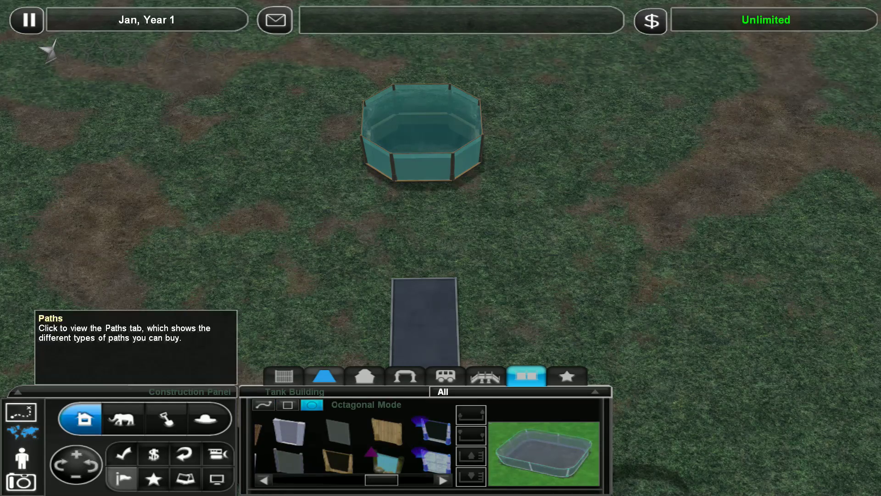
# Step: Pave asphalt from the entrance path up to the tank and along its right side
pyautogui.click(325, 376)
pyautogui.moveTo(424, 293)
pyautogui.mouseDown()
pyautogui.moveTo(410, 209)
pyautogui.moveTo(442, 221)
pyautogui.mouseUp()
pyautogui.click(410, 211)
pyautogui.scroll(-3, 440, 227)
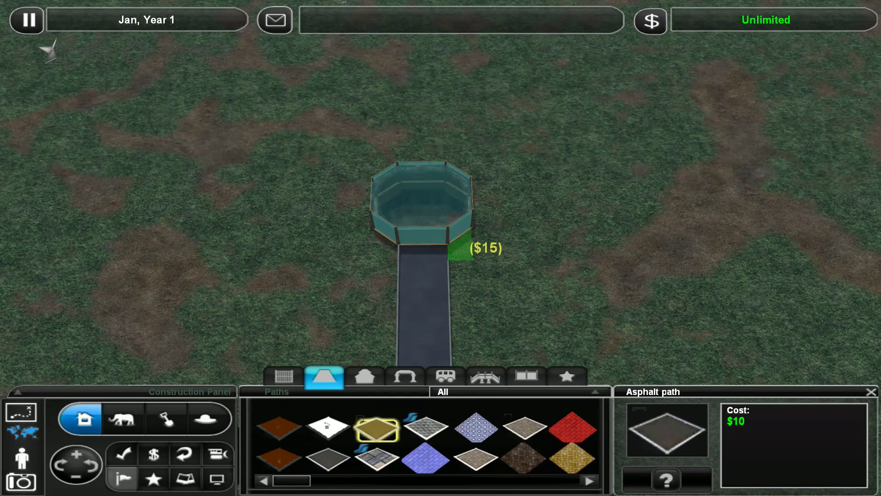
pyautogui.click(475, 256)
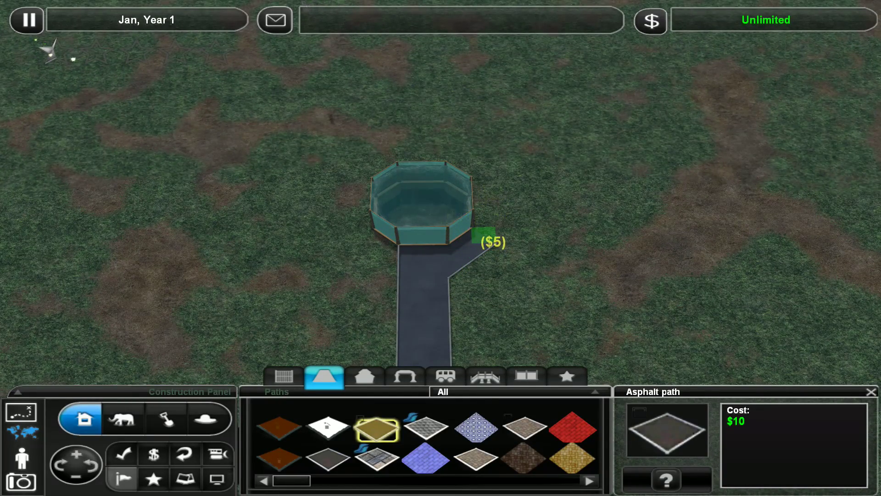
pyautogui.click(483, 221)
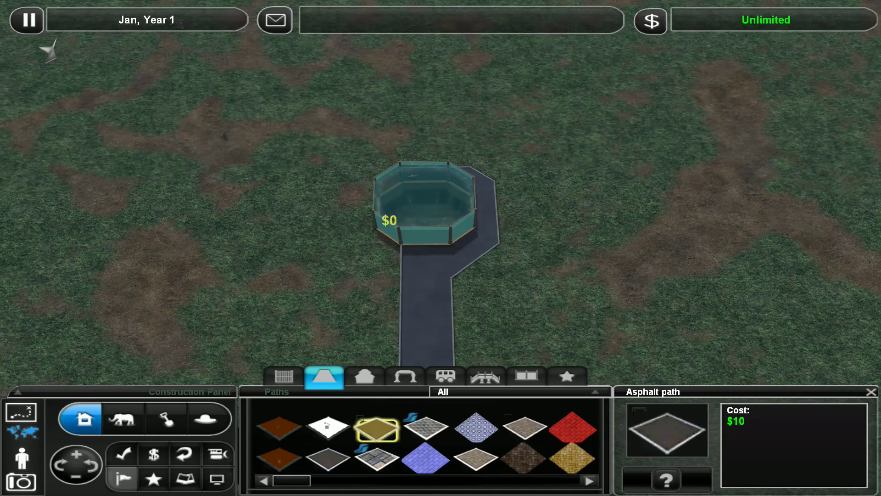
pyautogui.press('Delete')
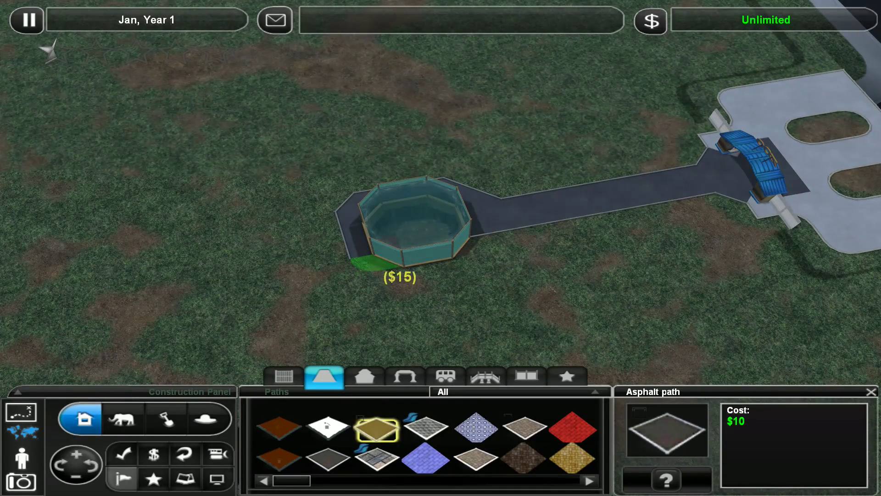
# Step: Add asphalt tiles below-left and right of the tank, filling the right corner
pyautogui.click(385, 273)
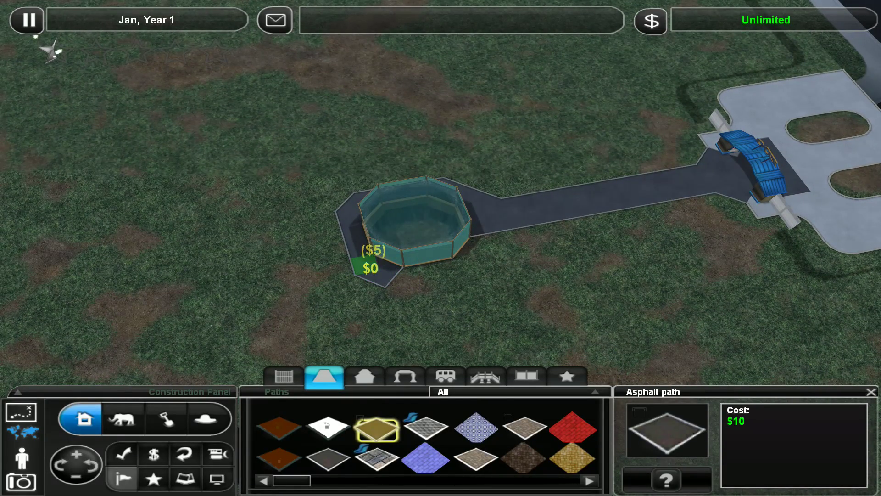
pyautogui.click(469, 272)
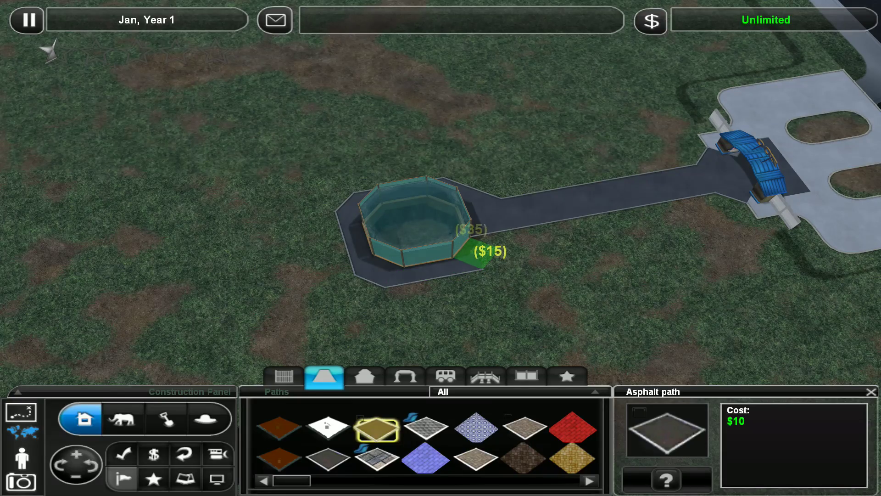
pyautogui.click(511, 234)
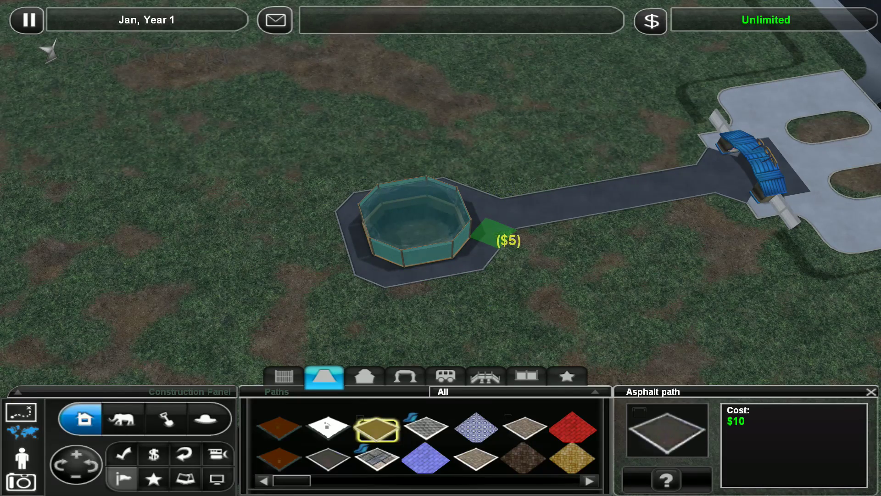
pyautogui.click(506, 237)
pyautogui.press('pagedown')
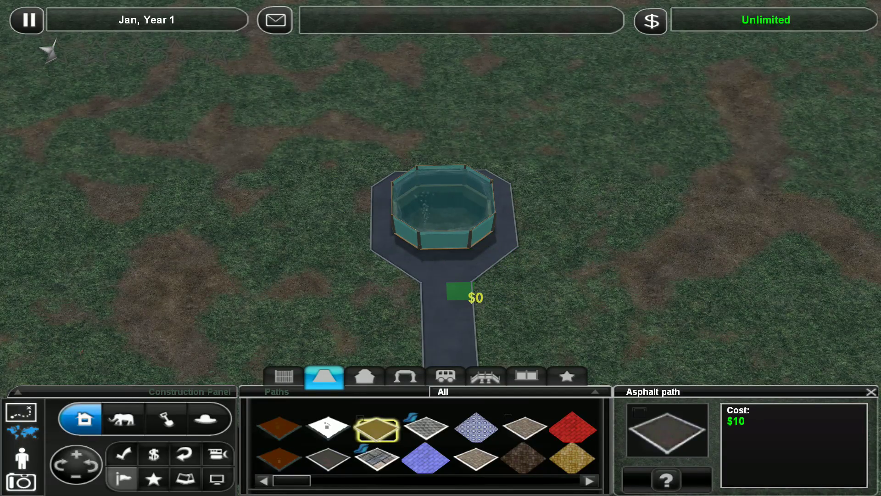
# Step: Lay asphalt strips on the right and along the pool's left side to complete the plaza
pyautogui.moveTo(460, 294); pyautogui.dragTo(524, 261)
pyautogui.moveTo(527, 241)
pyautogui.mouseDown()
pyautogui.moveTo(527, 184)
pyautogui.moveTo(427, 165)
pyautogui.moveTo(365, 186)
pyautogui.moveTo(385, 238)
pyautogui.moveTo(441, 289)
pyautogui.mouseUp()
pyautogui.click(527, 207)
pyautogui.click(386, 241)
pyautogui.click(441, 292)
pyautogui.press('Escape')
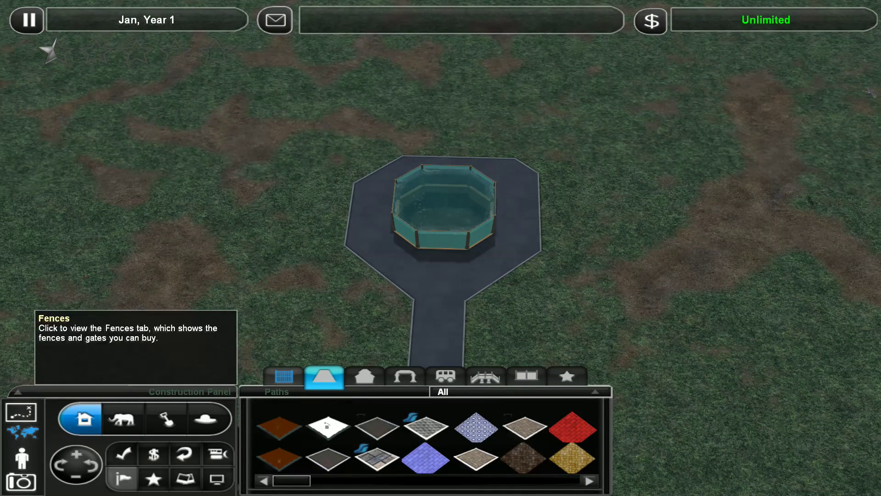
# Step: Try a stone wall segment beside the tank from Fences, then undo it
pyautogui.click(284, 377)
pyautogui.click(281, 460)
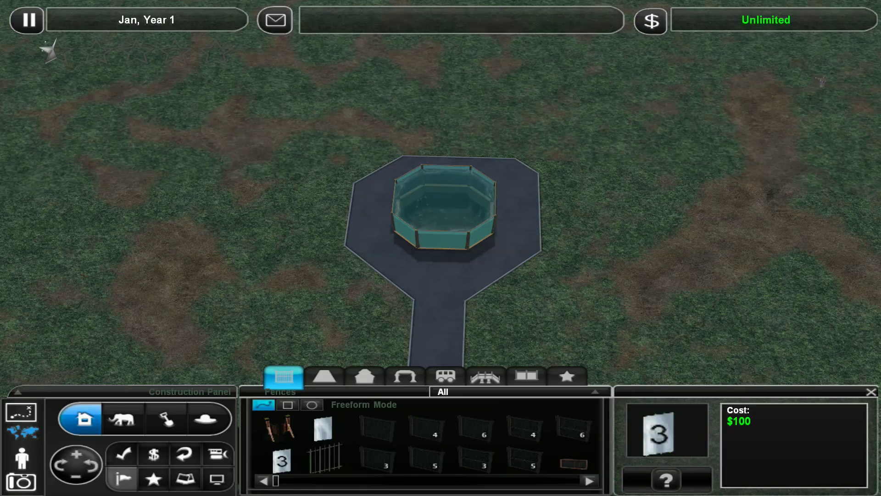
pyautogui.scroll(-8, 427, 444)
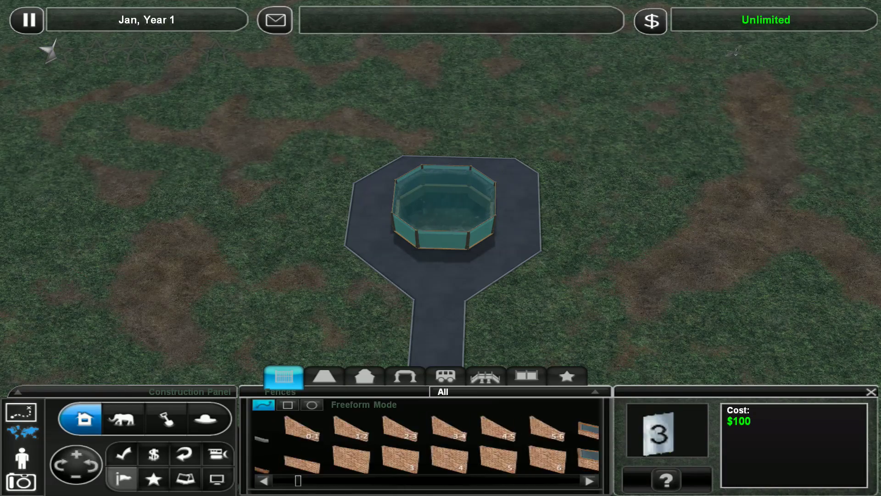
pyautogui.scroll(-3, 427, 444)
pyautogui.scroll(-3, 428, 445)
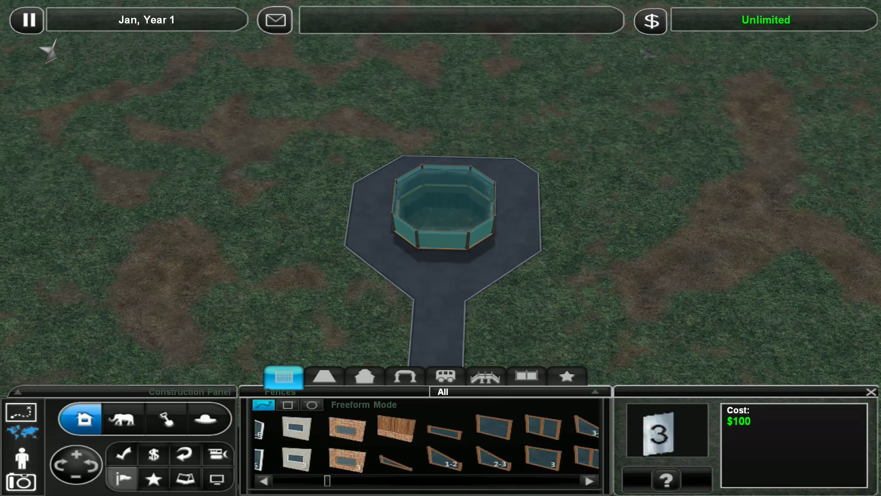
pyautogui.scroll(-3, 427, 444)
pyautogui.scroll(-3, 427, 444)
pyautogui.scroll(-3, 427, 444)
pyautogui.scroll(-3, 427, 444)
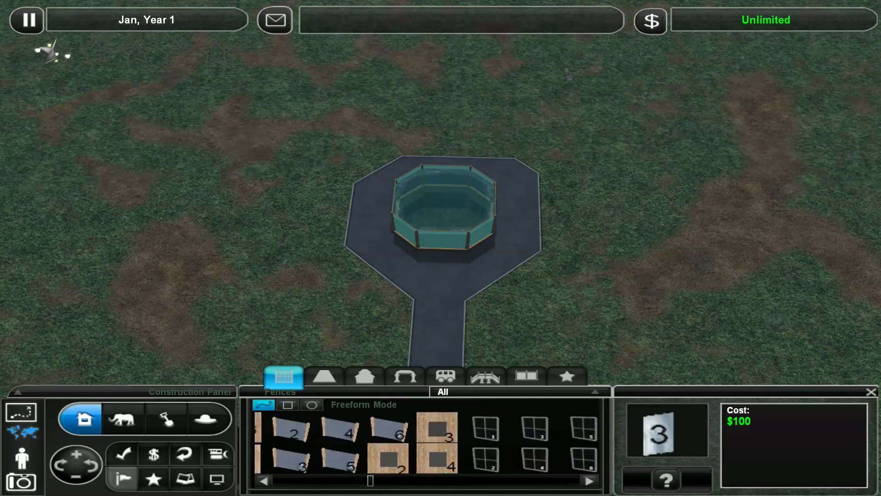
pyautogui.scroll(-3, 427, 444)
pyautogui.scroll(-3, 427, 444)
pyautogui.scroll(3, 427, 445)
pyautogui.scroll(3, 427, 444)
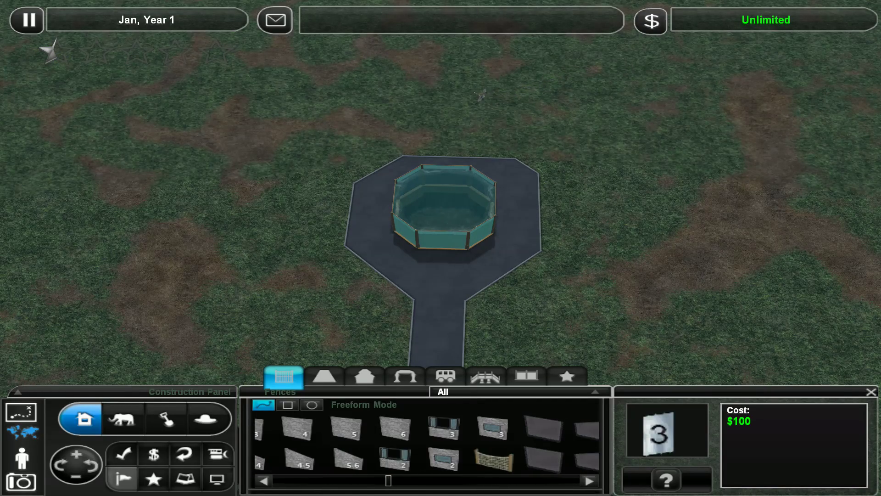
pyautogui.click(348, 428)
pyautogui.scroll(5, 482, 275)
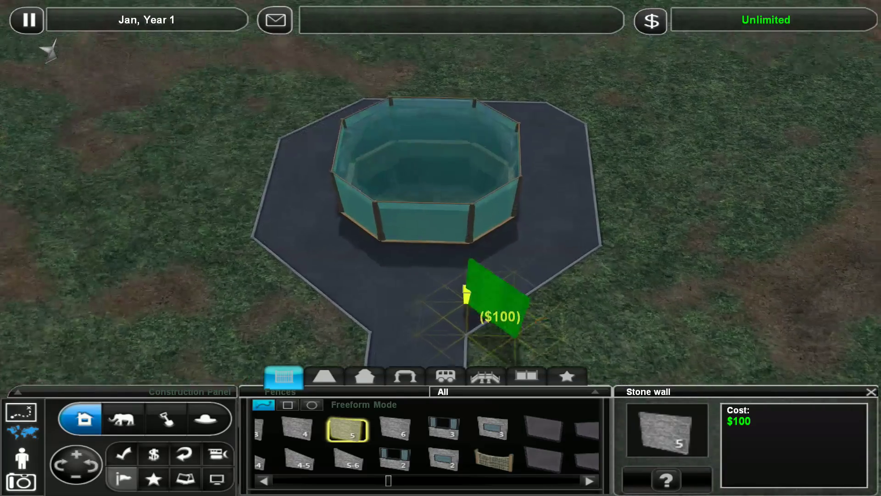
pyautogui.scroll(5, 455, 227)
pyautogui.moveTo(434, 220); pyautogui.dragTo(430, 313)
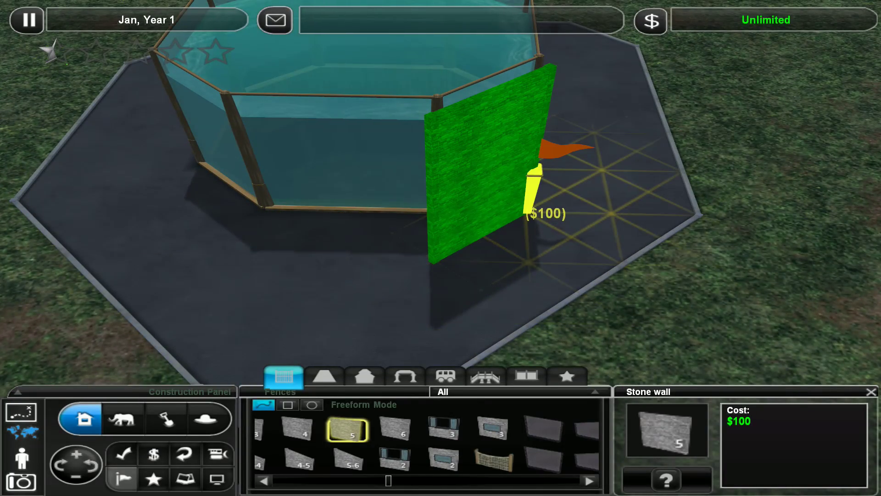
pyautogui.hotkey('ctrl', 'z')
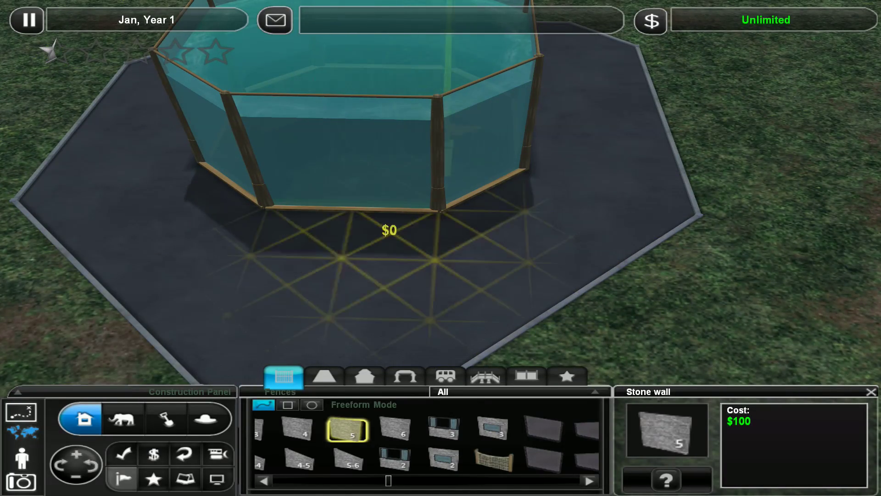
pyautogui.moveTo(435, 221); pyautogui.dragTo(430, 314)
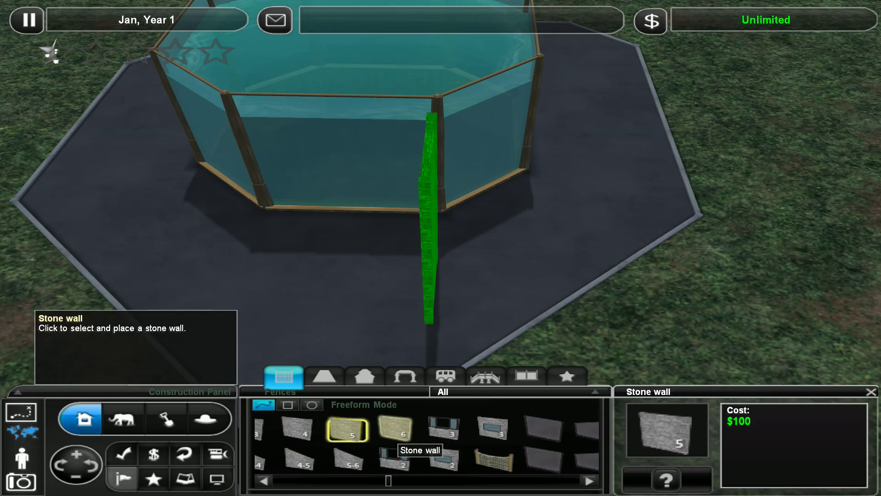
pyautogui.hotkey('ctrl', 'z')
pyautogui.click(403, 431)
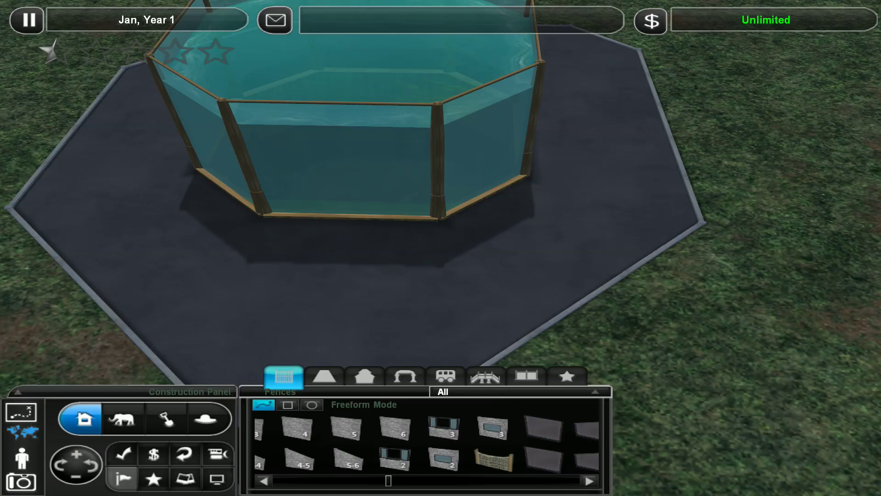
pyautogui.scroll(-3, 431, 120)
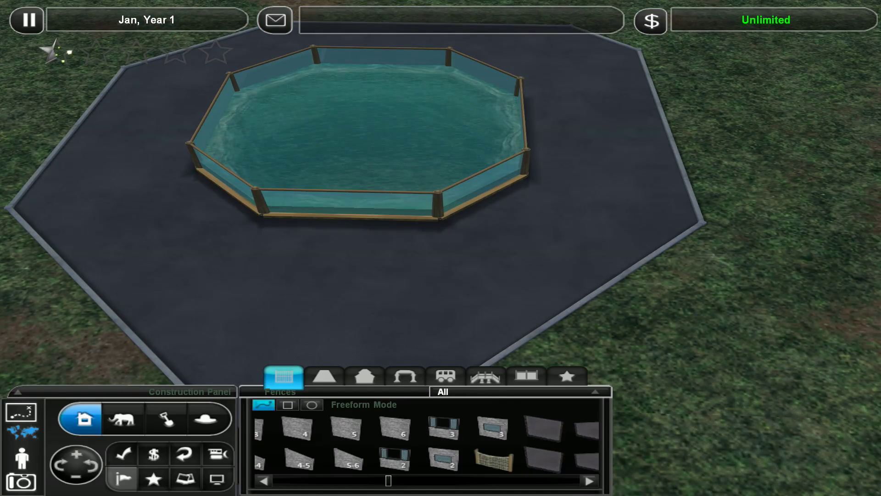
# Step: Build the taller stone wall along every plaza edge, closing the last gap
pyautogui.click(400, 430)
pyautogui.scroll(-3, 442, 207)
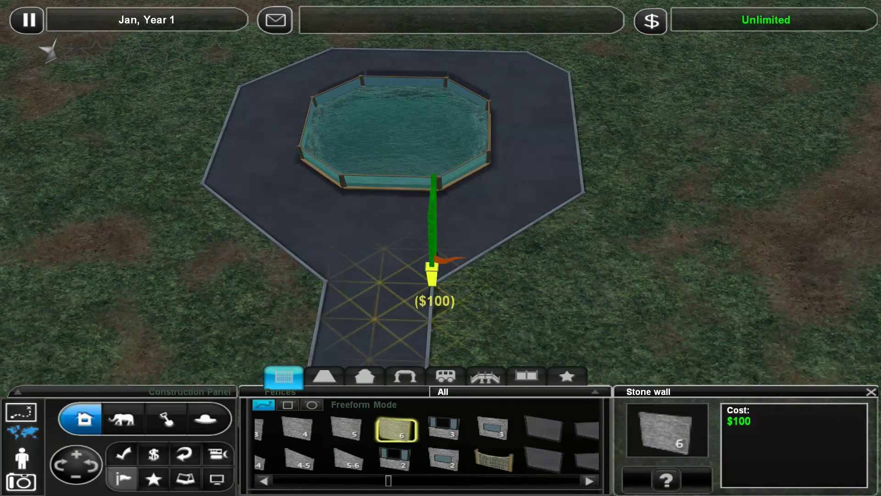
pyautogui.moveTo(433, 262)
pyautogui.mouseDown()
pyautogui.moveTo(603, 198)
pyautogui.moveTo(533, 42)
pyautogui.moveTo(231, 148)
pyautogui.moveTo(169, 185)
pyautogui.moveTo(307, 298)
pyautogui.mouseUp()
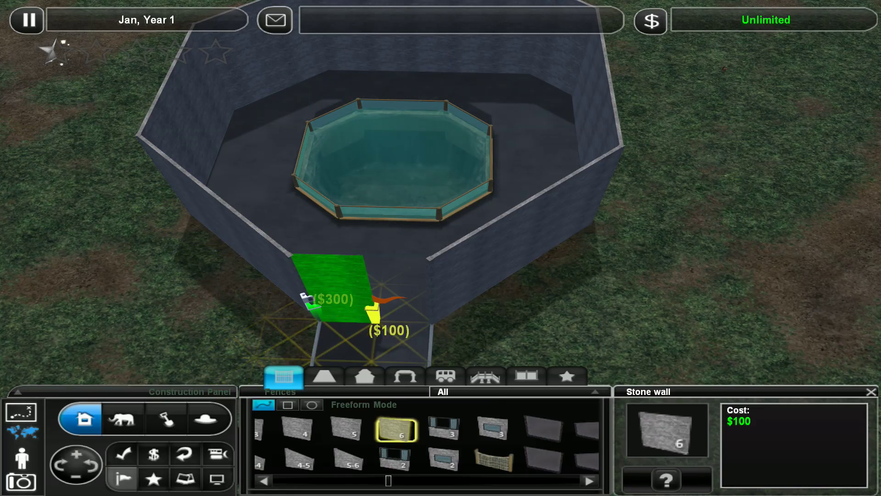
pyautogui.press('Left')
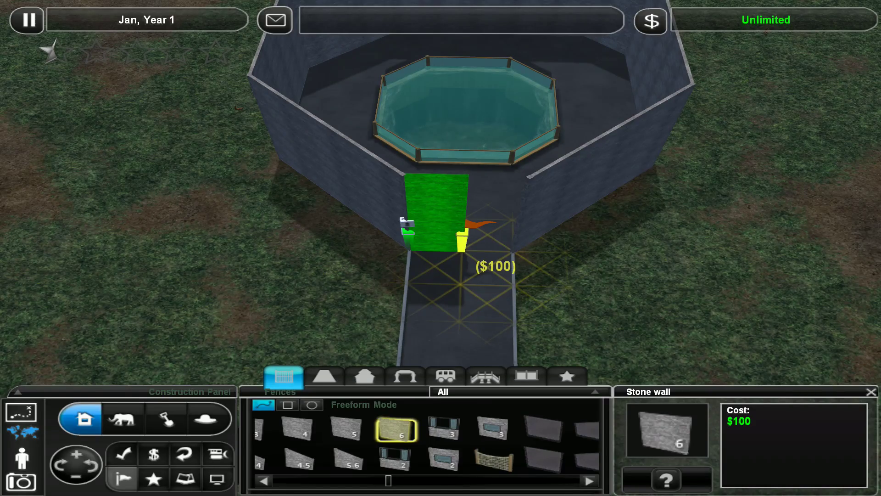
pyautogui.click(435, 227)
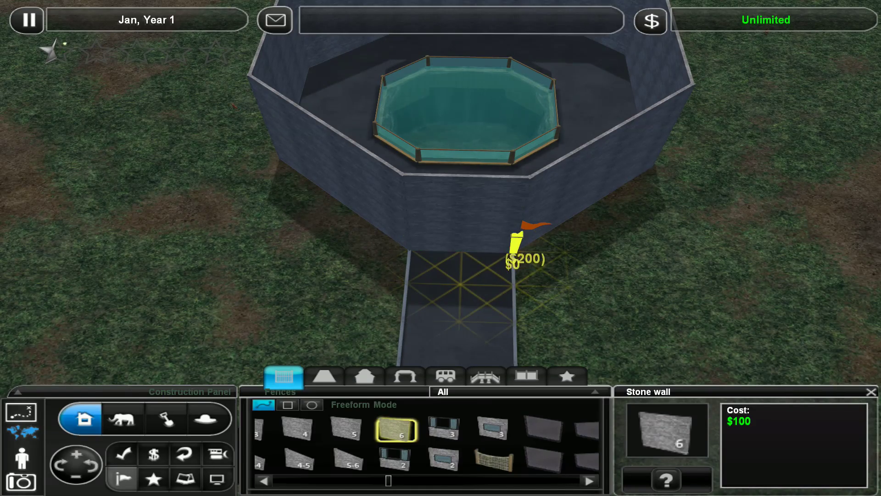
pyautogui.press('Escape')
pyautogui.scroll(-4, 441, 207)
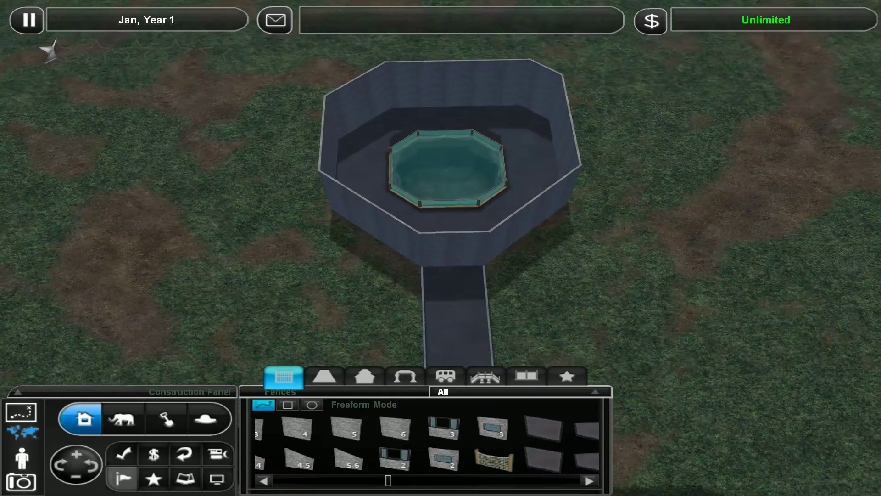
pyautogui.press('Left')
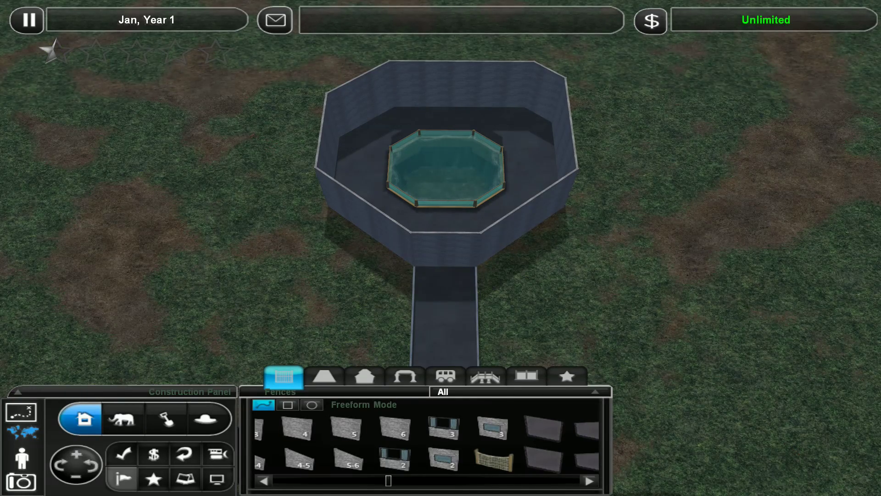
pyautogui.scroll(5, 427, 448)
# Step: Place a Staff gate in the wall gap where the entrance path meets the hall
pyautogui.click(279, 428)
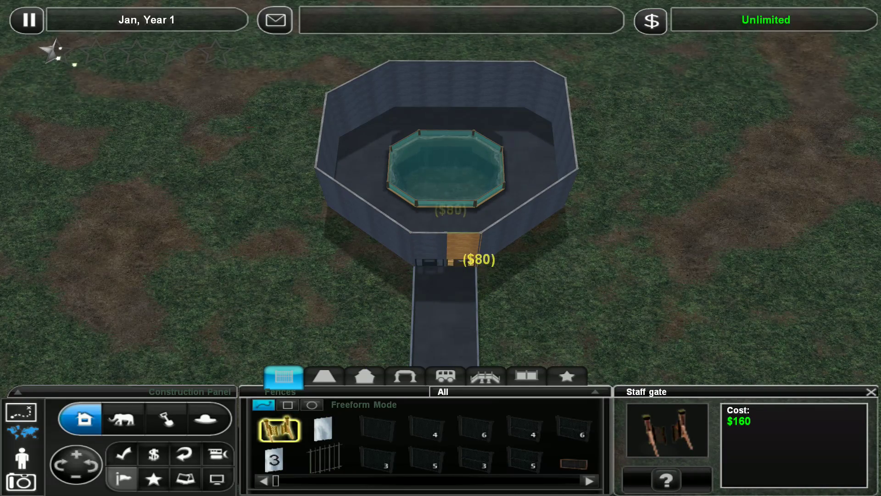
pyautogui.click(434, 248)
pyautogui.press('Escape')
pyautogui.moveTo(441, 248)
pyautogui.mouseDown()
pyautogui.moveTo(482, 207)
pyautogui.moveTo(441, 234)
pyautogui.mouseUp()
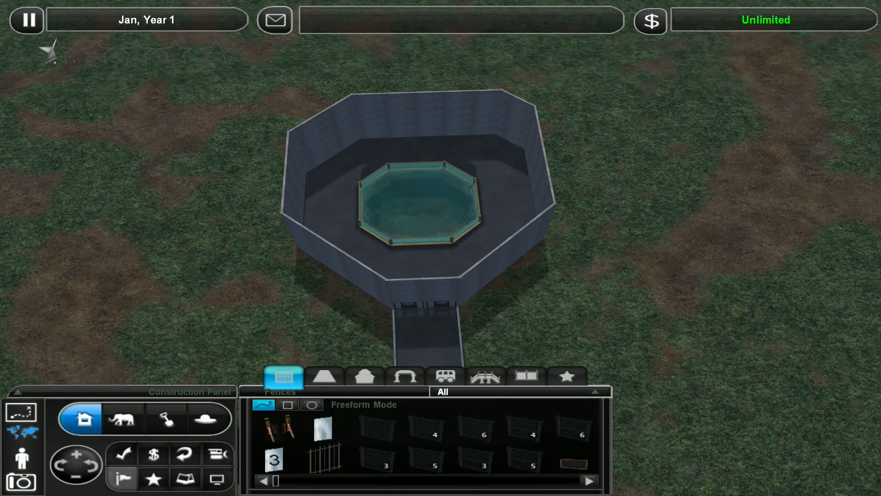
# Step: Try red brick, then grey cobblestone path on the strip beside the pool
pyautogui.click(325, 377)
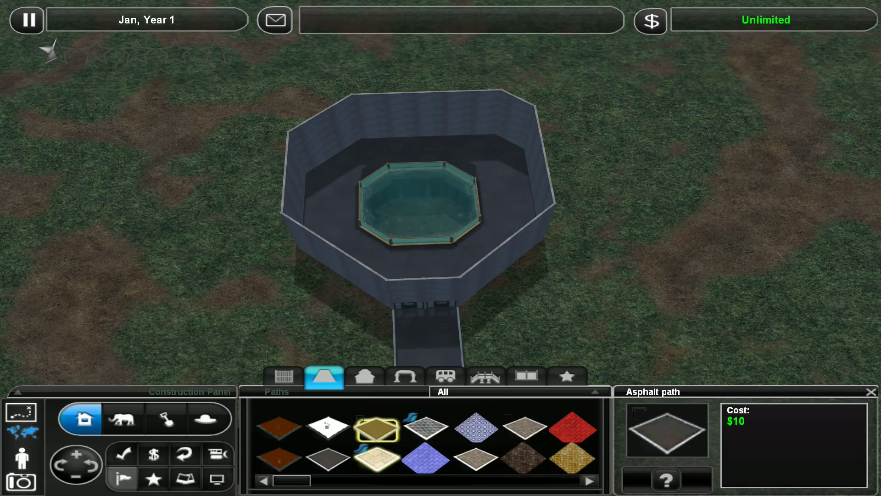
pyautogui.scroll(-1, 413, 441)
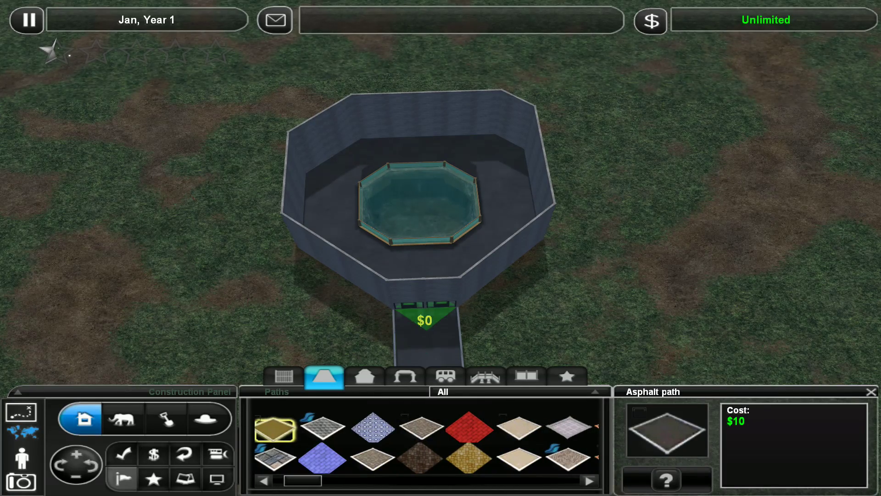
pyautogui.click(471, 430)
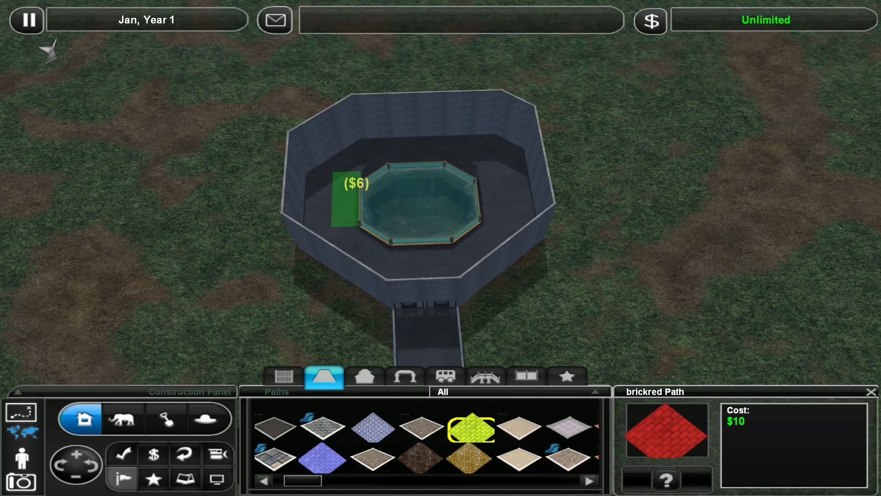
pyautogui.moveTo(362, 221); pyautogui.dragTo(347, 180)
pyautogui.scroll(-1, 413, 441)
pyautogui.scroll(-2, 414, 440)
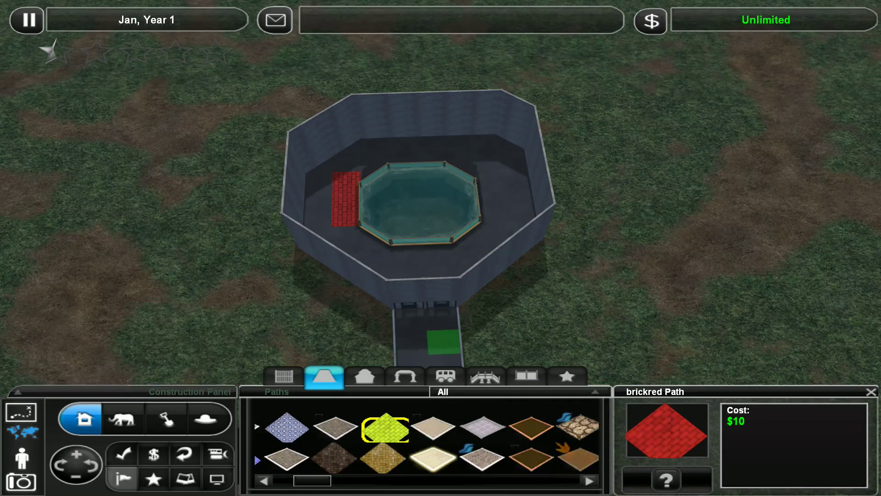
pyautogui.scroll(-1, 413, 441)
pyautogui.scroll(-1, 414, 442)
pyautogui.scroll(-2, 413, 441)
pyautogui.click(413, 428)
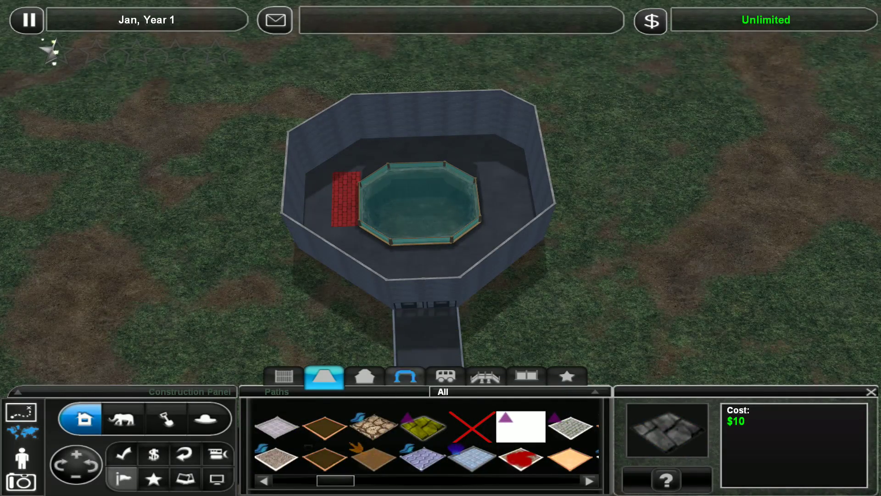
pyautogui.moveTo(344, 220); pyautogui.dragTo(344, 162)
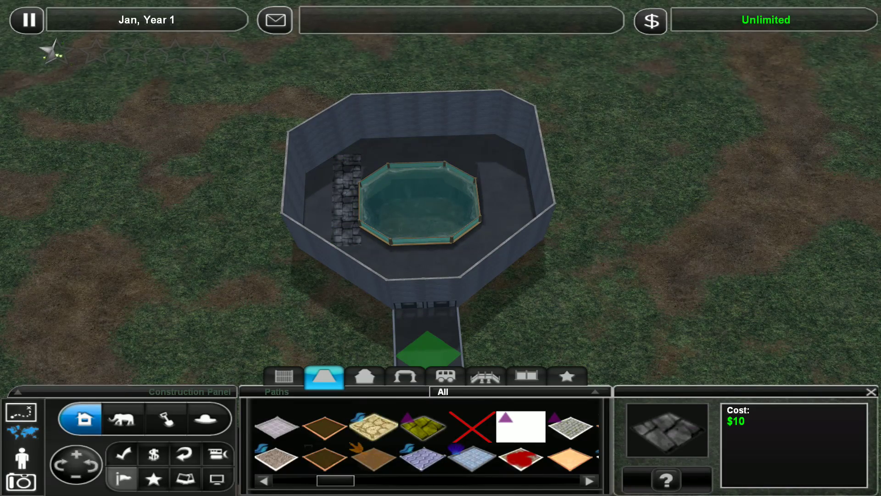
# Step: Compare flagstone and wooden tile, then repave the strip with stone path
pyautogui.click(375, 427)
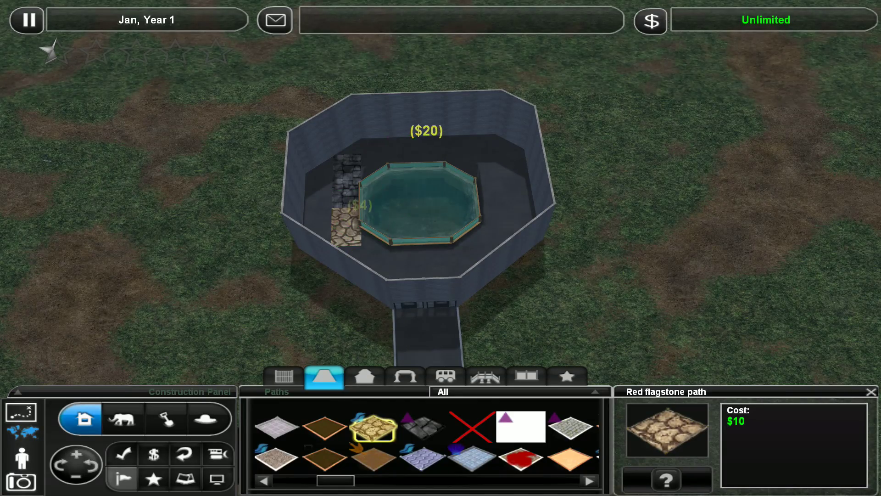
pyautogui.scroll(-3, 427, 442)
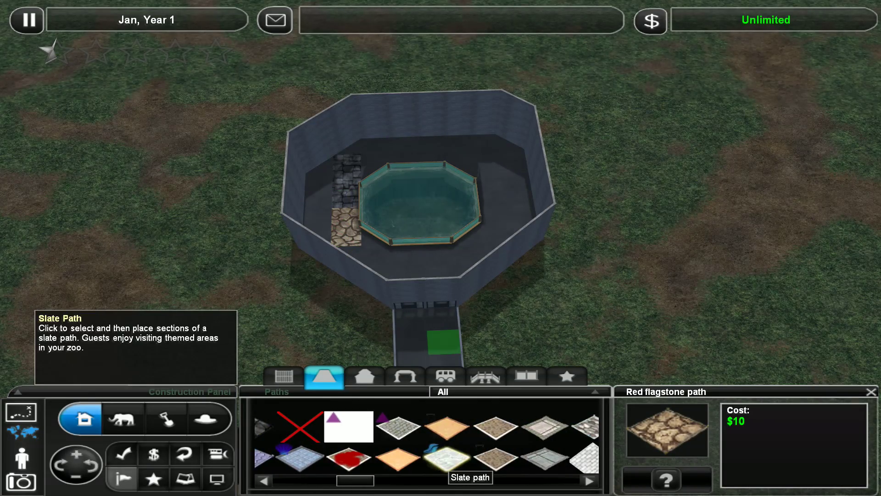
pyautogui.scroll(-3, 427, 440)
pyautogui.click(520, 429)
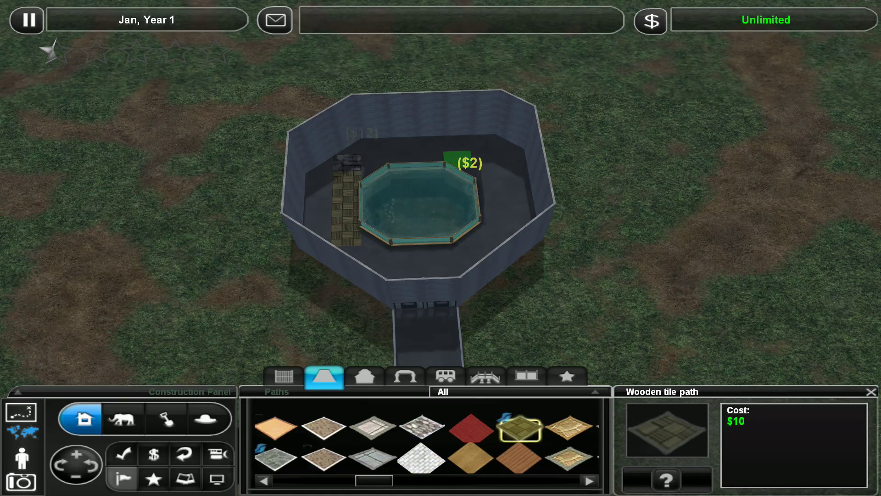
pyautogui.scroll(-3, 427, 344)
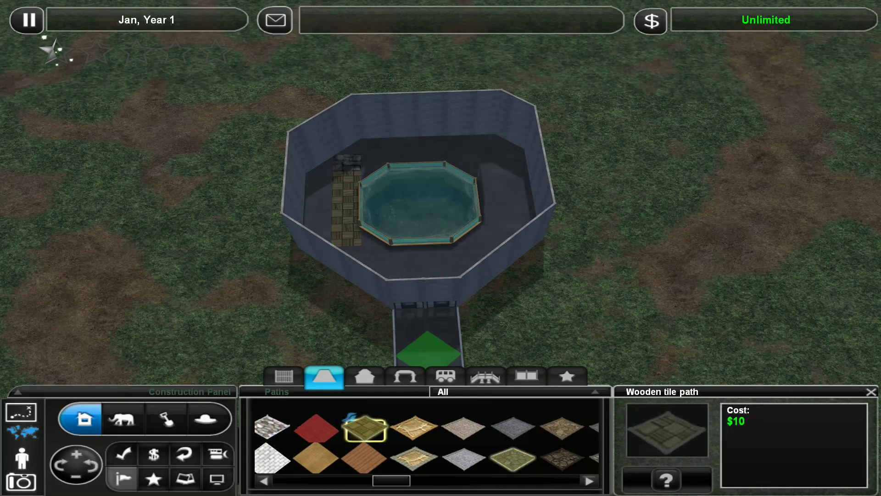
pyautogui.click(514, 460)
pyautogui.moveTo(348, 165); pyautogui.dragTo(348, 235)
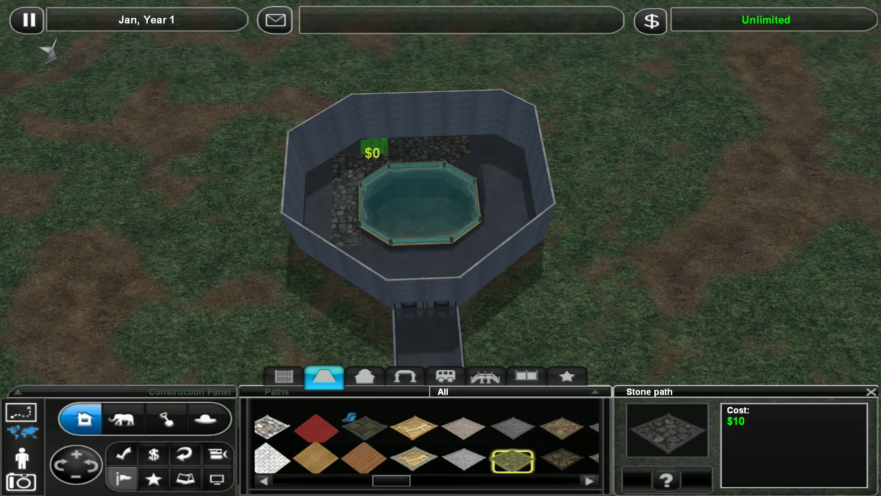
pyautogui.click(345, 169)
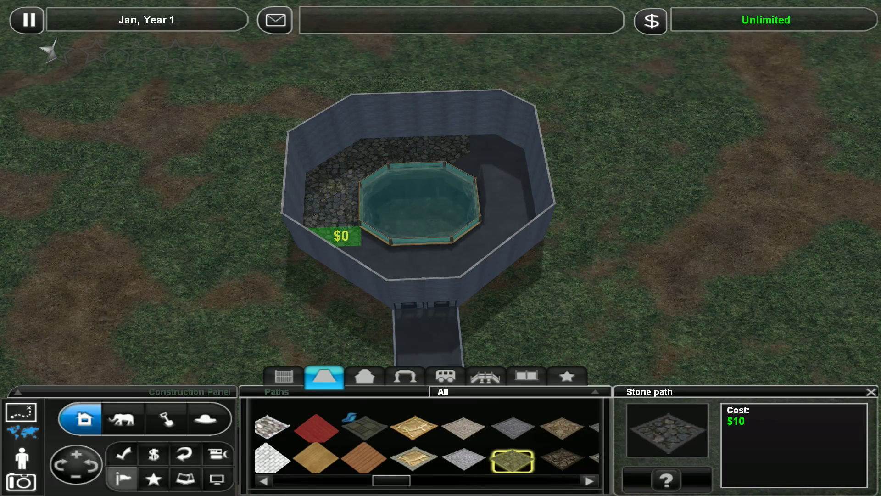
# Step: Pave the inner floor and the area along the top inner wall with stone path
pyautogui.press('Left')
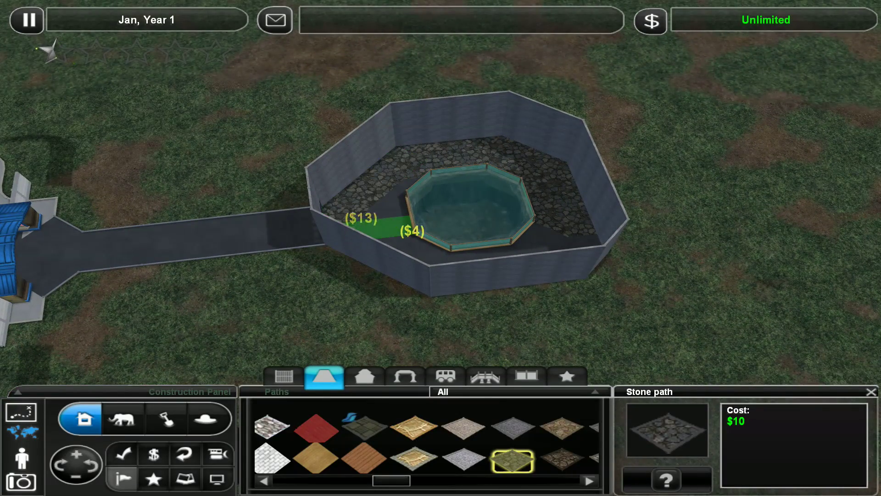
pyautogui.moveTo(402, 228); pyautogui.dragTo(427, 155)
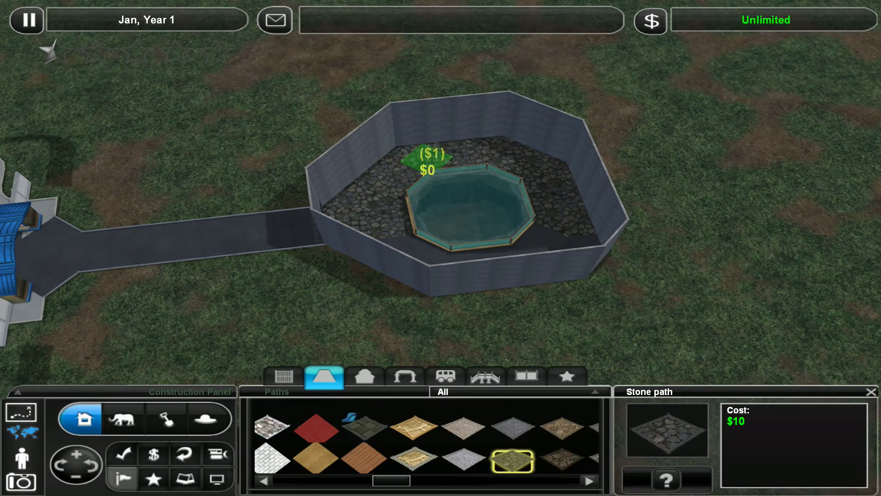
pyautogui.press('Left')
pyautogui.press('Left')
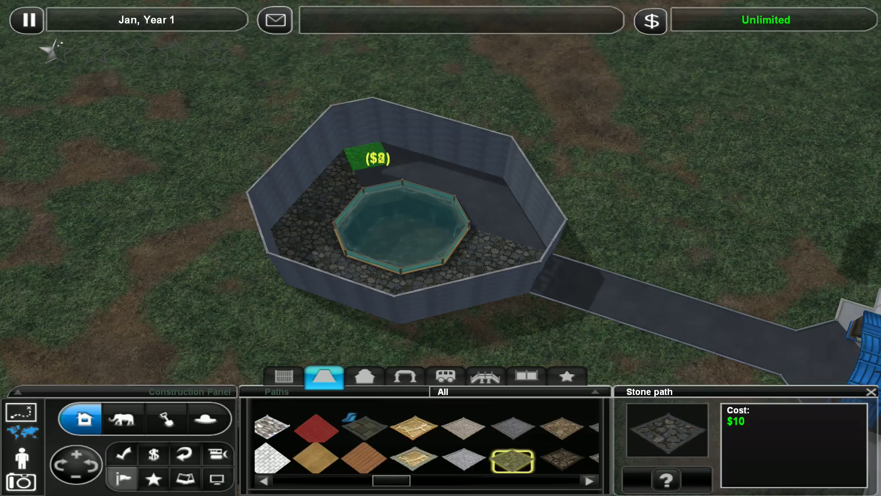
pyautogui.moveTo(385, 155)
pyautogui.mouseDown()
pyautogui.moveTo(482, 190)
pyautogui.moveTo(533, 257)
pyautogui.mouseUp()
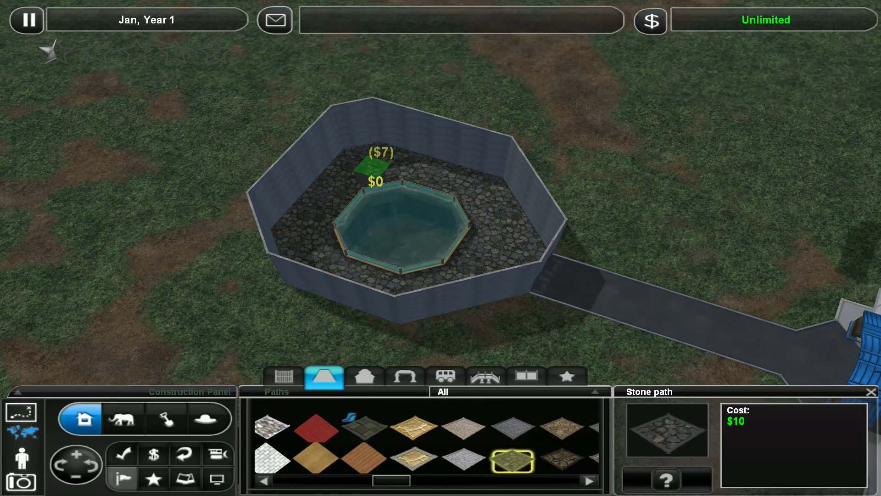
# Step: Add a stone wall segment to fill the gap at the hall's bottom-left corner
pyautogui.press('Left')
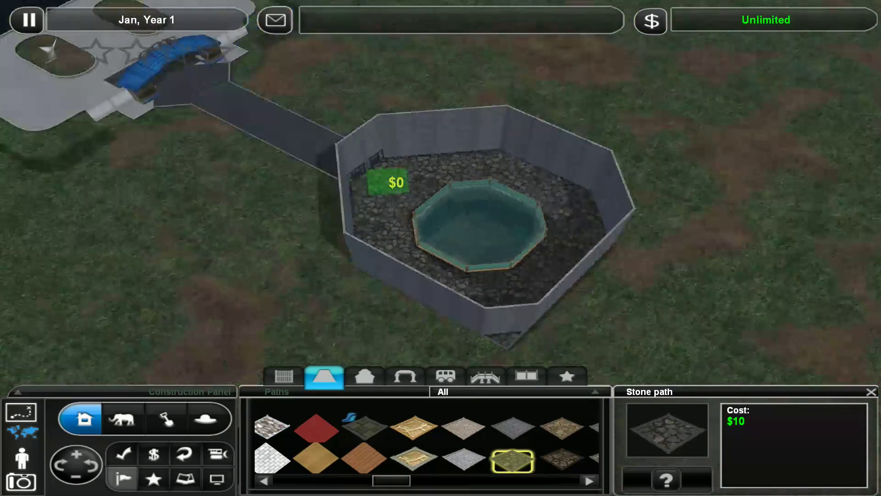
pyautogui.press('Left')
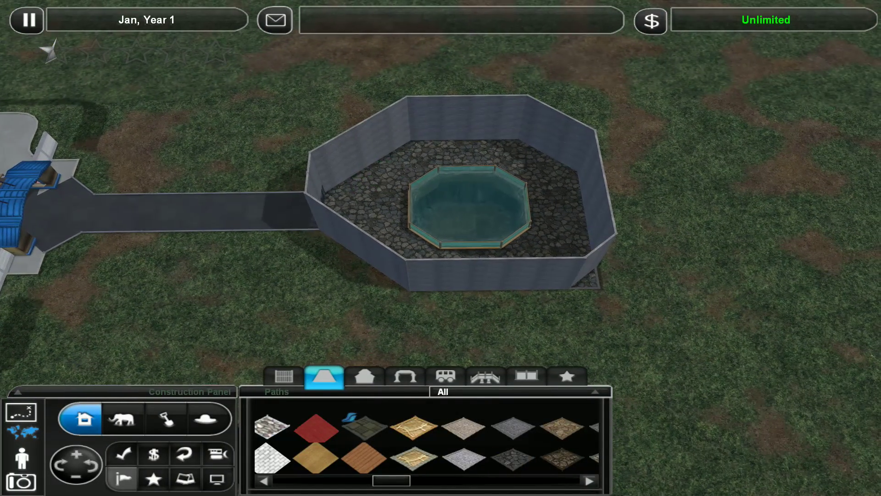
pyautogui.press('Left')
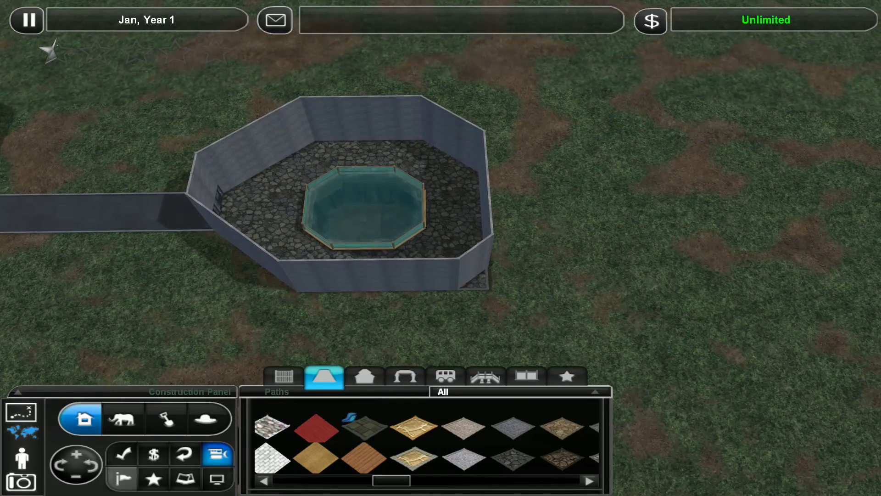
pyautogui.press('Left')
pyautogui.press('Left')
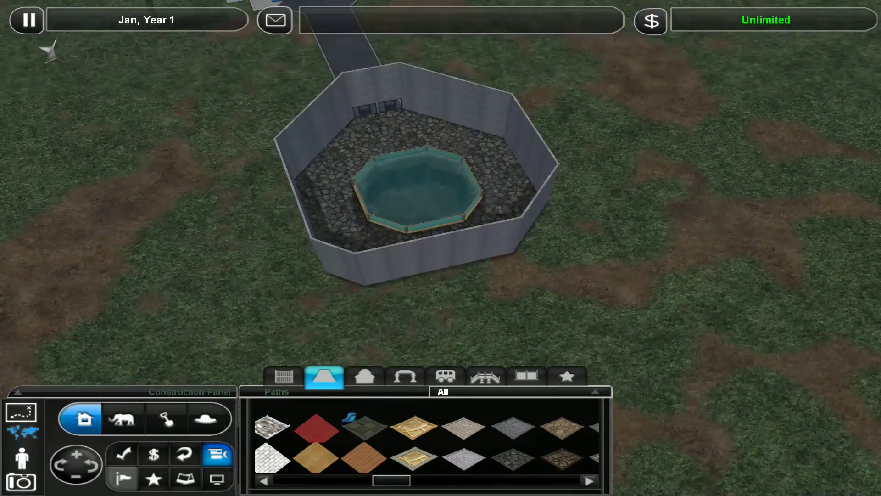
pyautogui.press('Left')
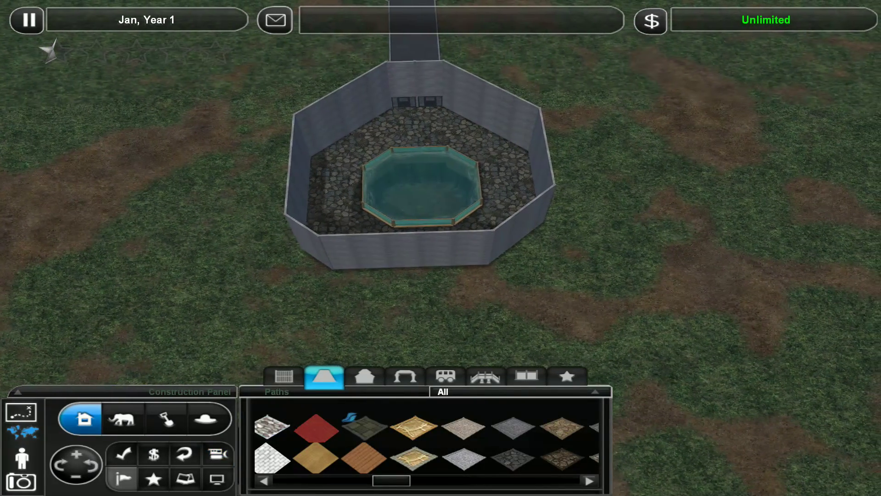
pyautogui.click(413, 272)
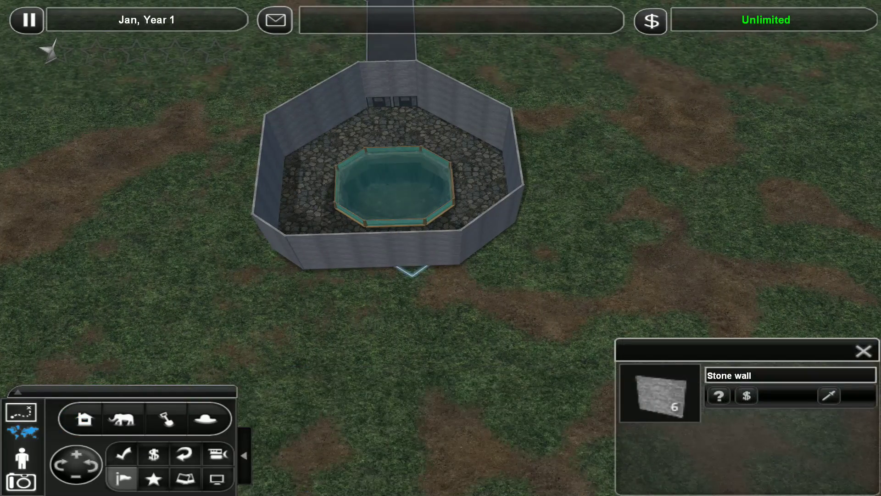
pyautogui.click(830, 395)
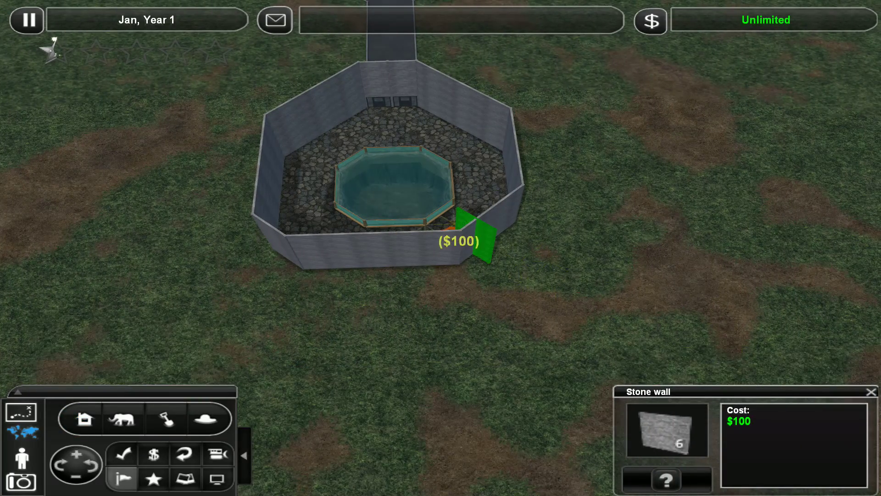
pyautogui.press('Left')
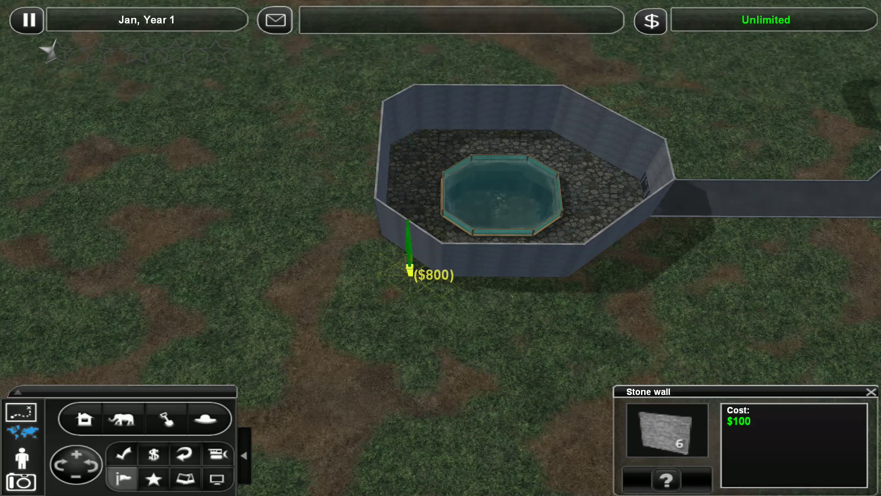
pyautogui.click(444, 276)
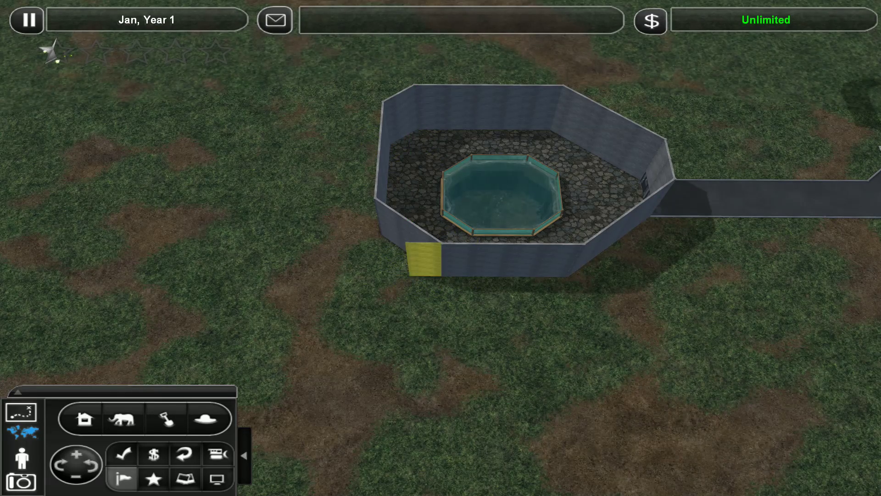
# Step: Start another stone wall segment, then stop placing and face the exhibit
pyautogui.click(424, 260)
pyautogui.click(820, 390)
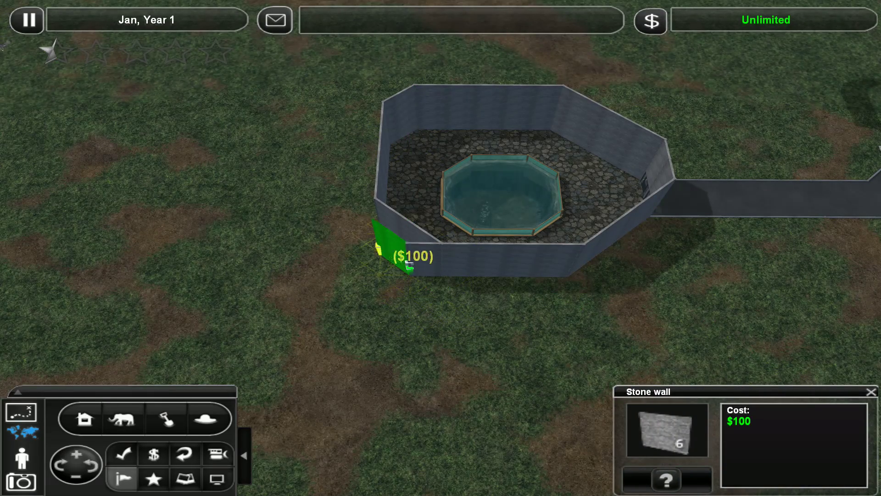
pyautogui.press('Escape')
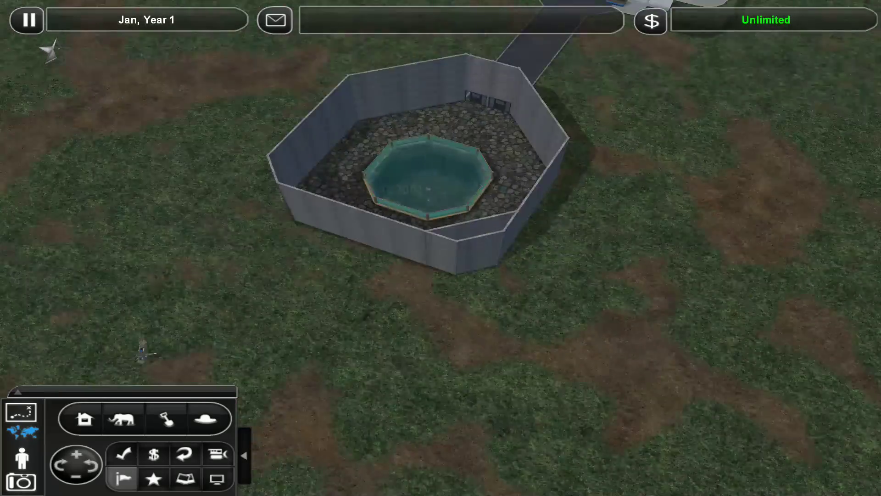
pyautogui.press('Left')
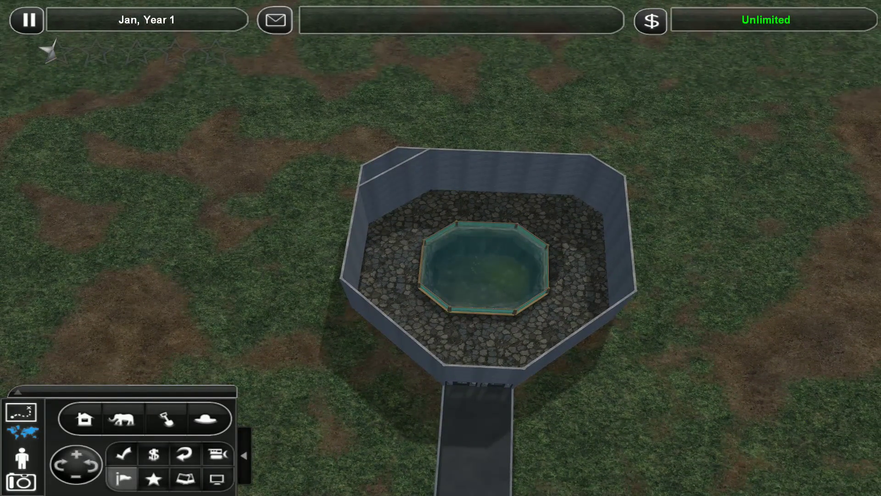
pyautogui.scroll(2, 440, 248)
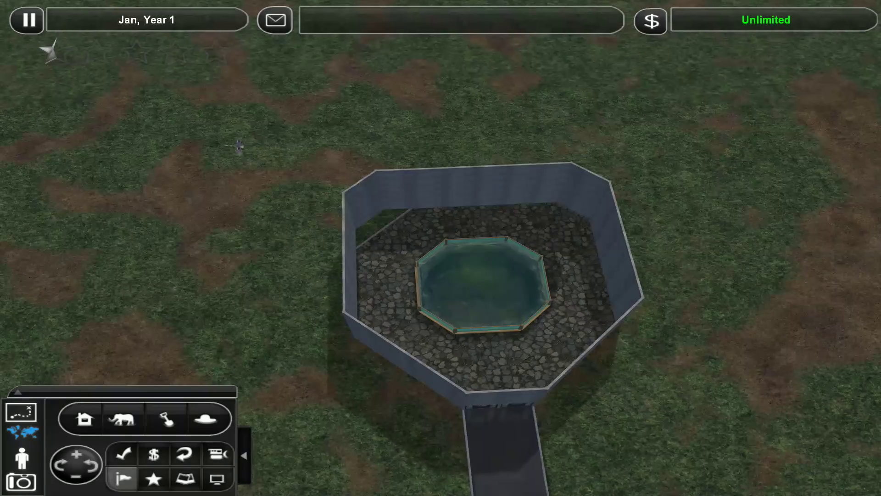
pyautogui.press('Left')
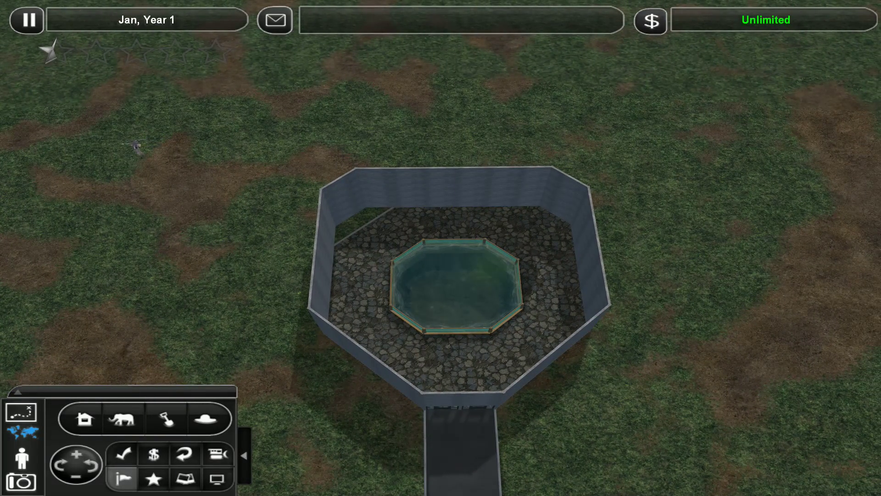
# Step: Select the left wall segment, show the path choices, and turn toward the exhibit
pyautogui.click(320, 283)
pyautogui.click(82, 419)
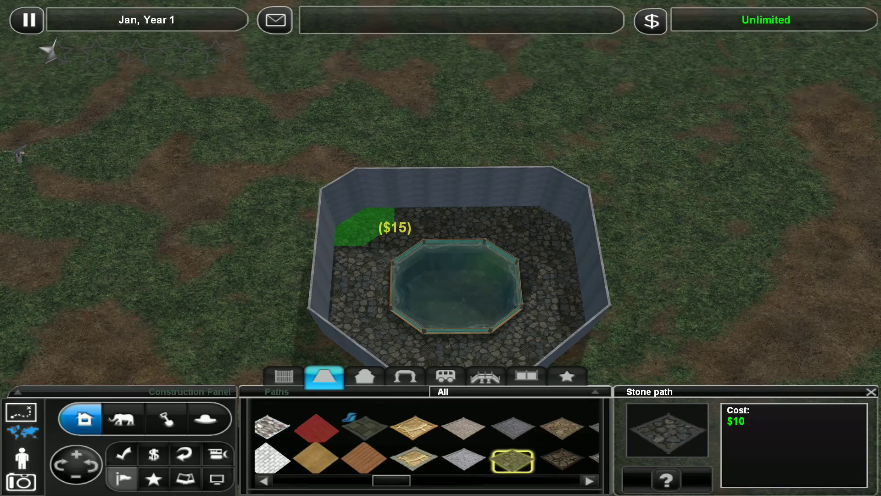
pyautogui.press('Left')
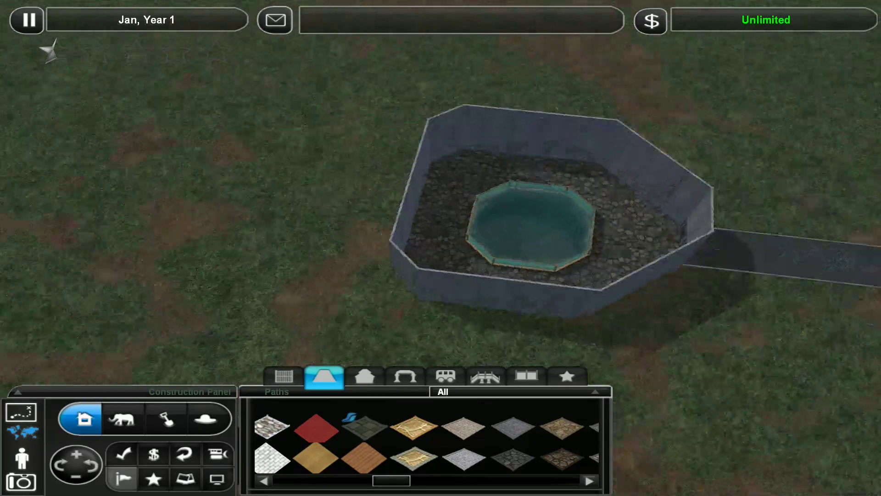
pyautogui.press('Left')
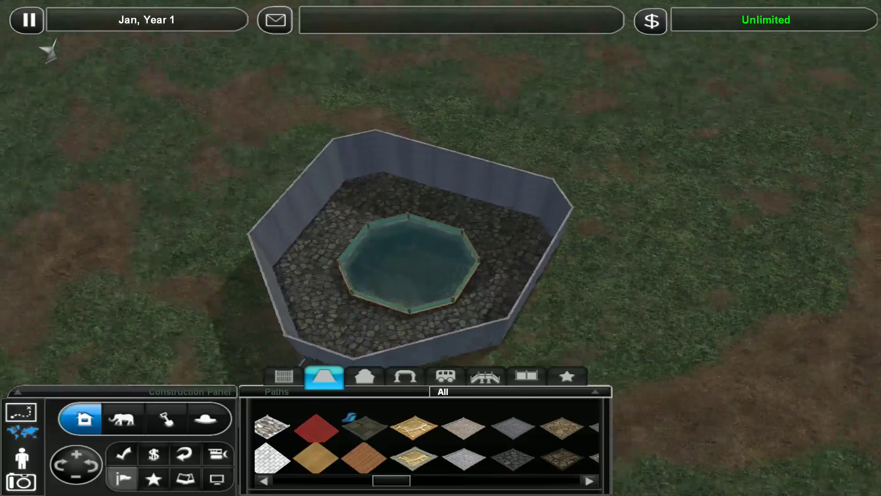
pyautogui.press('Left')
pyautogui.scroll(3, 441, 248)
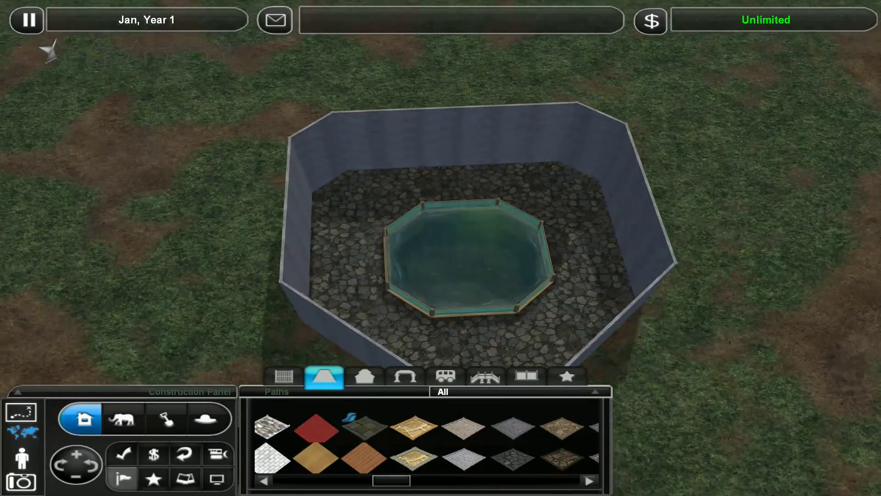
# Step: Choose a brick piece from Elevated Paths and raise the build height
pyautogui.click(486, 377)
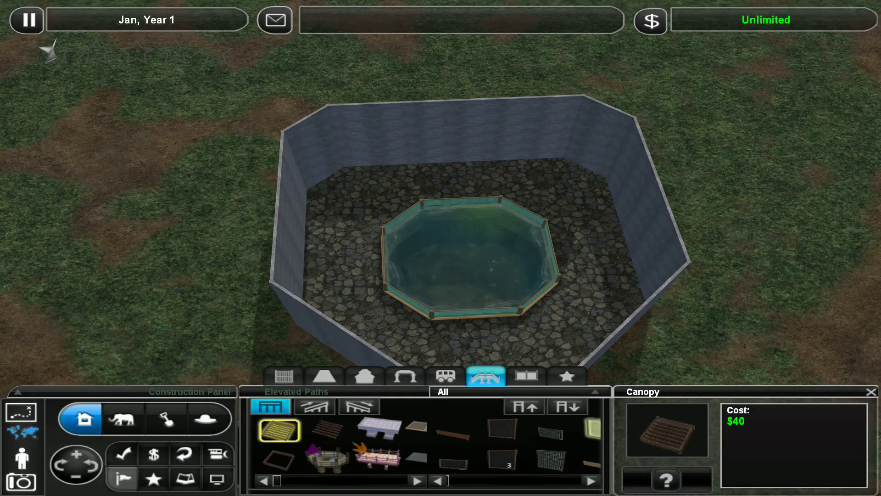
pyautogui.rightClick(441, 248)
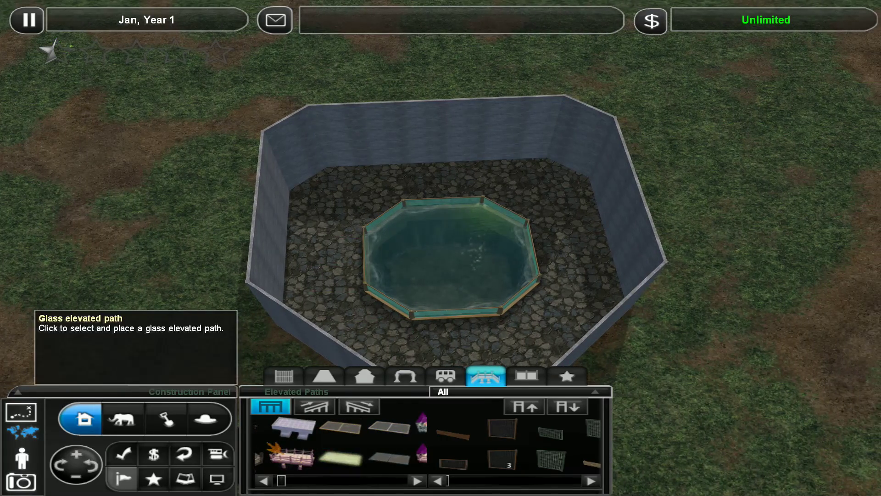
pyautogui.scroll(-3, 341, 444)
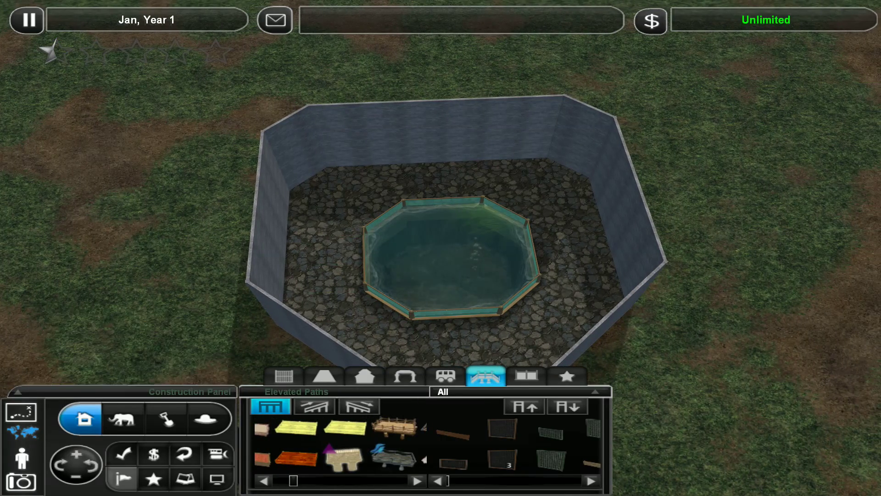
pyautogui.scroll(-2, 341, 444)
pyautogui.scroll(-4, 341, 444)
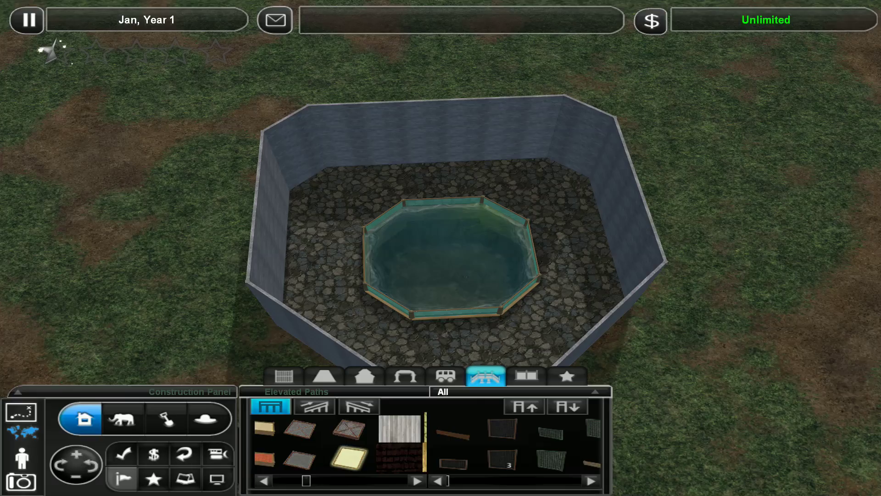
pyautogui.scroll(-1, 340, 444)
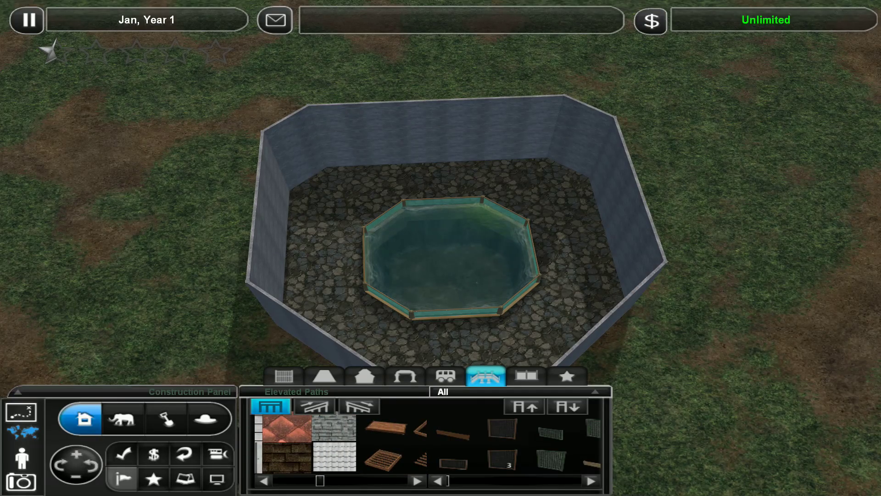
pyautogui.click(287, 458)
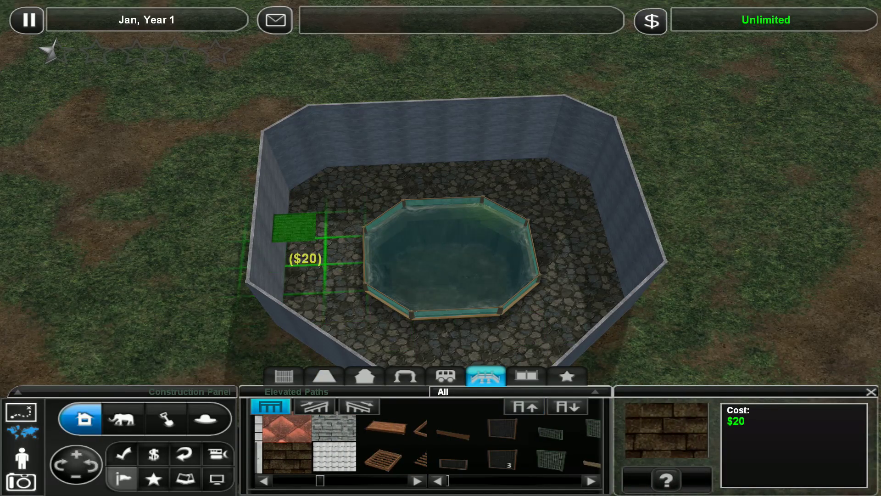
pyautogui.click(523, 407)
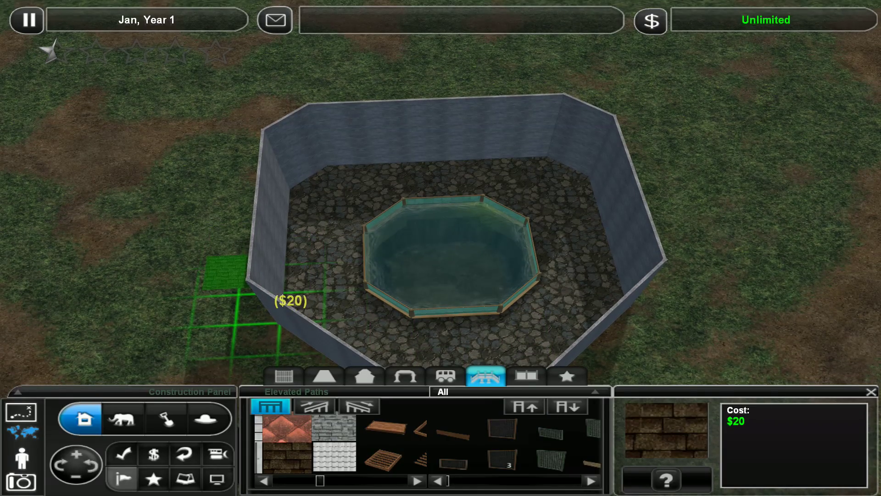
pyautogui.press('pageup')
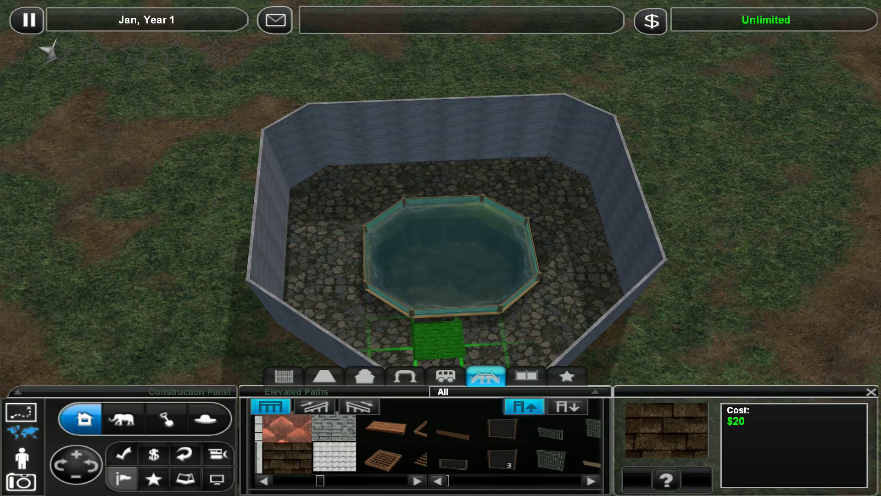
# Step: Drag a walkway across the hall, replacing the wooden one with grey stone tiles
pyautogui.moveTo(296, 207)
pyautogui.mouseDown()
pyautogui.moveTo(441, 179)
pyautogui.moveTo(586, 241)
pyautogui.mouseUp()
pyautogui.press('Escape')
pyautogui.press('pageup')
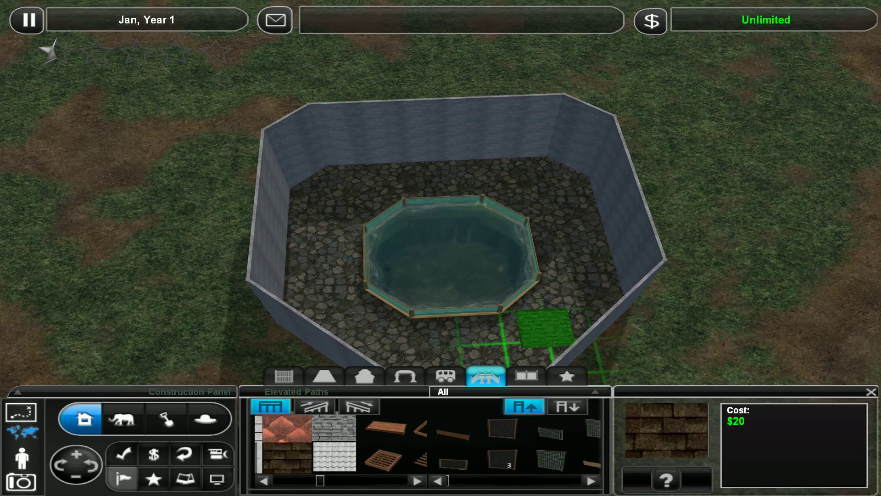
pyautogui.moveTo(296, 199); pyautogui.dragTo(600, 252)
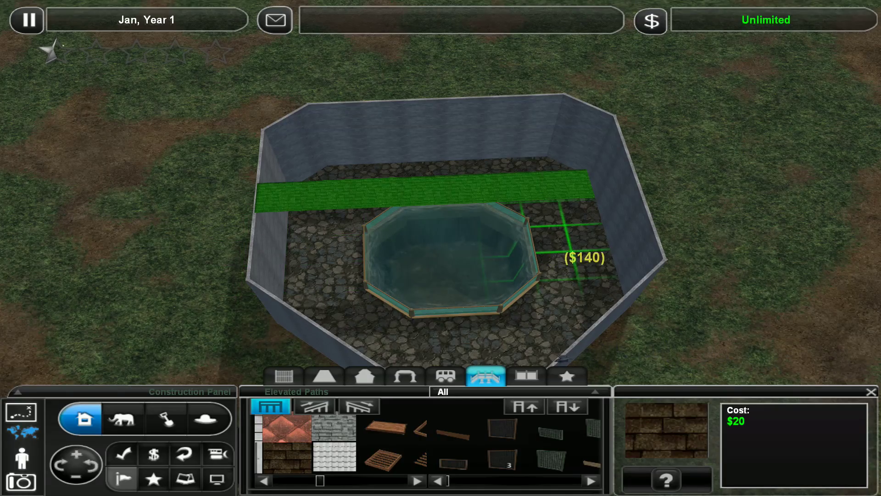
pyautogui.hotkey('ctrl', 'z')
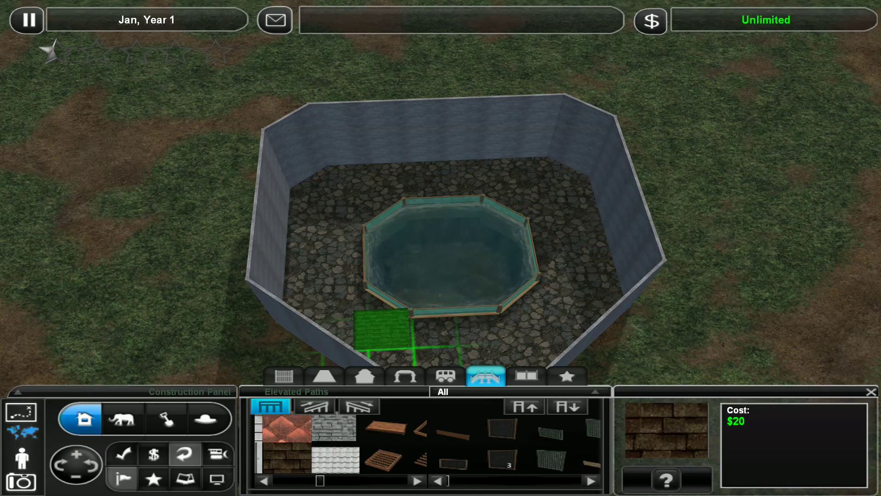
pyautogui.click(335, 428)
pyautogui.moveTo(278, 227)
pyautogui.mouseDown()
pyautogui.moveTo(599, 213)
pyautogui.moveTo(514, 325)
pyautogui.moveTo(551, 320)
pyautogui.mouseUp()
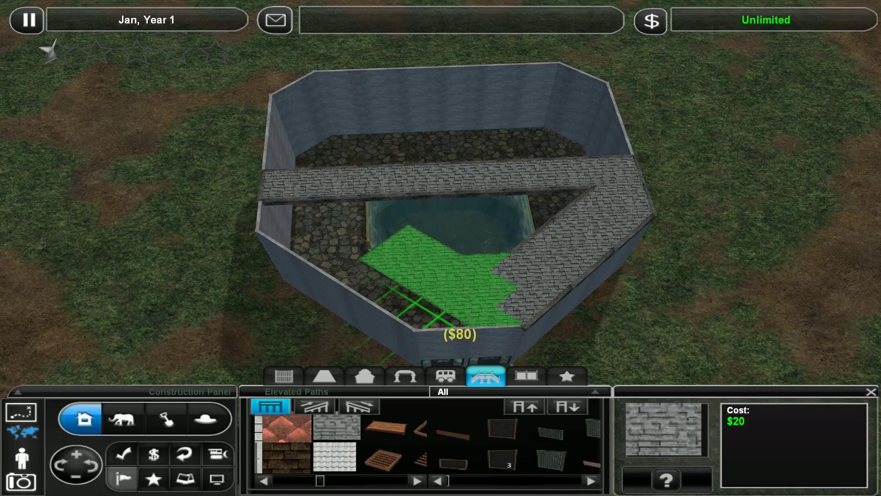
# Step: Lay grey stone elevated path across the wall tops, leaving one small corner gap
pyautogui.moveTo(492, 289); pyautogui.dragTo(324, 228)
pyautogui.moveTo(296, 196); pyautogui.dragTo(558, 245)
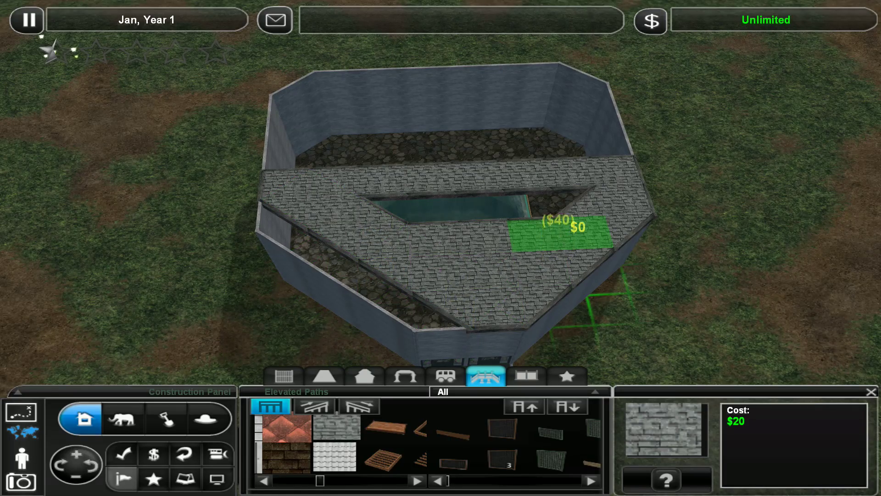
pyautogui.moveTo(613, 207)
pyautogui.mouseDown()
pyautogui.moveTo(431, 219)
pyautogui.moveTo(558, 175)
pyautogui.mouseUp()
pyautogui.moveTo(386, 131)
pyautogui.mouseDown()
pyautogui.moveTo(430, 206)
pyautogui.moveTo(454, 217)
pyautogui.moveTo(507, 138)
pyautogui.mouseUp()
pyautogui.moveTo(619, 207)
pyautogui.mouseDown()
pyautogui.moveTo(482, 172)
pyautogui.moveTo(345, 207)
pyautogui.moveTo(482, 193)
pyautogui.moveTo(444, 207)
pyautogui.moveTo(482, 159)
pyautogui.moveTo(431, 234)
pyautogui.moveTo(572, 207)
pyautogui.moveTo(607, 234)
pyautogui.moveTo(620, 193)
pyautogui.moveTo(593, 221)
pyautogui.moveTo(523, 90)
pyautogui.moveTo(544, 117)
pyautogui.moveTo(289, 166)
pyautogui.moveTo(193, 207)
pyautogui.moveTo(227, 200)
pyautogui.moveTo(248, 179)
pyautogui.mouseUp()
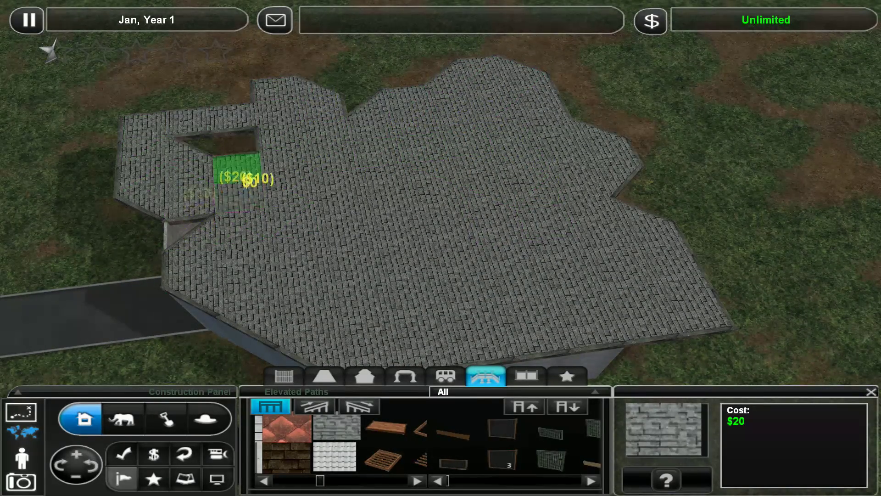
# Step: Close the remaining roof gap at the left with path pieces
pyautogui.click(237, 168)
pyautogui.click(206, 228)
pyautogui.moveTo(276, 206); pyautogui.dragTo(482, 241)
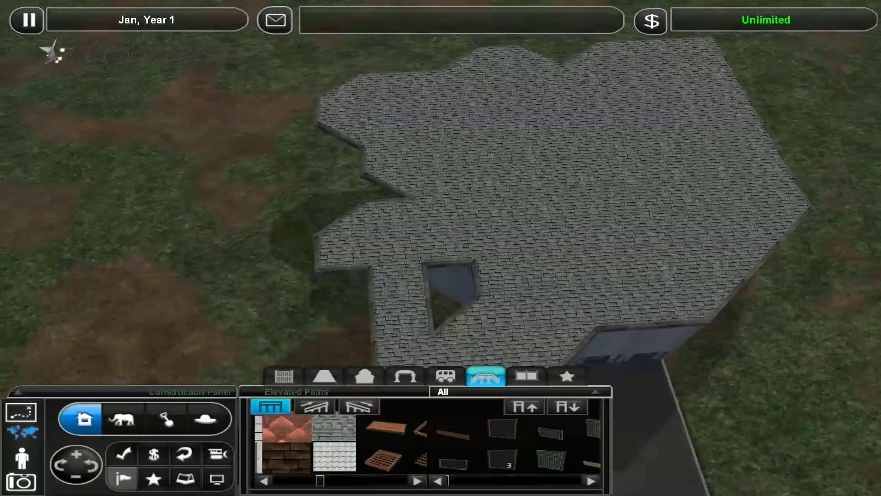
pyautogui.moveTo(441, 276); pyautogui.dragTo(441, 172)
# Step: Bulldoze the jutting roof tiles along the left edge
pyautogui.click(217, 454)
pyautogui.moveTo(331, 152)
pyautogui.mouseDown()
pyautogui.moveTo(379, 248)
pyautogui.moveTo(427, 290)
pyautogui.mouseUp()
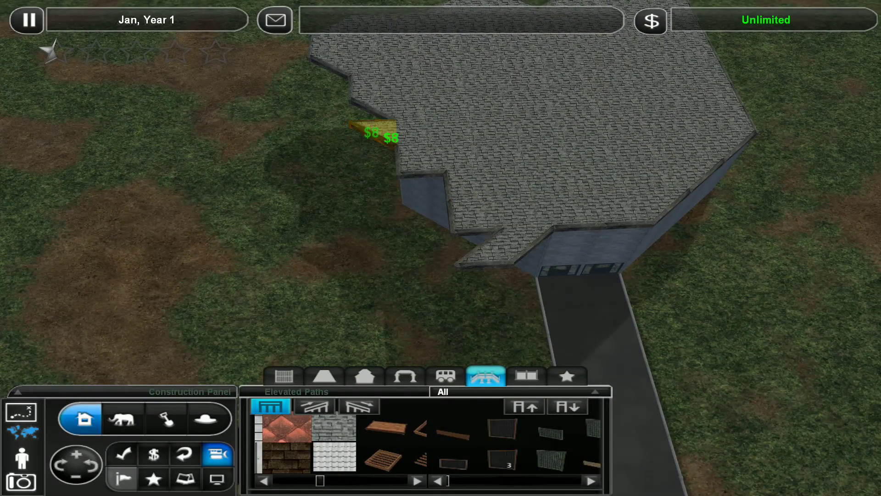
pyautogui.click(375, 135)
pyautogui.click(420, 153)
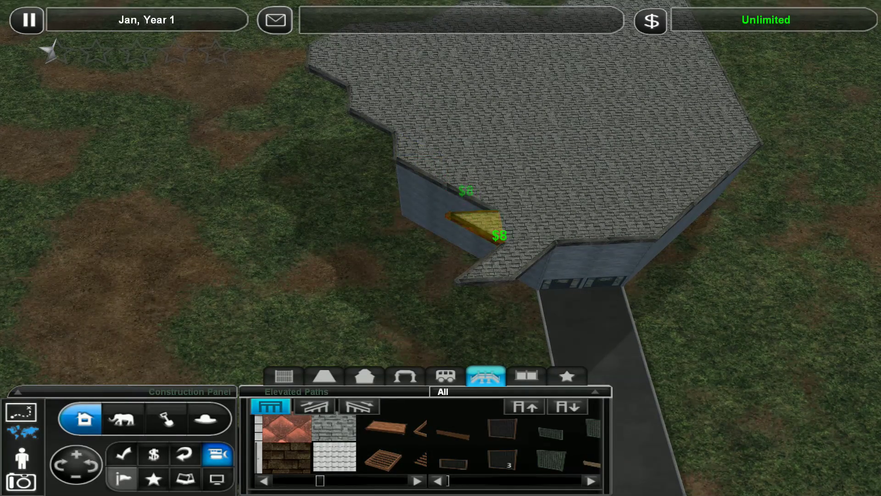
pyautogui.click(483, 225)
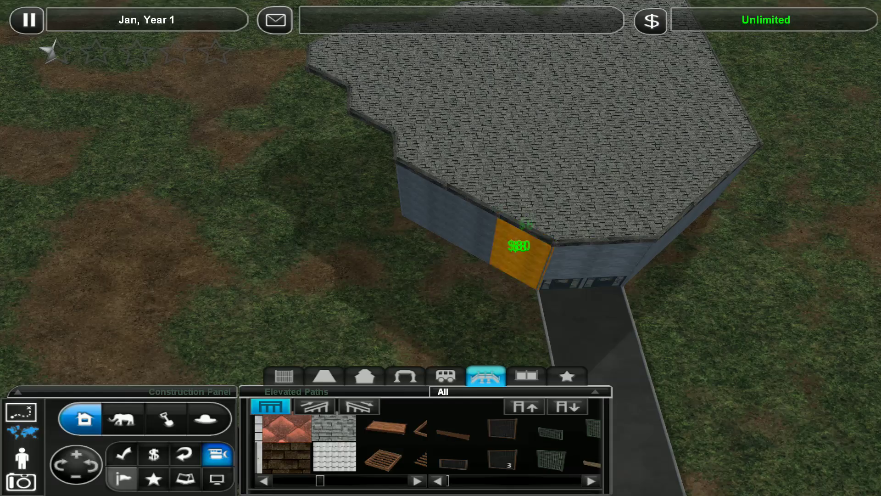
pyautogui.moveTo(507, 222); pyautogui.dragTo(454, 198)
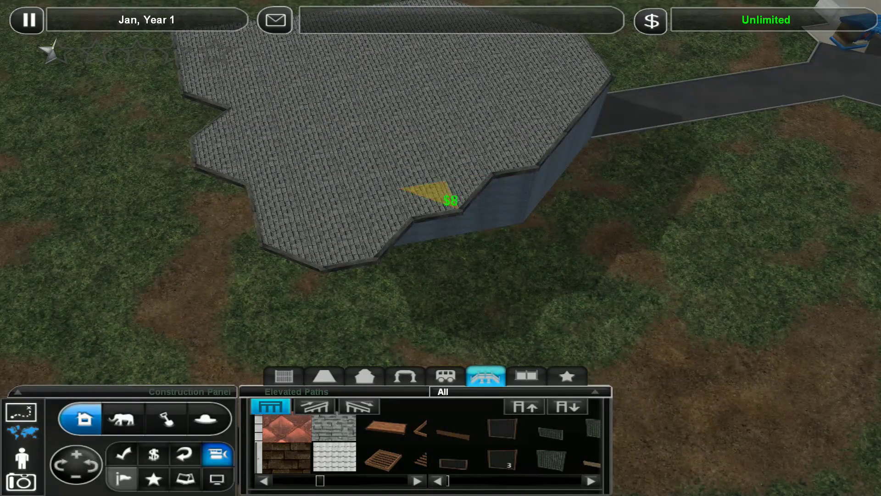
# Step: Remove the protruding triangular tiles along the bottom edge and corner
pyautogui.click(428, 206)
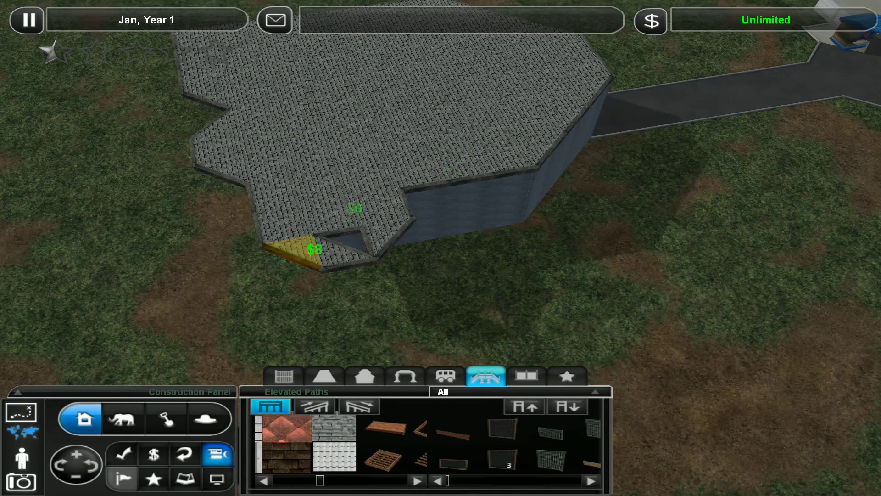
pyautogui.click(348, 261)
pyautogui.click(389, 237)
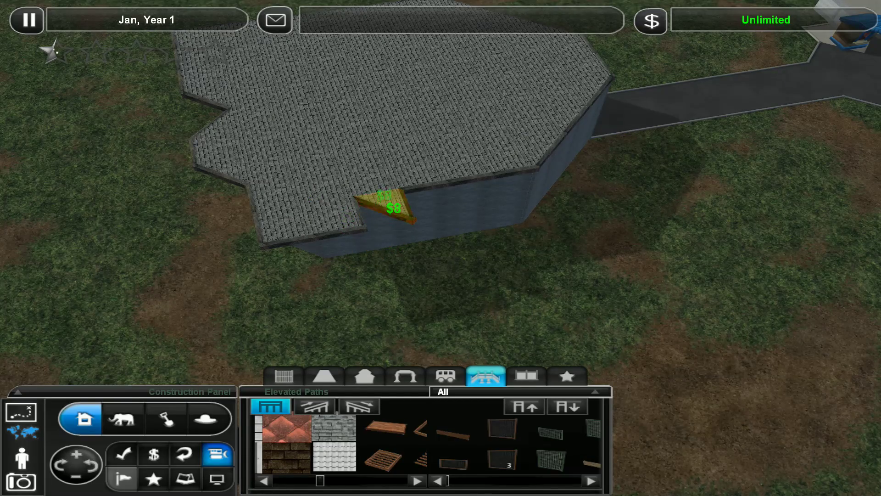
pyautogui.click(327, 217)
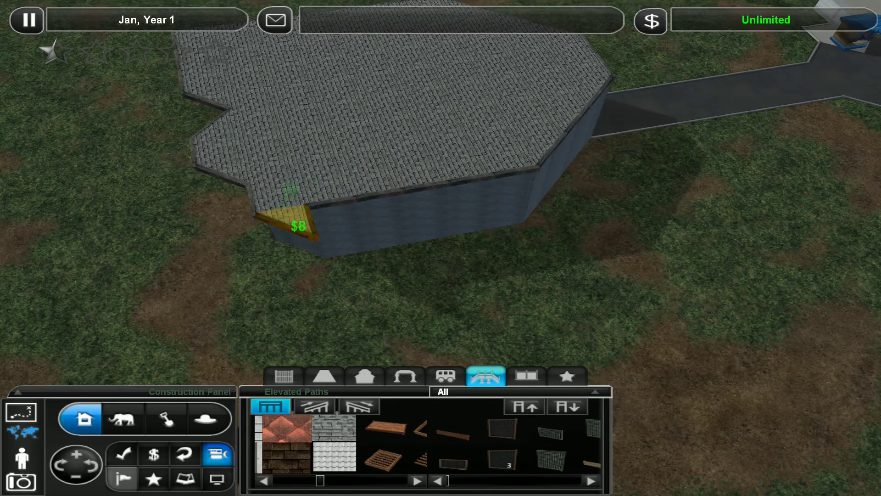
# Step: Remove the diagonal roof triangles and orbit to check every roof edge
pyautogui.press('q')
pyautogui.press('q')
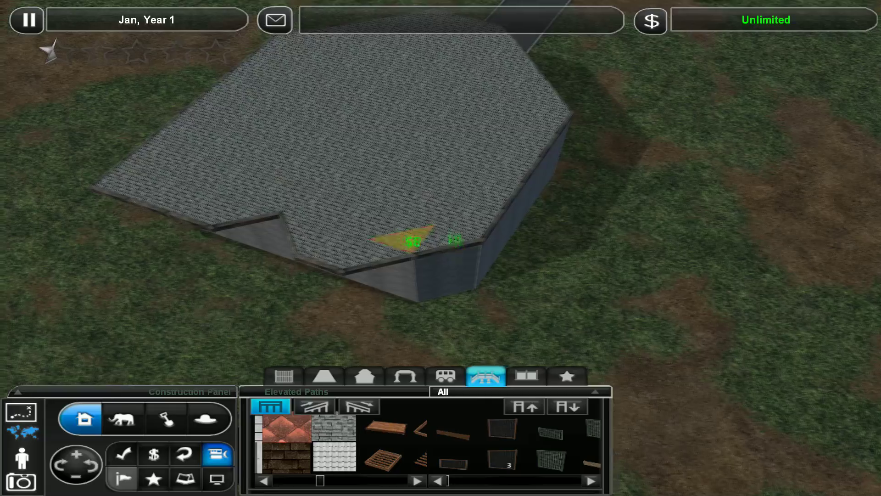
pyautogui.click(425, 272)
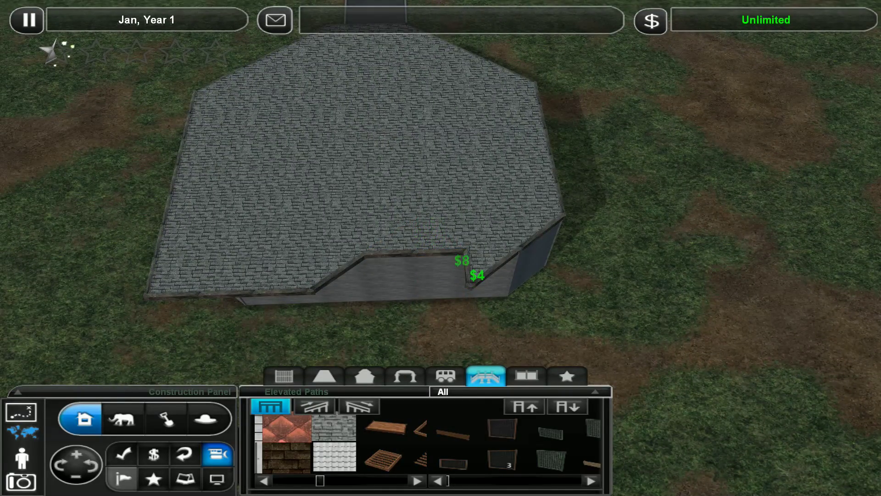
pyautogui.click(482, 269)
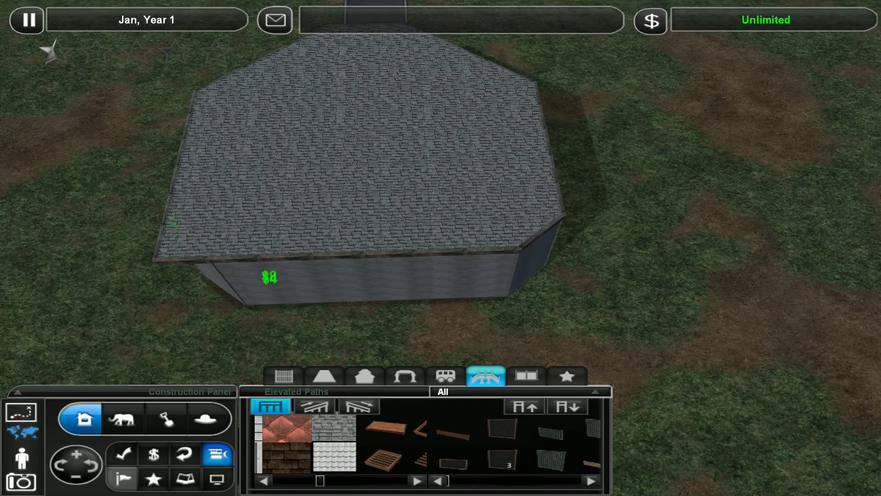
pyautogui.press('q')
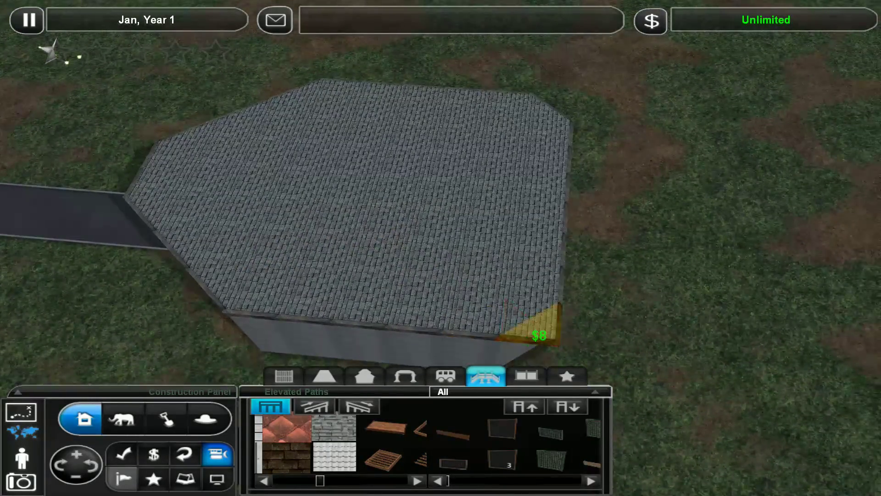
pyautogui.press('q')
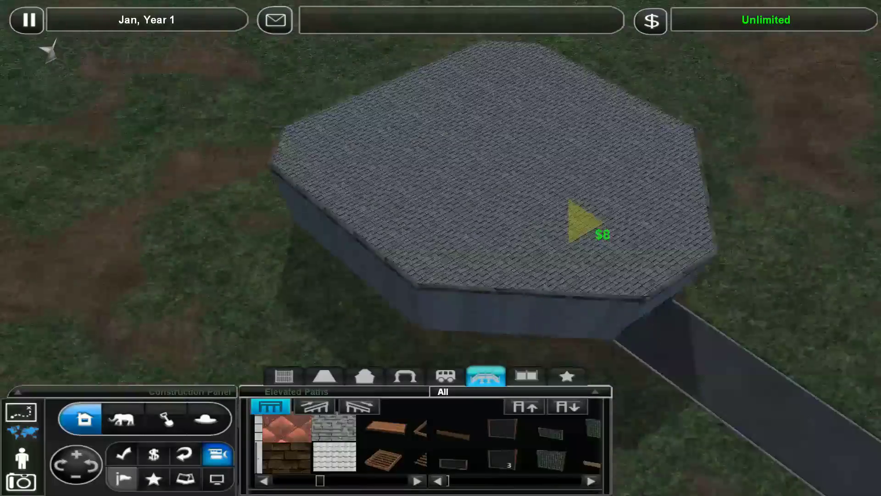
pyautogui.press('q')
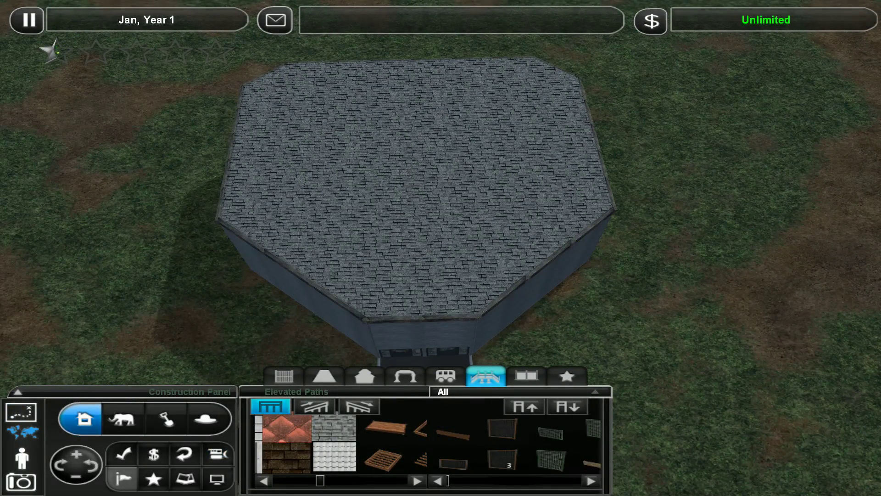
pyautogui.press('q')
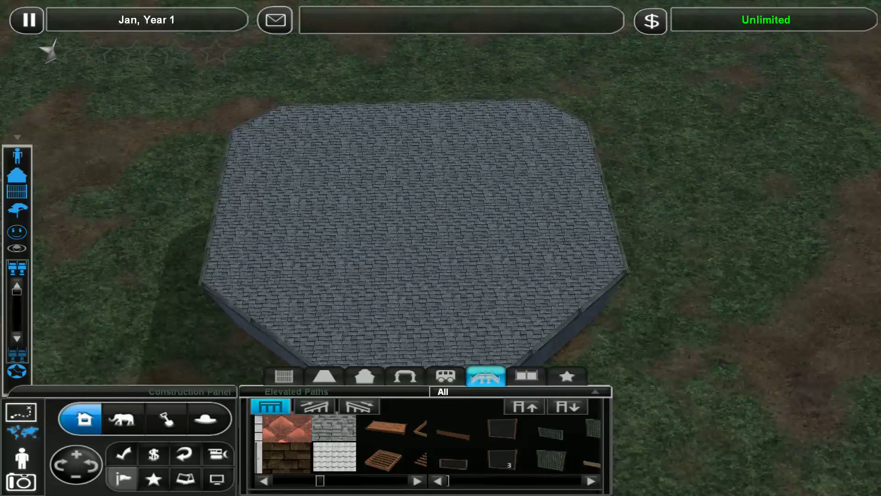
pyautogui.scroll(3, 441, 227)
pyautogui.scroll(5, 441, 227)
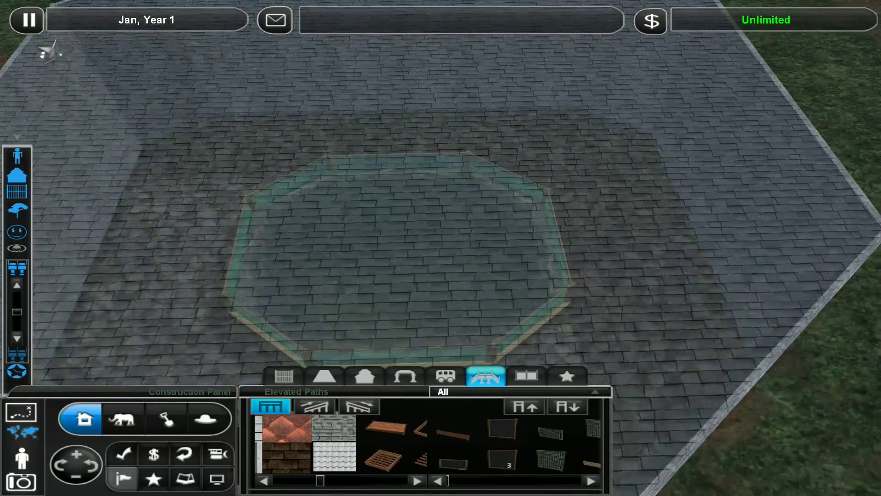
pyautogui.scroll(5, 400, 228)
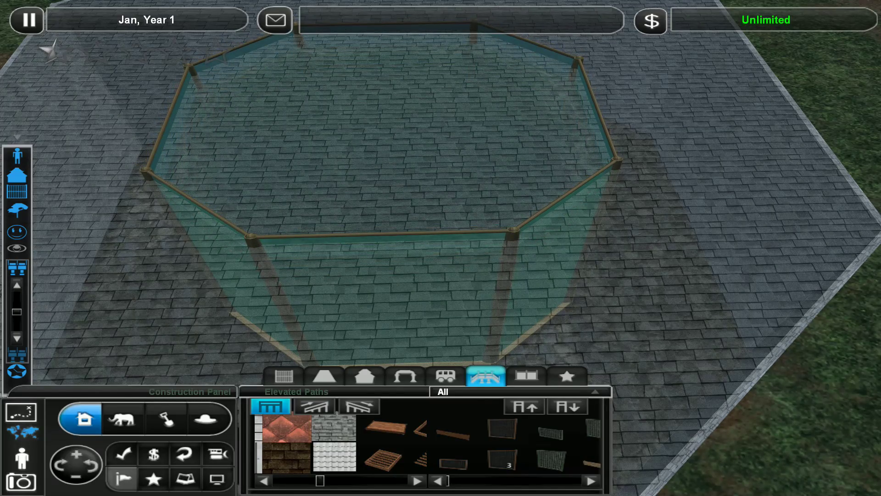
pyautogui.scroll(-5, 399, 227)
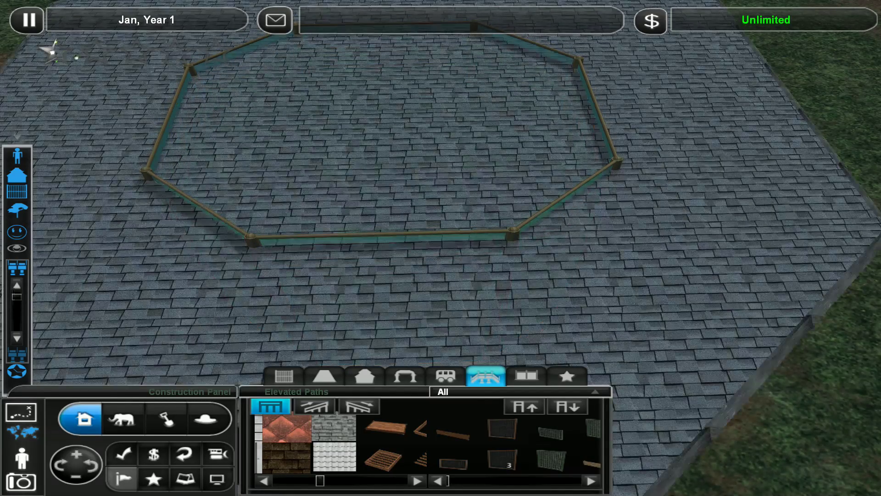
pyautogui.scroll(-5, 441, 207)
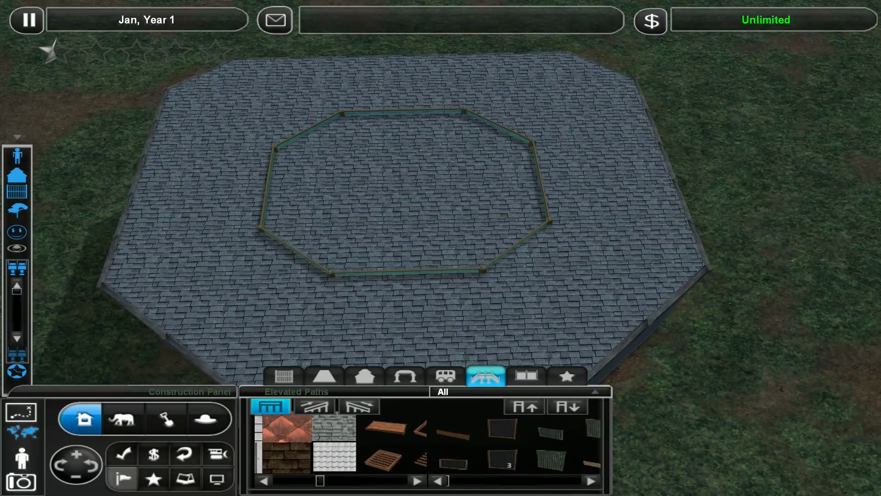
# Step: Hide the tank outline and tilt the view to show the walls and entrance
pyautogui.press('Escape')
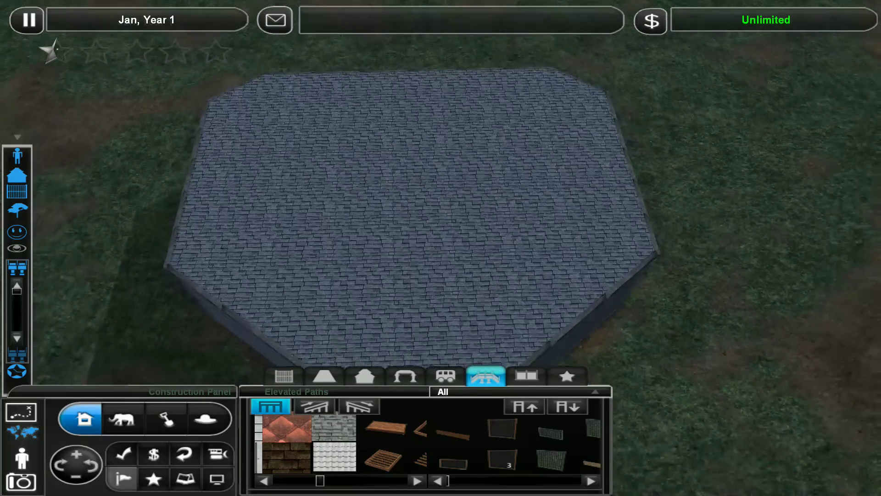
pyautogui.moveTo(441, 208); pyautogui.dragTo(441, 104)
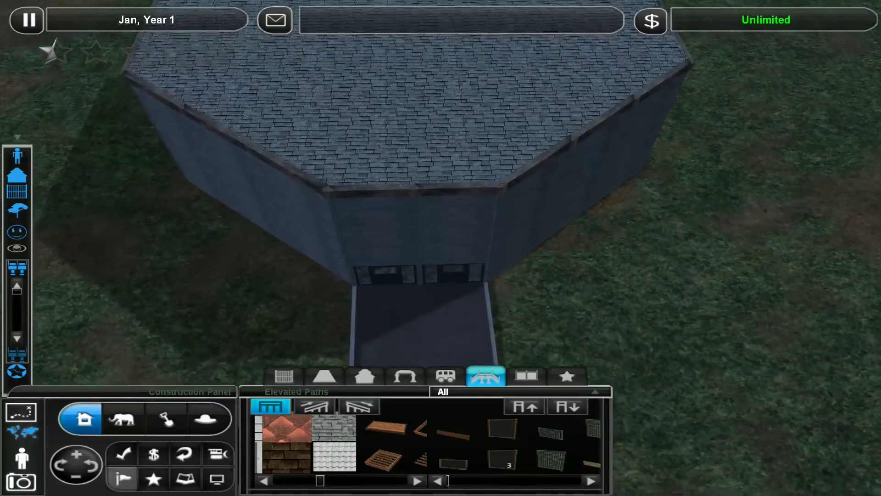
# Step: Walk first-person through the entrance doors to the glass tank, then exit
pyautogui.click(17, 157)
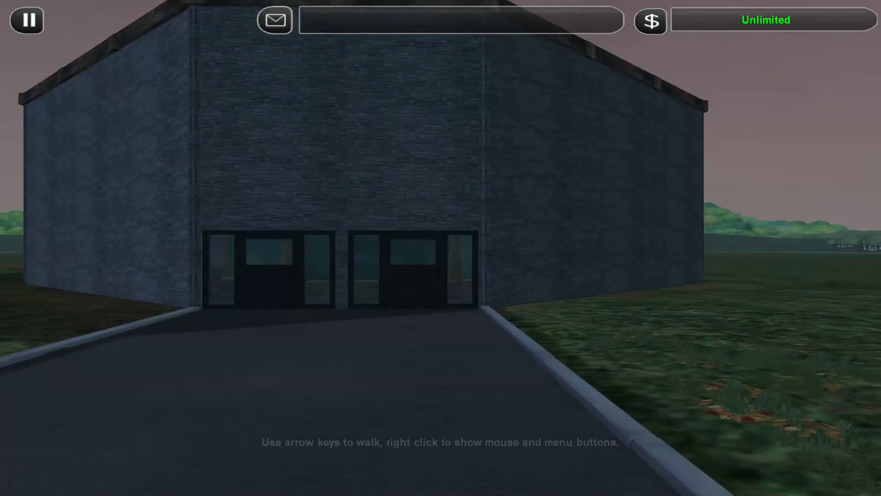
pyautogui.press('Up')
pyautogui.press('space')
pyautogui.press('Up')
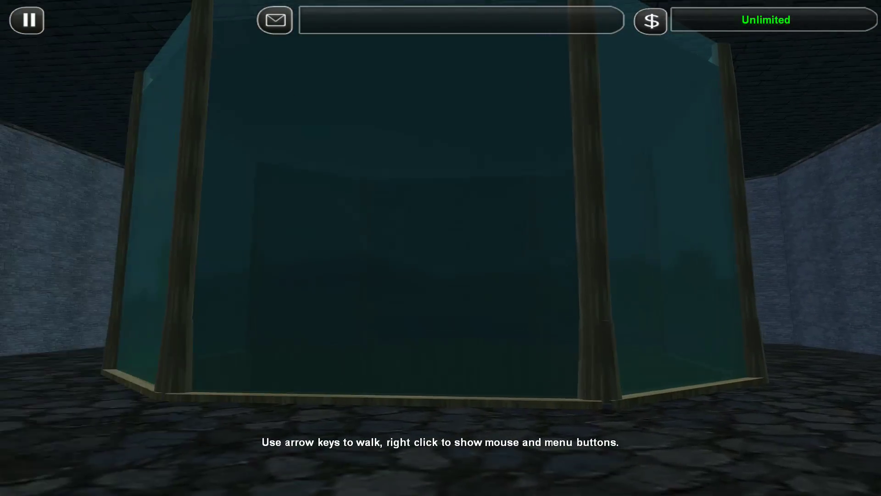
pyautogui.press('Down')
pyautogui.press('Left')
pyautogui.press('Left')
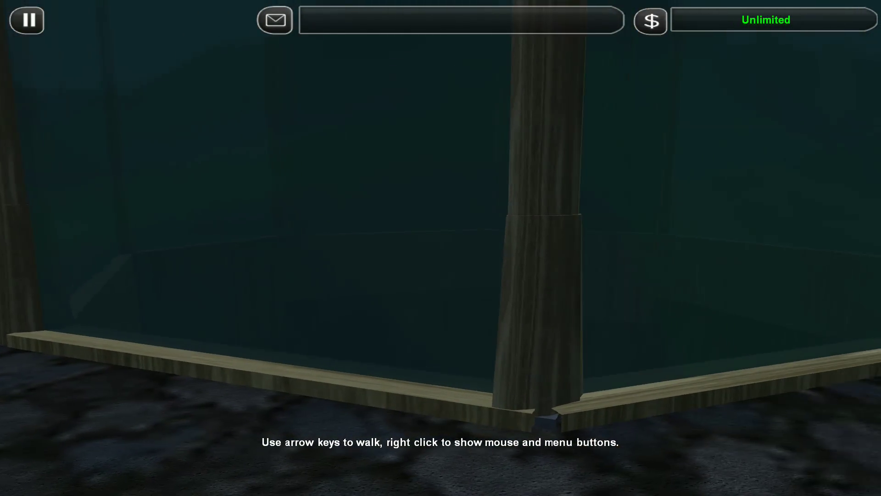
pyautogui.press('Escape')
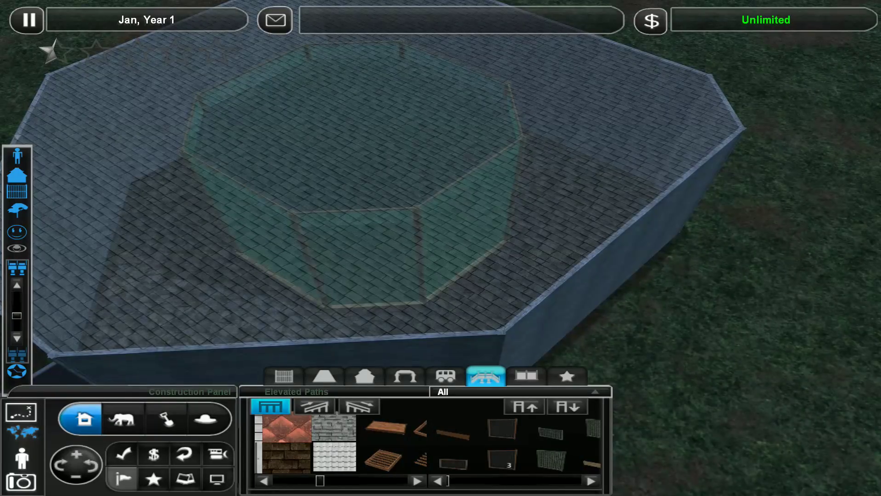
pyautogui.scroll(6, 441, 207)
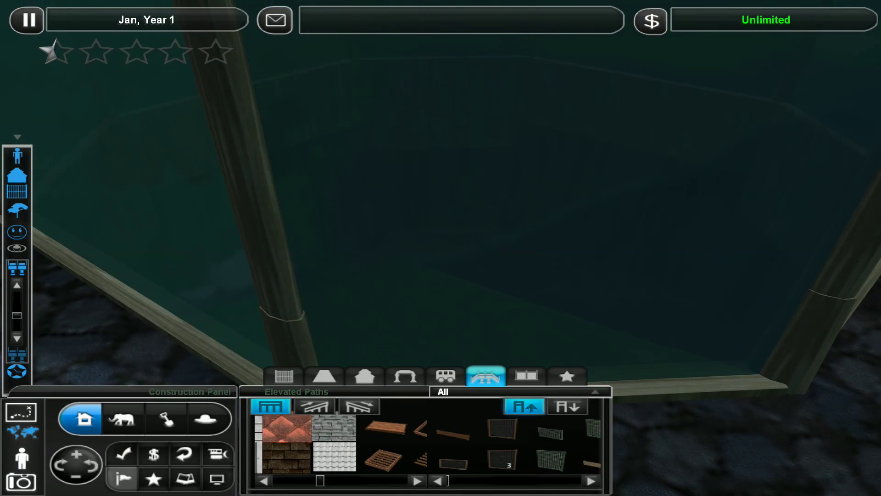
# Step: Switch to the octagonal Tank Building tools
pyautogui.click(527, 376)
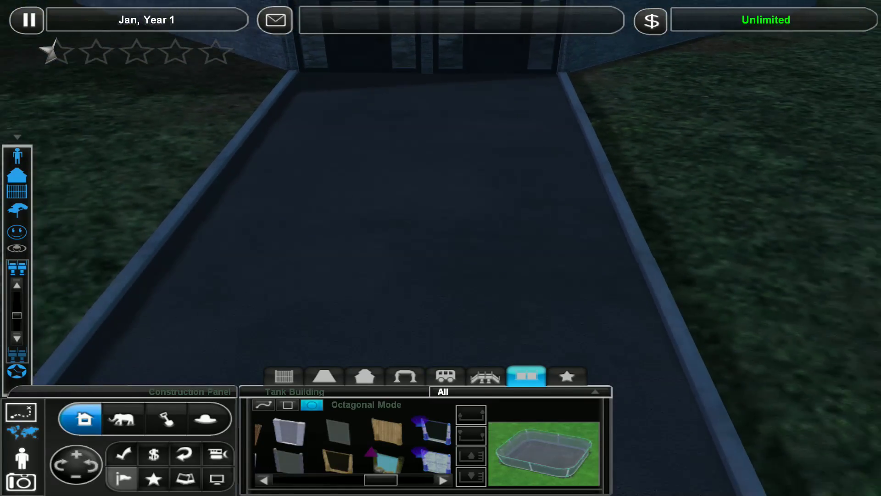
# Step: Walk into the hall, look around the brick ceiling and tank top, then exit
pyautogui.press('Up')
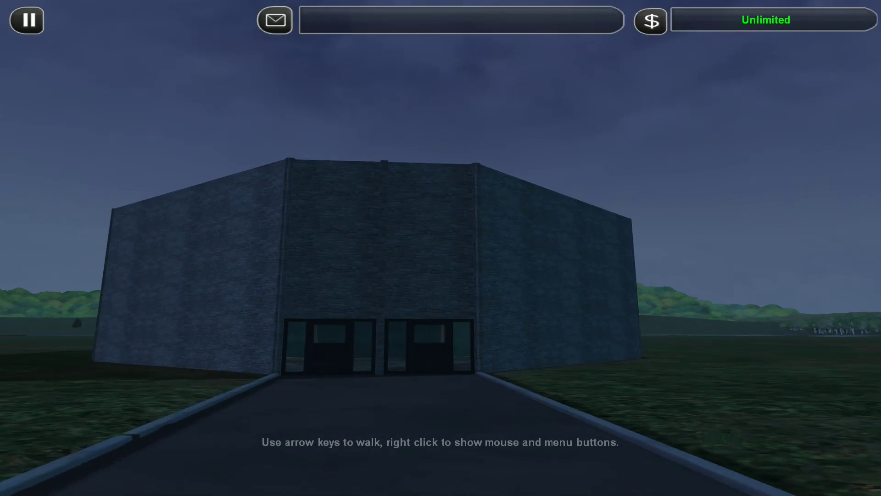
pyautogui.press('Up')
pyautogui.press('Up')
pyautogui.press('Up')
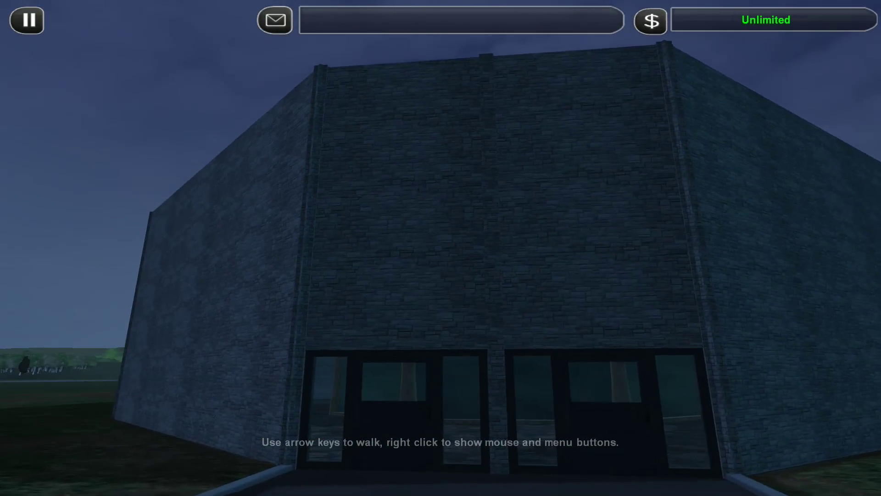
pyautogui.press('Up')
pyautogui.press('Up')
pyautogui.press('Up')
pyautogui.press('space')
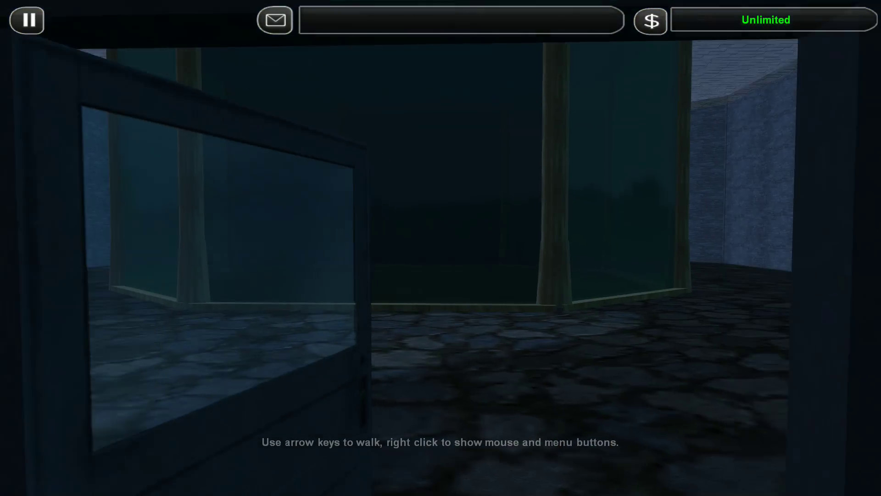
pyautogui.press('Right')
pyautogui.press('Right')
pyautogui.press('Right')
pyautogui.press('Right')
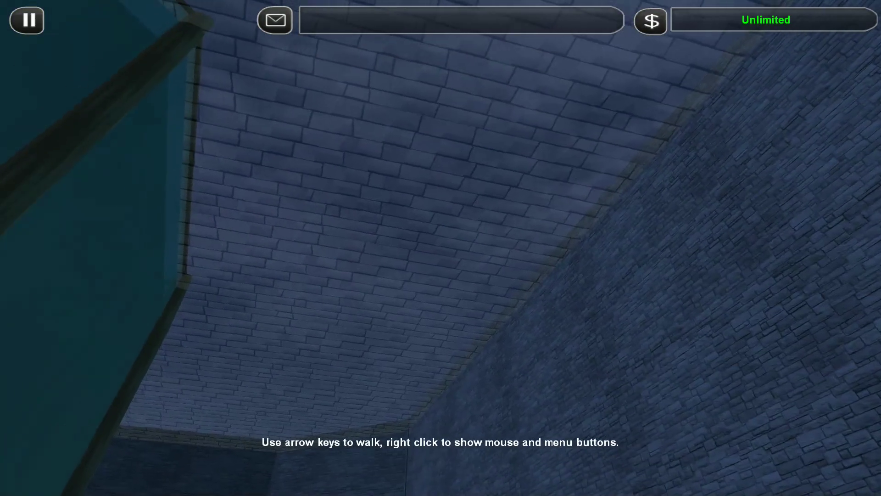
pyautogui.press('Left')
pyautogui.press('Left')
pyautogui.press('Left')
pyautogui.press('Left')
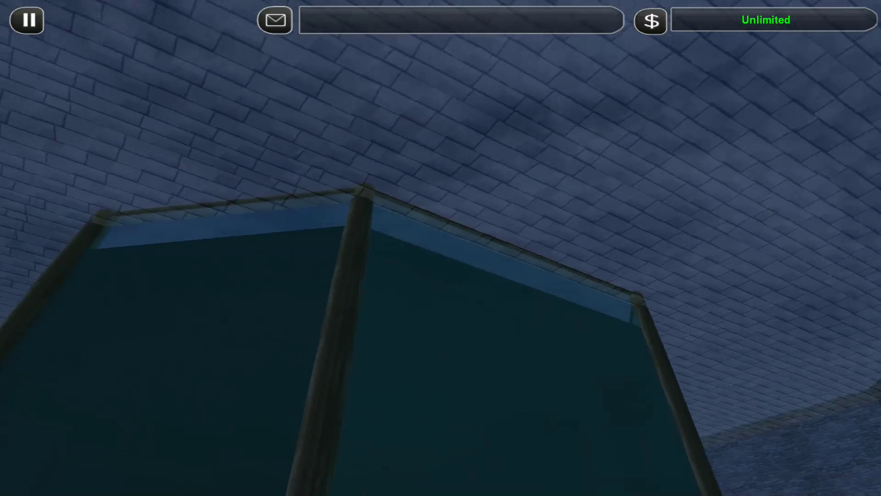
pyautogui.press('Left')
pyautogui.press('Left')
pyautogui.press('Left')
pyautogui.press('Left')
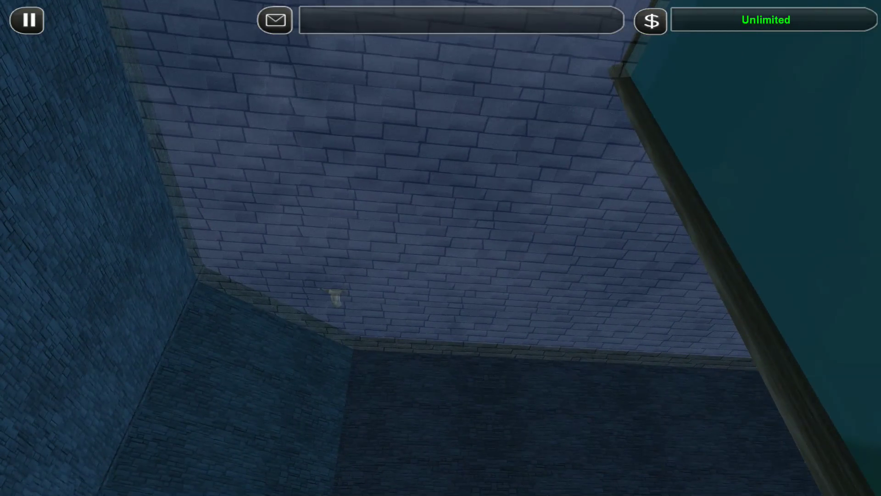
pyautogui.press('Escape')
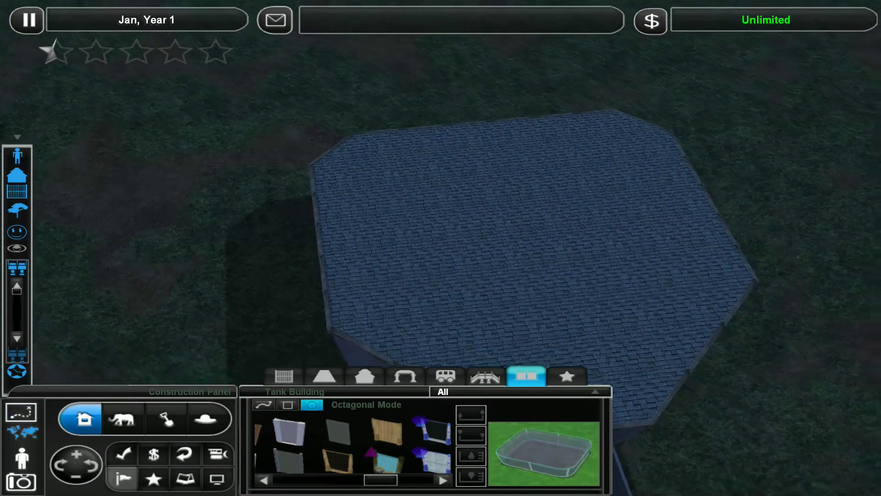
# Step: Resume the guest walk toward the glass tank
pyautogui.press('g')
pyautogui.press('Up')
pyautogui.press('Up')
pyautogui.press('Up')
pyautogui.press('Up')
pyautogui.press('Up')
pyautogui.press('Up')
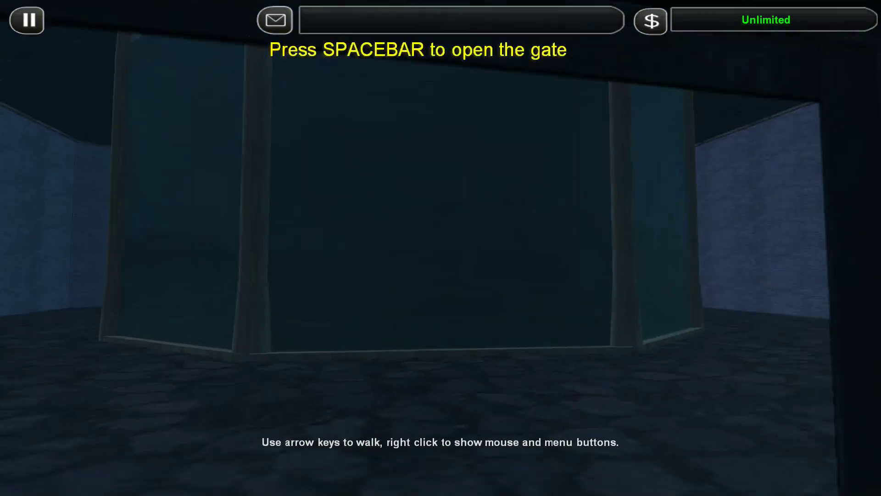
pyautogui.press('Left')
pyautogui.press('Left')
pyautogui.press('Up')
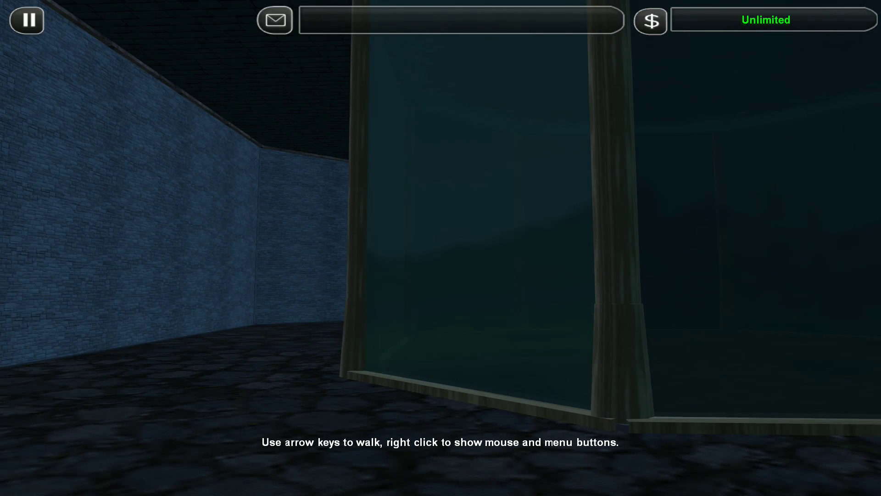
# Step: Turn toward the entrance and walk along beside the tank's glass
pyautogui.press('Right')
pyautogui.press('Right')
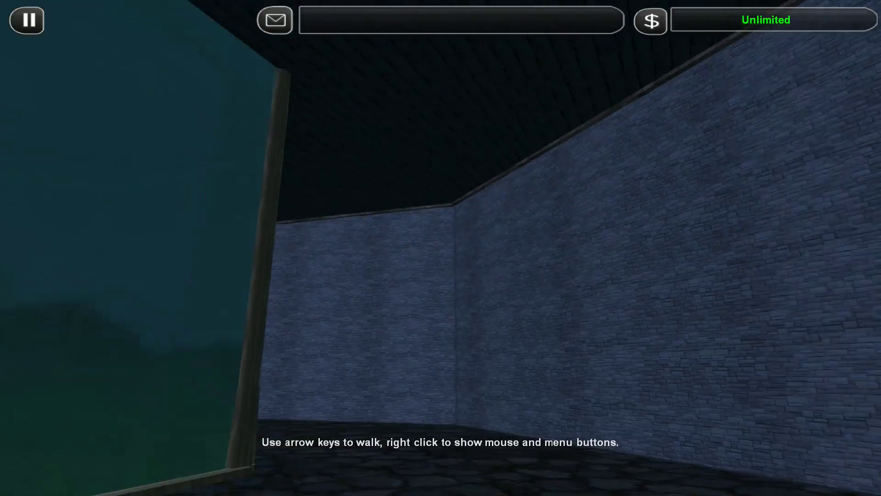
pyautogui.press('Right')
pyautogui.press('Right')
pyautogui.press('Up')
pyautogui.press('Up')
pyautogui.press('Up')
pyautogui.press('Up')
pyautogui.press('space')
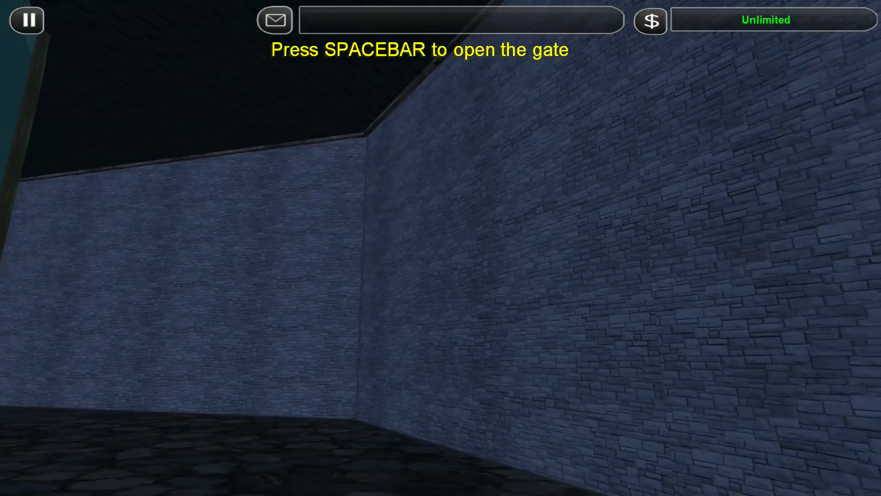
pyautogui.press('Left')
pyautogui.press('Left')
pyautogui.press('Up')
pyautogui.press('Up')
pyautogui.press('Left')
# Step: Approach the doors, turn back to face the tank glass, then leave walk mode
pyautogui.press('Right')
pyautogui.press('Right')
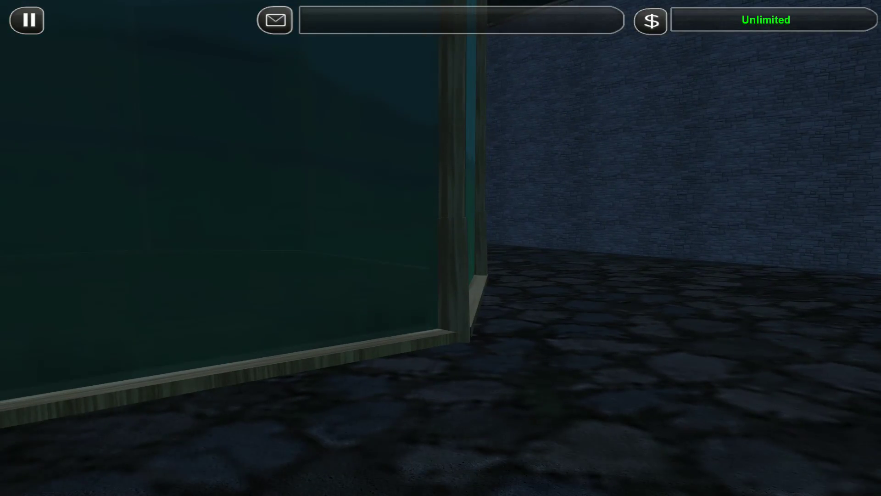
pyautogui.press('Right')
pyautogui.press('Right')
pyautogui.press('Right')
pyautogui.press('Right')
pyautogui.press('Right')
pyautogui.press('Right')
pyautogui.press('Up')
pyautogui.press('Up')
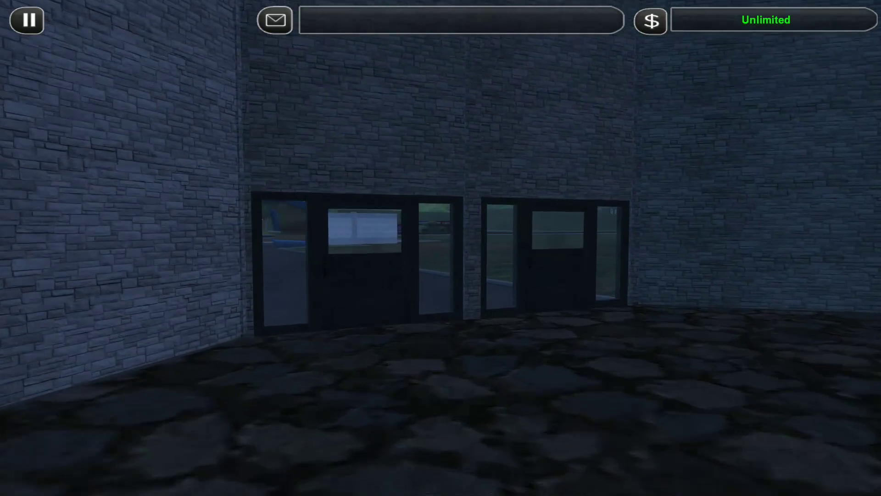
pyautogui.press('Up')
pyautogui.press('Up')
pyautogui.press('Up')
pyautogui.press('Up')
pyautogui.press('Up')
pyautogui.press('Up')
pyautogui.press('Right')
pyautogui.press('Right')
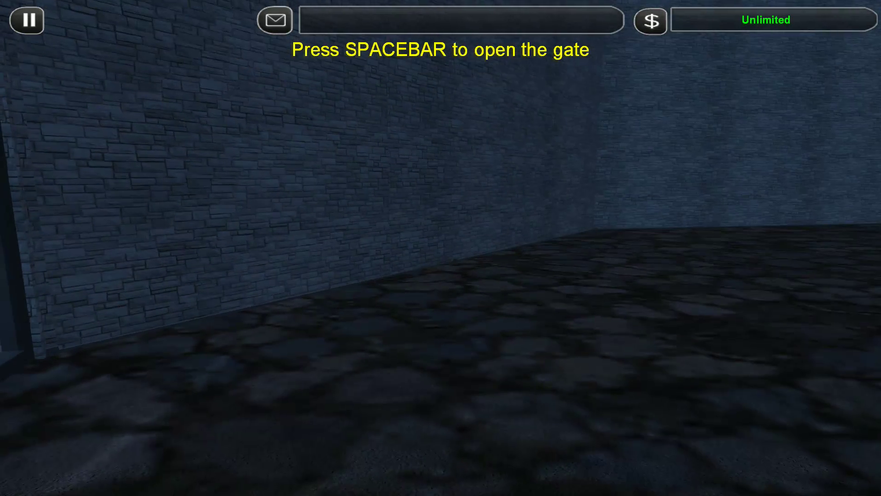
pyautogui.press('Right')
pyautogui.press('Right')
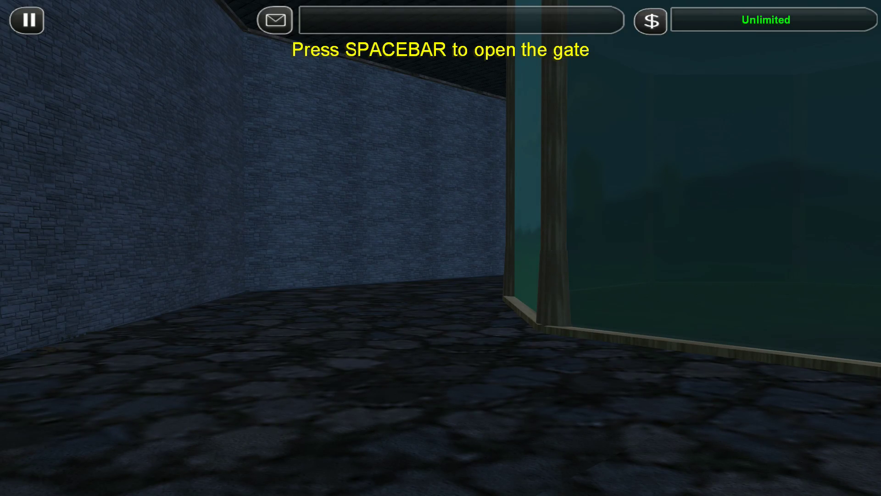
pyautogui.press('Left')
pyautogui.press('Left')
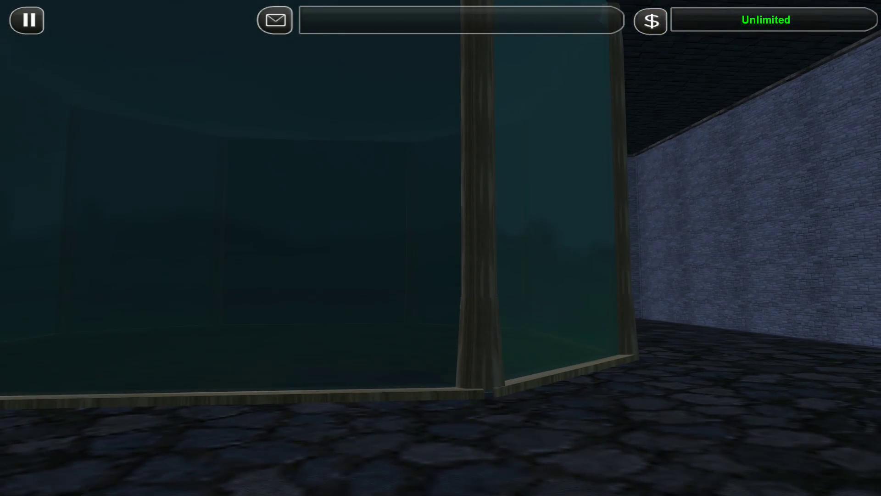
pyautogui.press('Right')
pyautogui.press('Right')
pyautogui.press('Up')
pyautogui.press('Up')
pyautogui.press('Up')
pyautogui.press('Up')
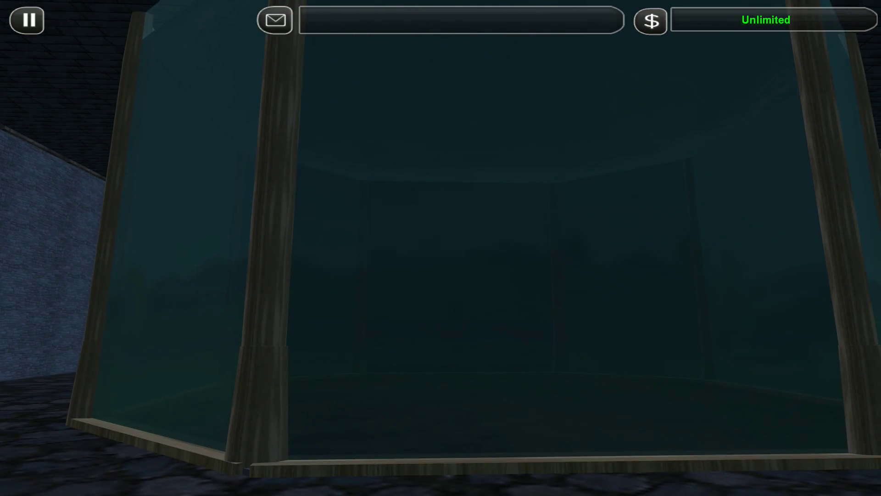
pyautogui.press('Escape')
pyautogui.scroll(3, 441, 248)
pyautogui.scroll(5, 441, 248)
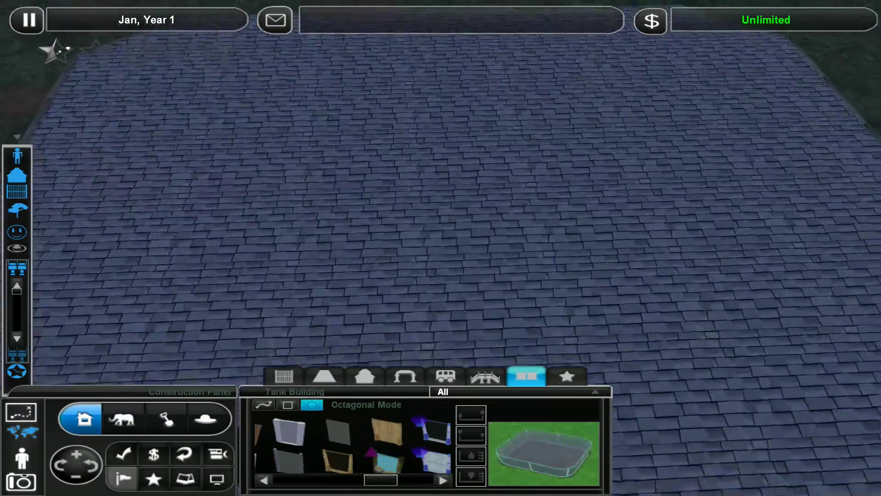
pyautogui.scroll(5, 441, 248)
# Step: Place a Tank light inside the tank, after dropping the water filter choice
pyautogui.click(566, 376)
pyautogui.click(280, 429)
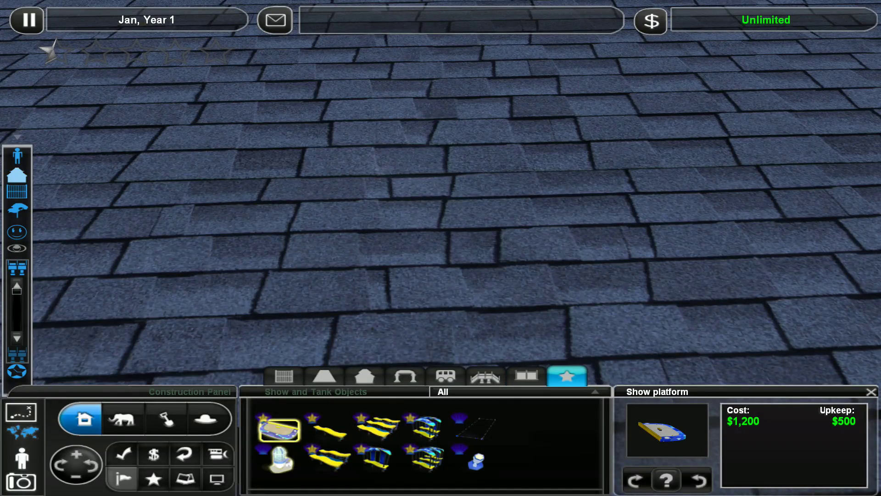
pyautogui.click(280, 458)
pyautogui.scroll(-5, 441, 206)
pyautogui.scroll(-5, 441, 206)
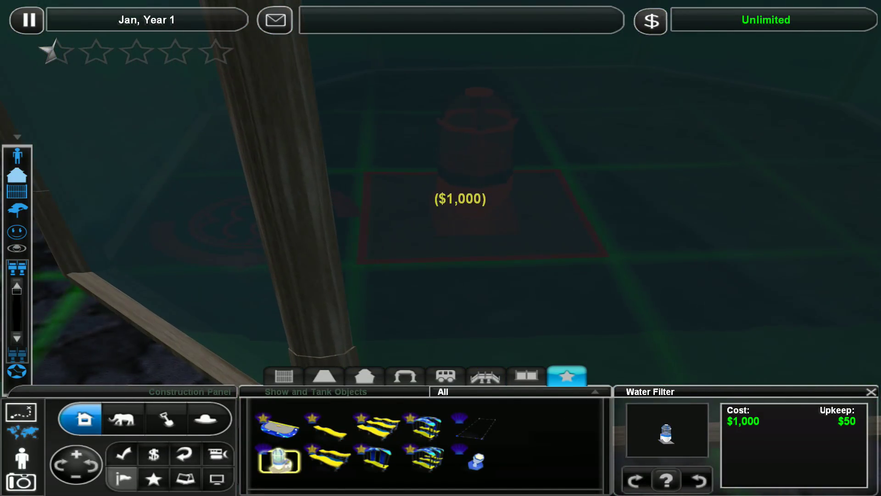
pyautogui.rightClick(460, 207)
pyautogui.click(475, 460)
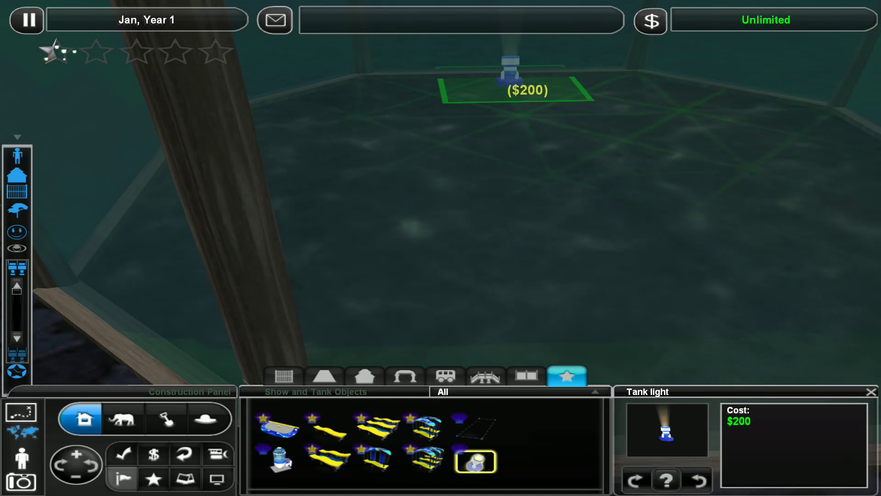
pyautogui.click(510, 87)
pyautogui.rightClick(510, 86)
pyautogui.scroll(-5, 441, 207)
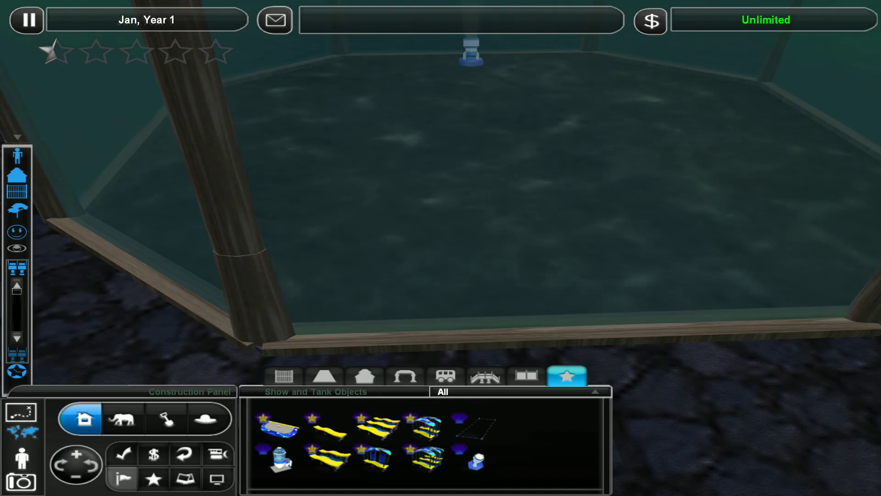
# Step: View the tank light first-person from inside the tank, then return to overhead
pyautogui.click(17, 248)
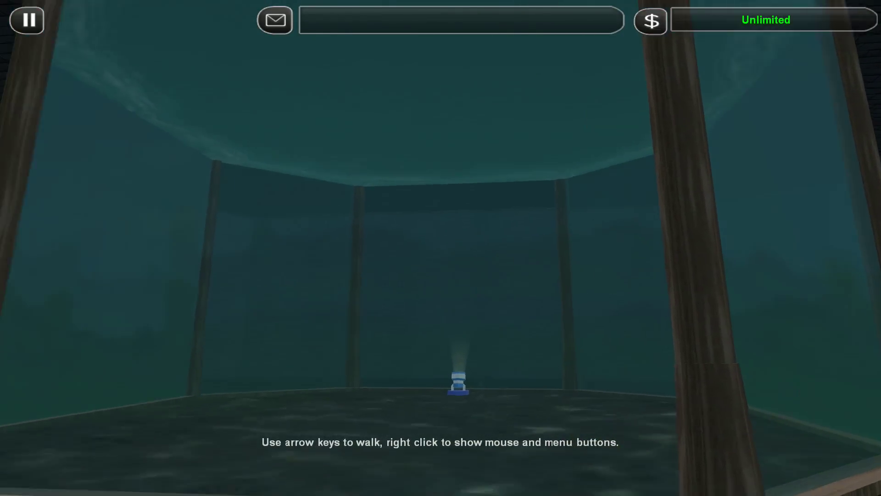
pyautogui.press('Right')
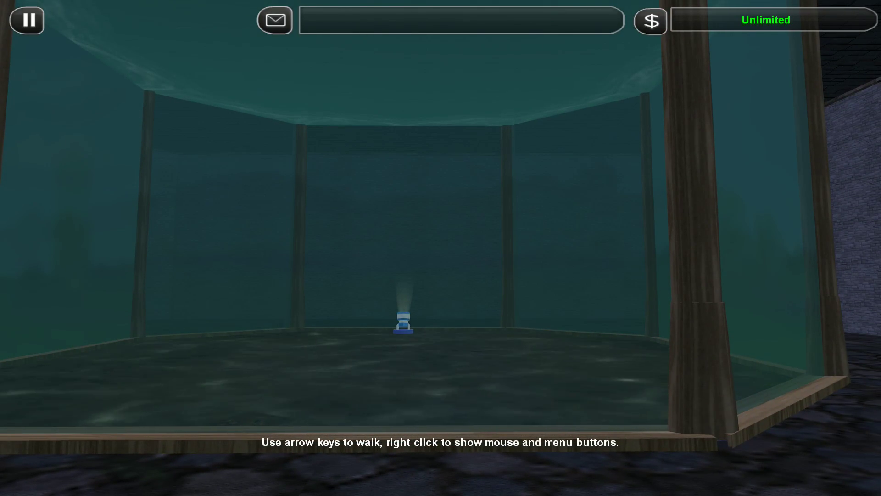
pyautogui.rightClick(441, 248)
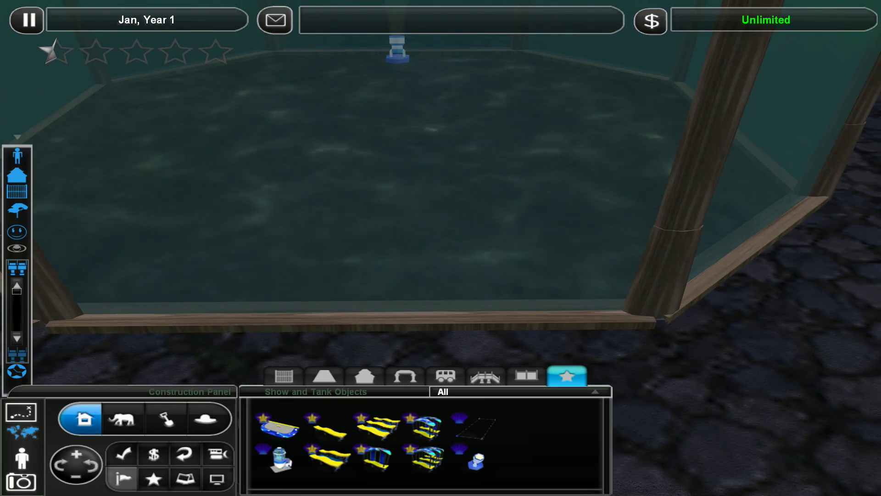
pyautogui.press('Right')
pyautogui.press('Right')
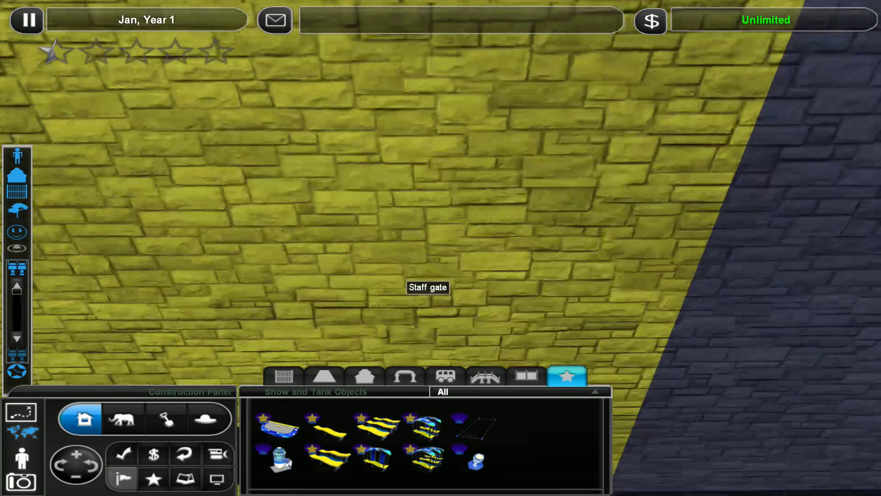
pyautogui.scroll(-5, 441, 248)
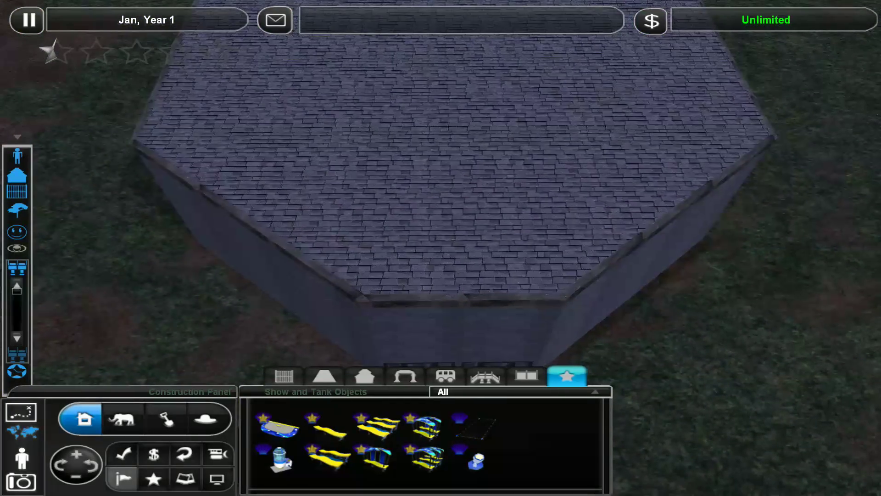
pyautogui.scroll(-2, 442, 248)
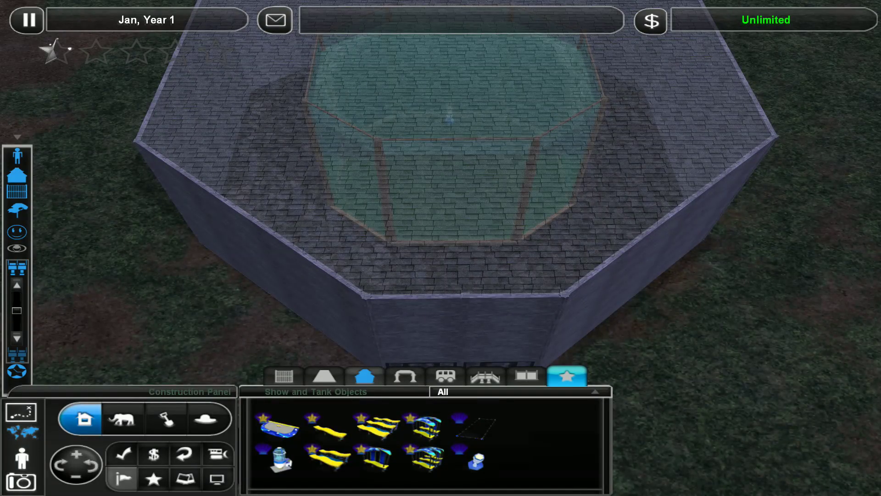
pyautogui.scroll(-3, 441, 207)
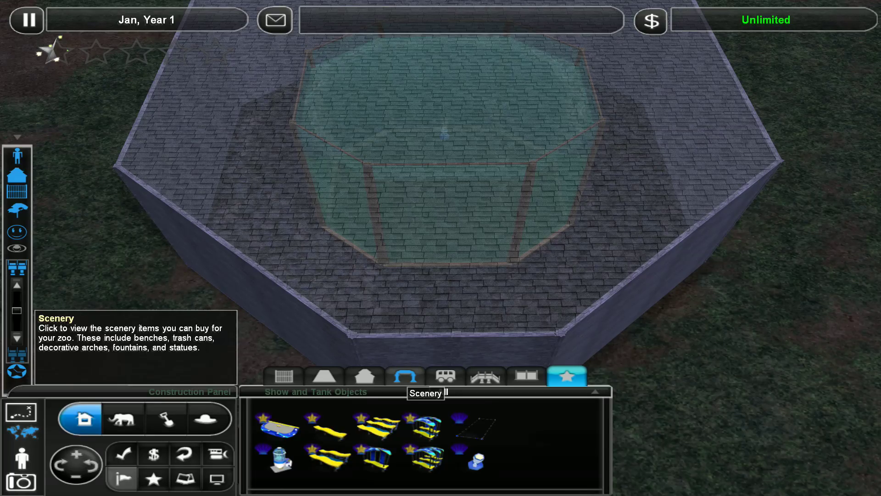
# Step: Place three Modern Benches beside the tank and along the hall wall
pyautogui.click(406, 377)
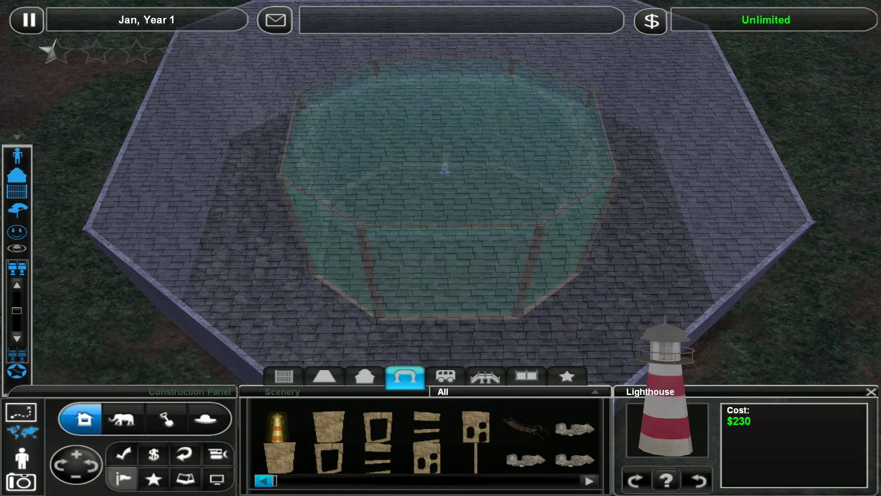
pyautogui.moveTo(268, 480); pyautogui.dragTo(321, 480)
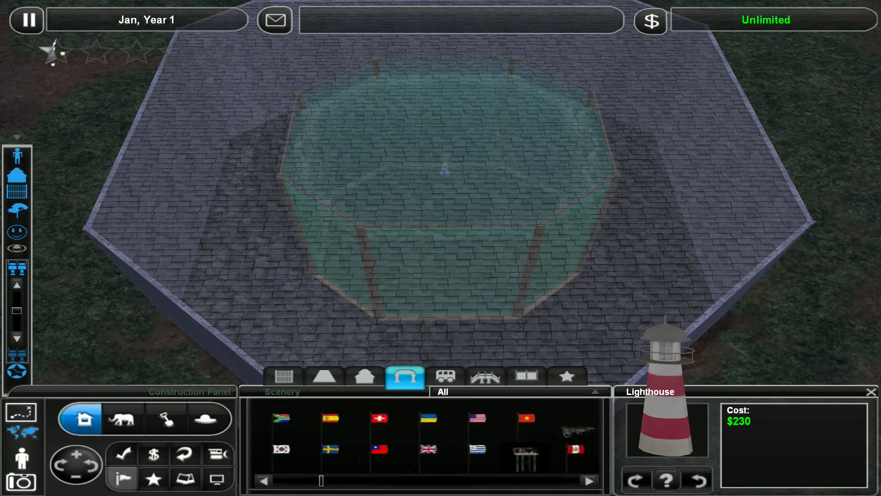
pyautogui.click(394, 429)
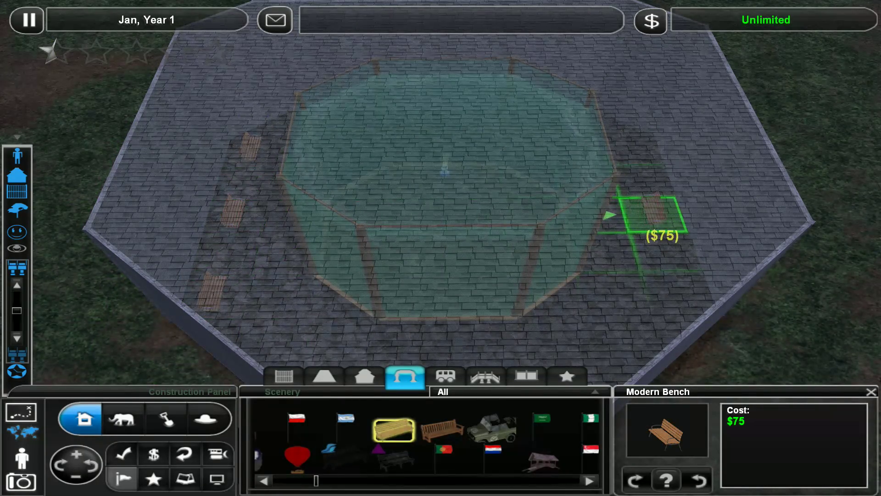
pyautogui.click(614, 203)
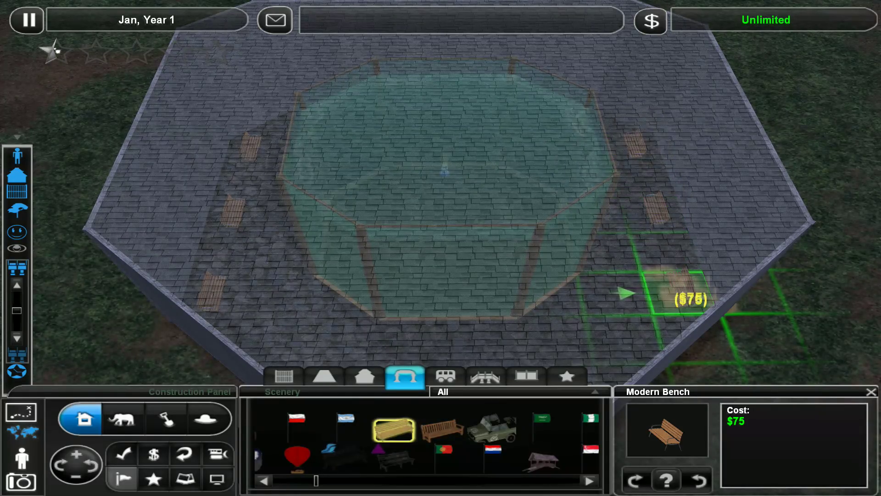
pyautogui.moveTo(626, 294); pyautogui.dragTo(581, 260)
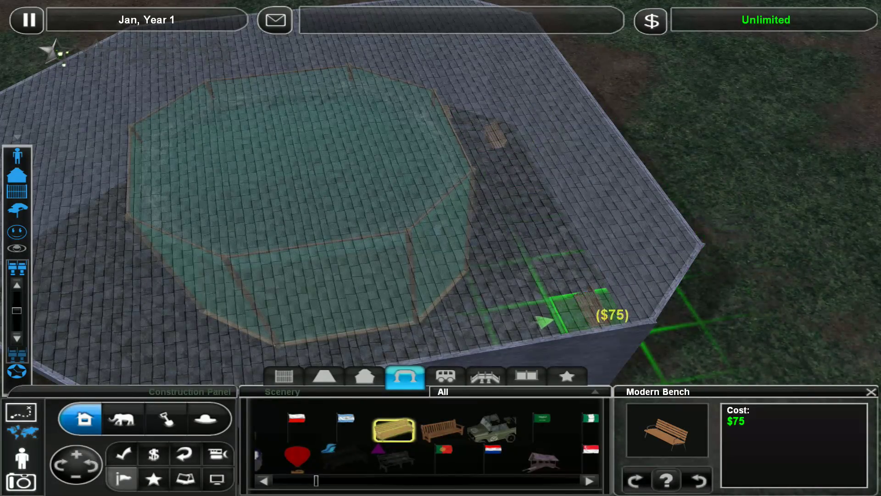
pyautogui.click(523, 235)
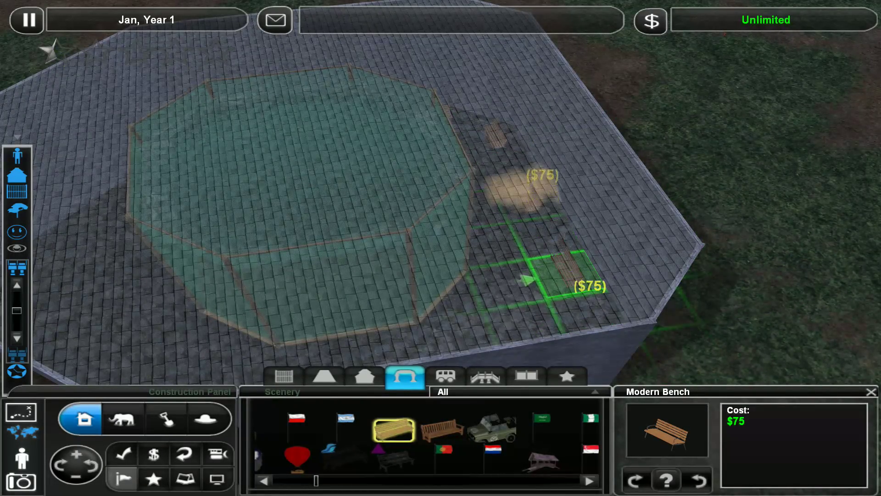
pyautogui.moveTo(578, 289); pyautogui.dragTo(482, 276)
pyautogui.moveTo(589, 286); pyautogui.dragTo(608, 298)
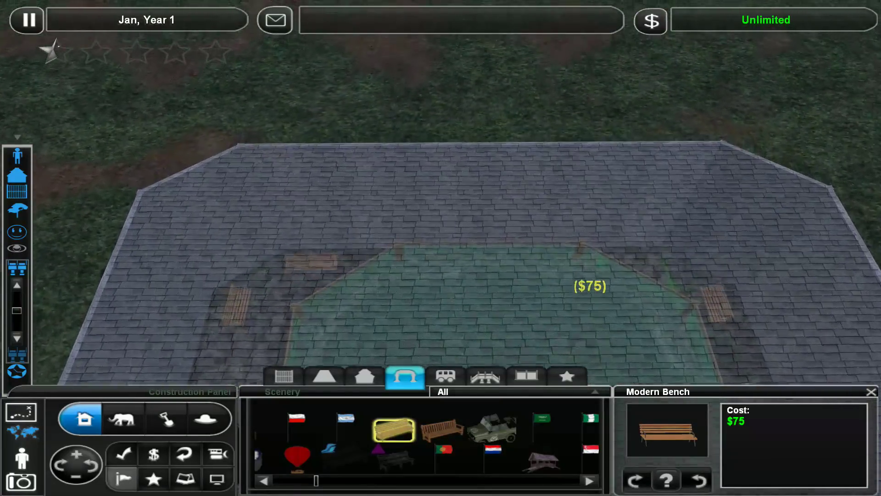
pyautogui.moveTo(671, 365); pyautogui.dragTo(510, 324)
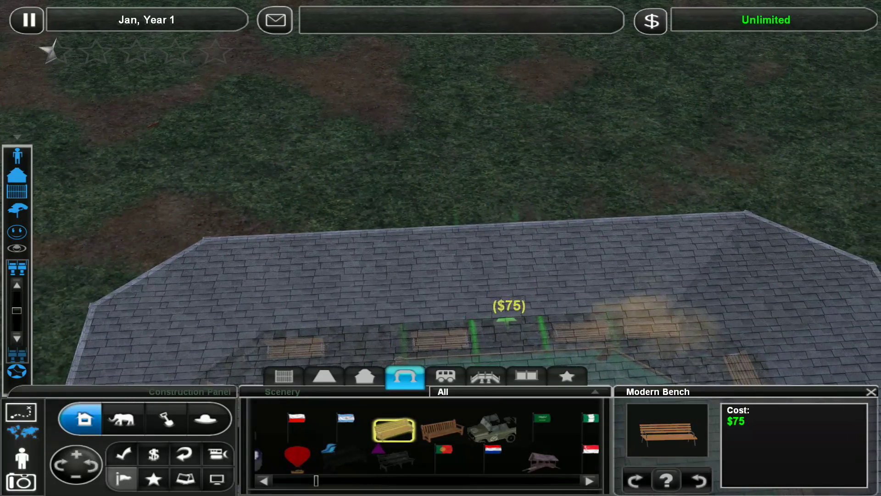
pyautogui.click(510, 330)
pyautogui.press('Delete')
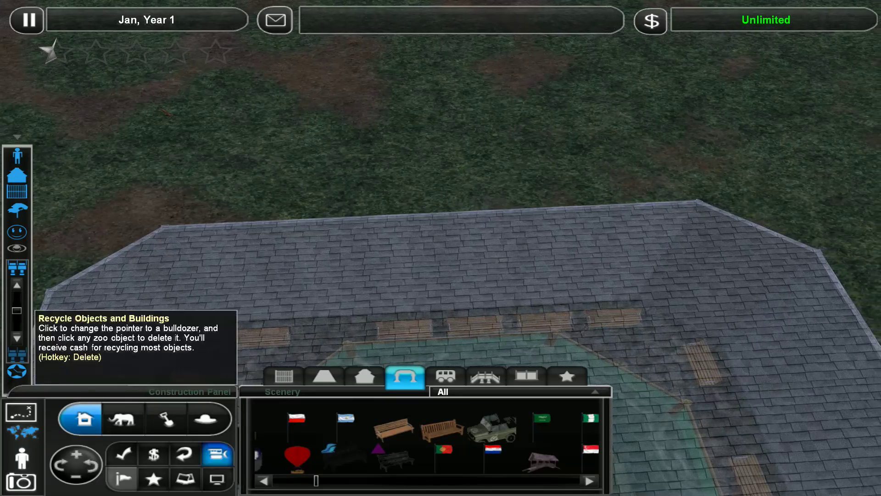
pyautogui.scroll(-5, 441, 276)
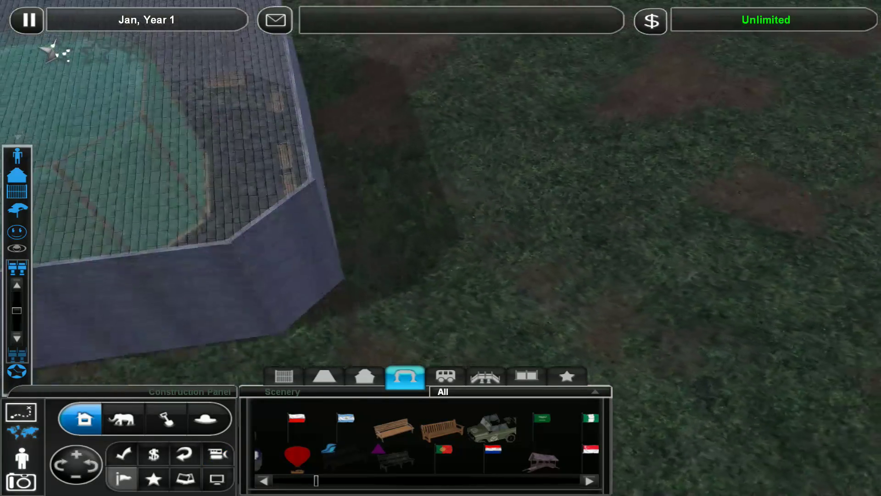
pyautogui.moveTo(441, 248); pyautogui.dragTo(620, 248)
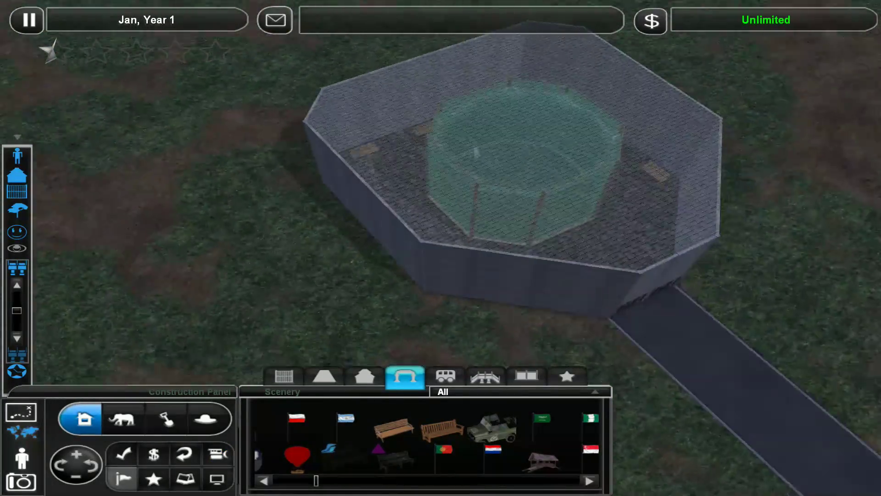
pyautogui.scroll(3, 427, 442)
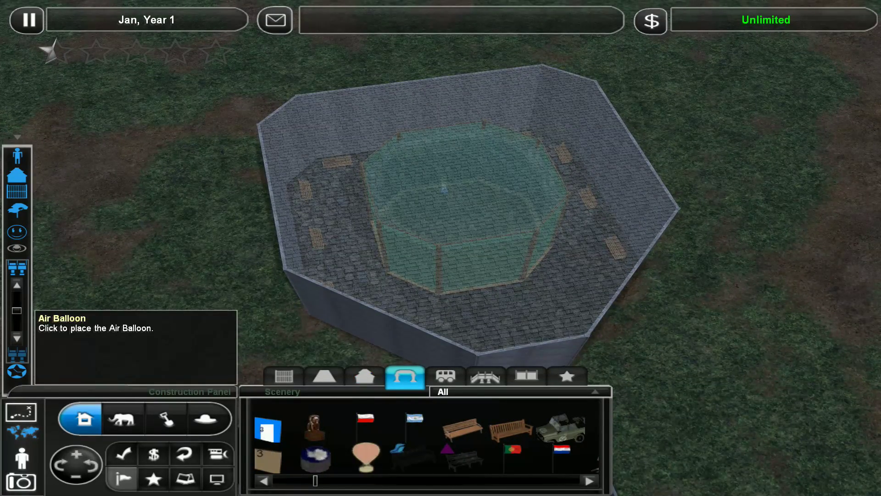
pyautogui.scroll(3, 427, 440)
pyautogui.scroll(3, 427, 441)
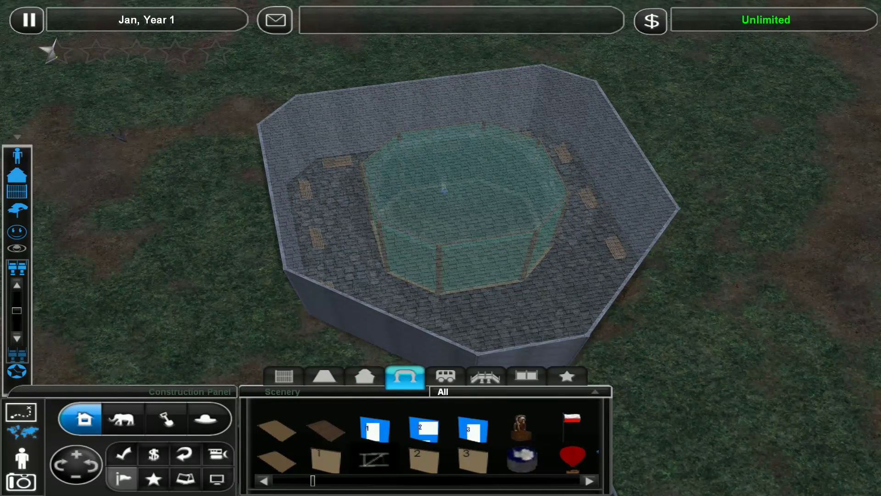
pyautogui.scroll(3, 427, 441)
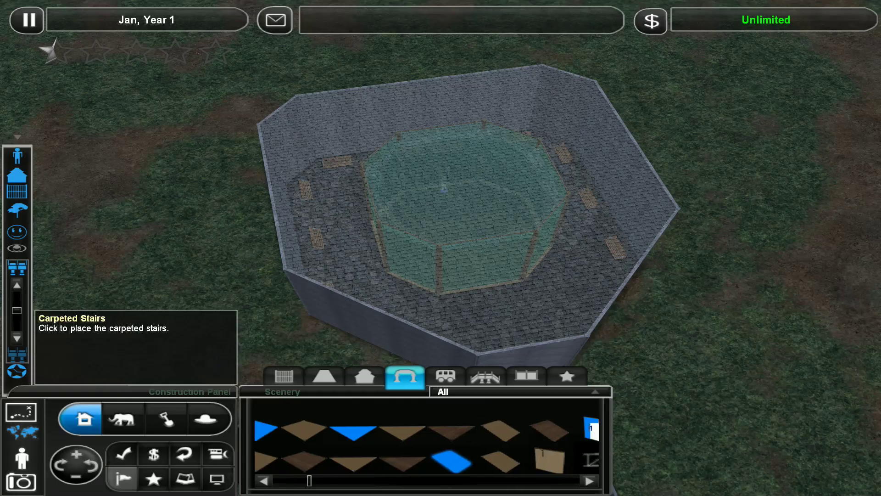
pyautogui.scroll(3, 427, 441)
pyautogui.scroll(3, 427, 441)
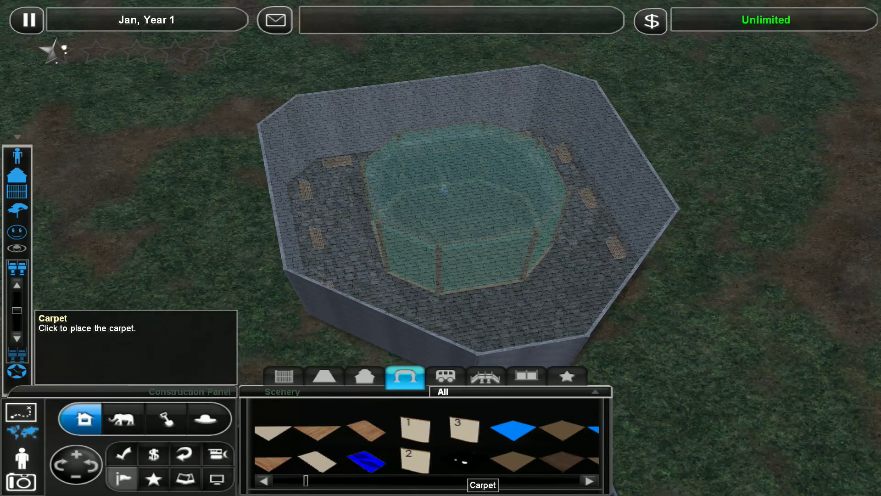
pyautogui.click(461, 460)
pyautogui.scroll(4, 441, 207)
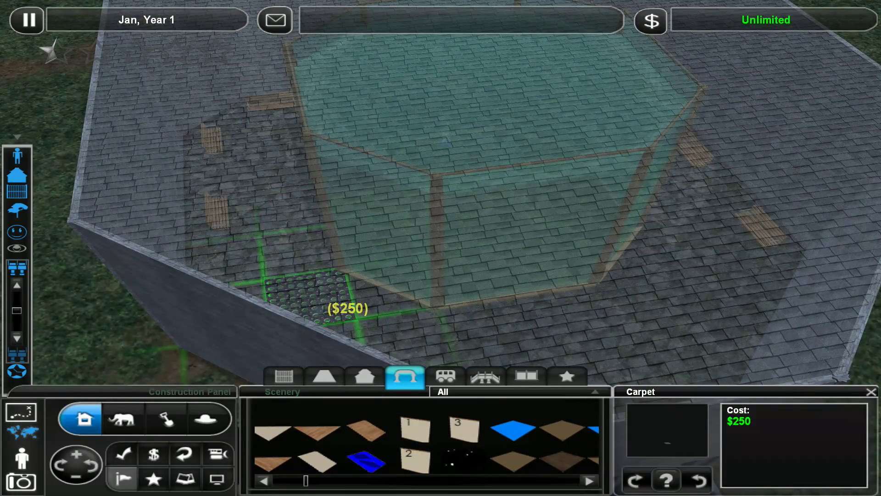
pyautogui.rightClick(441, 276)
pyautogui.scroll(5, 428, 444)
pyautogui.scroll(3, 427, 444)
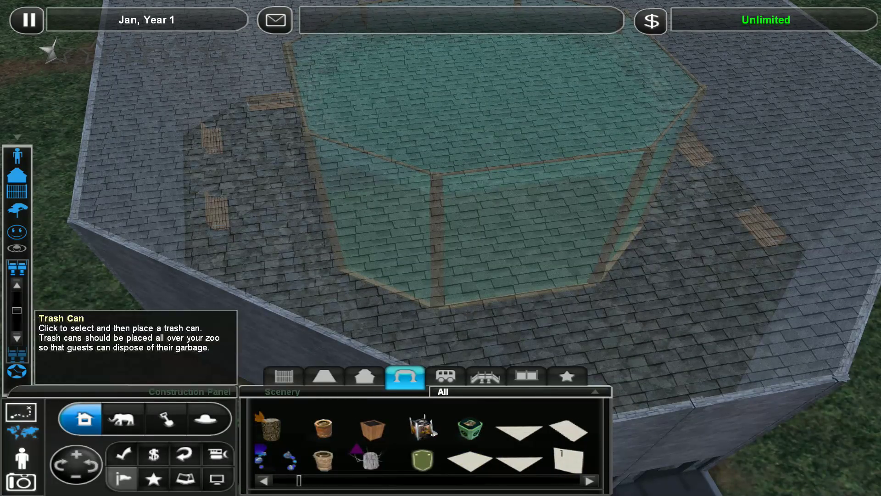
pyautogui.scroll(3, 427, 445)
pyautogui.scroll(3, 428, 445)
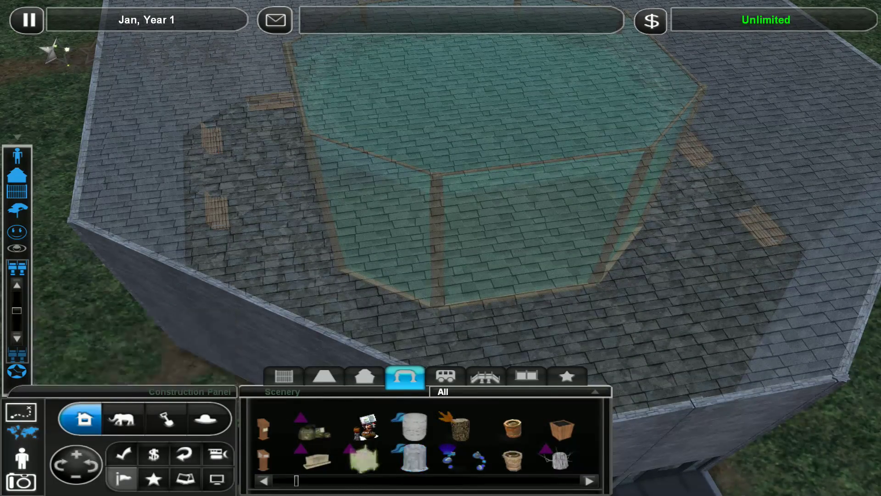
pyautogui.scroll(3, 427, 444)
pyautogui.scroll(3, 426, 445)
pyautogui.scroll(-3, 441, 207)
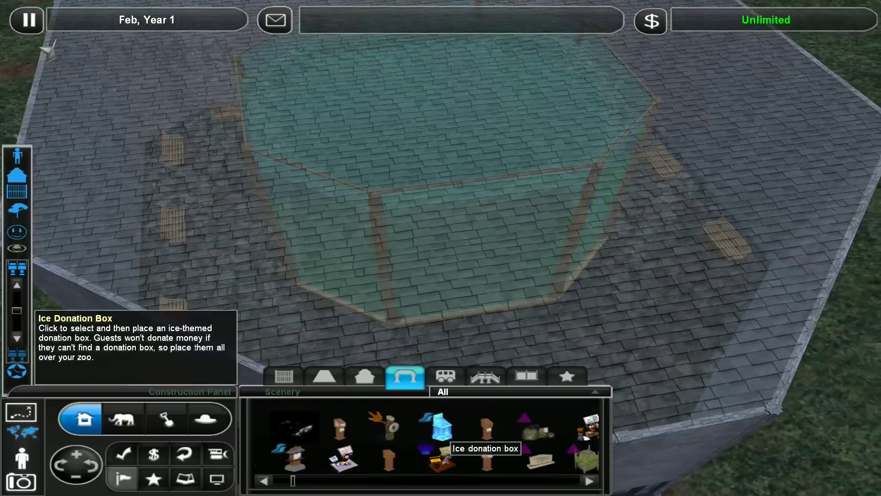
pyautogui.scroll(-3, 441, 207)
# Step: Place two Wooden Donation Boxes beside the tank and select the Revolving Door
pyautogui.click(490, 428)
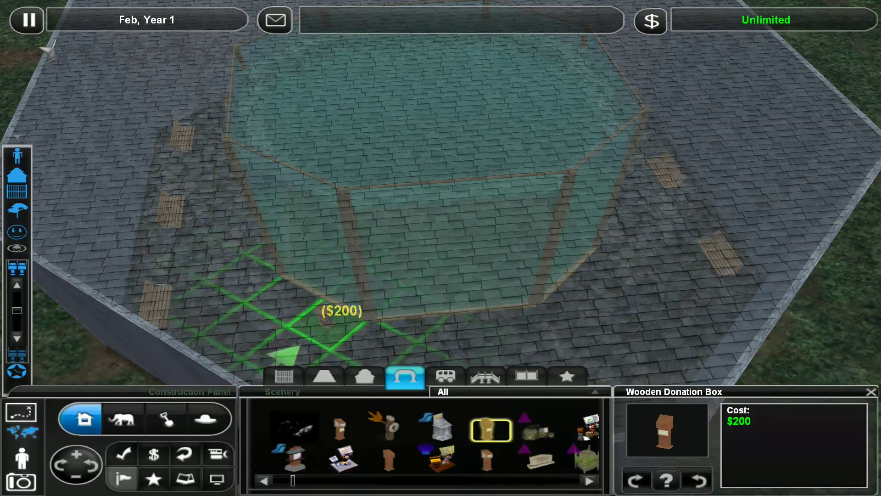
pyautogui.click(345, 324)
pyautogui.click(579, 304)
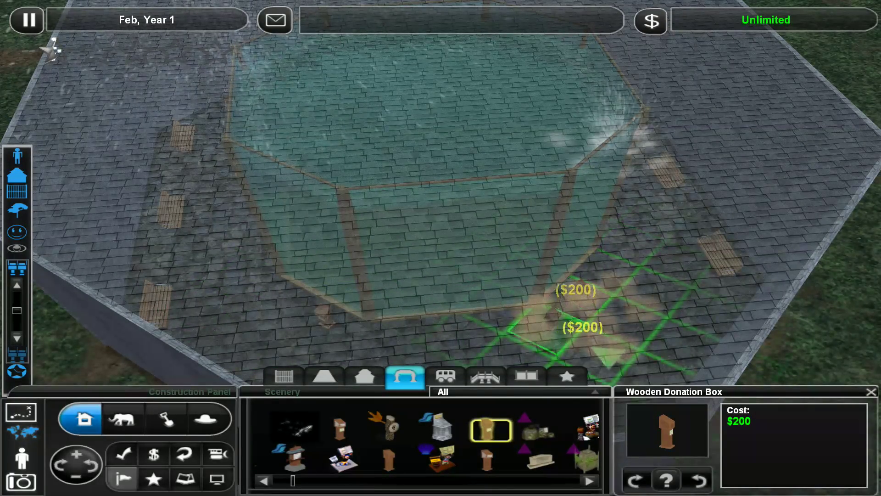
pyautogui.press('Escape')
pyautogui.scroll(3, 426, 440)
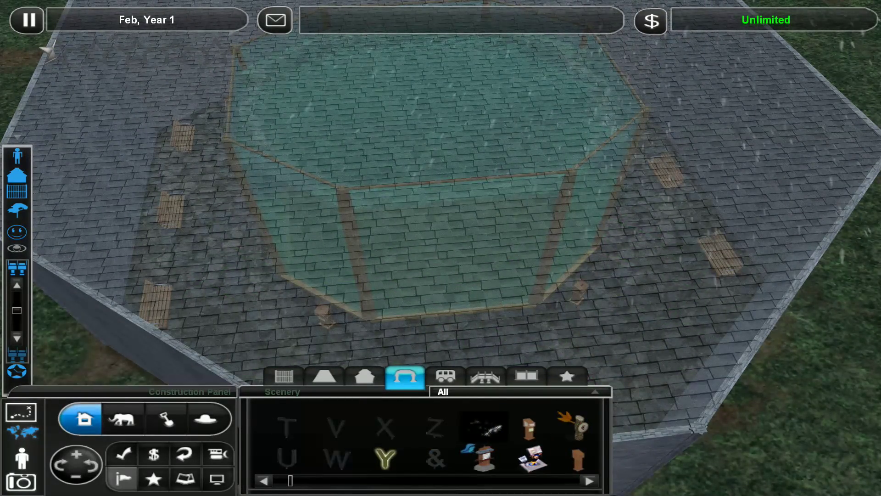
pyautogui.scroll(3, 402, 455)
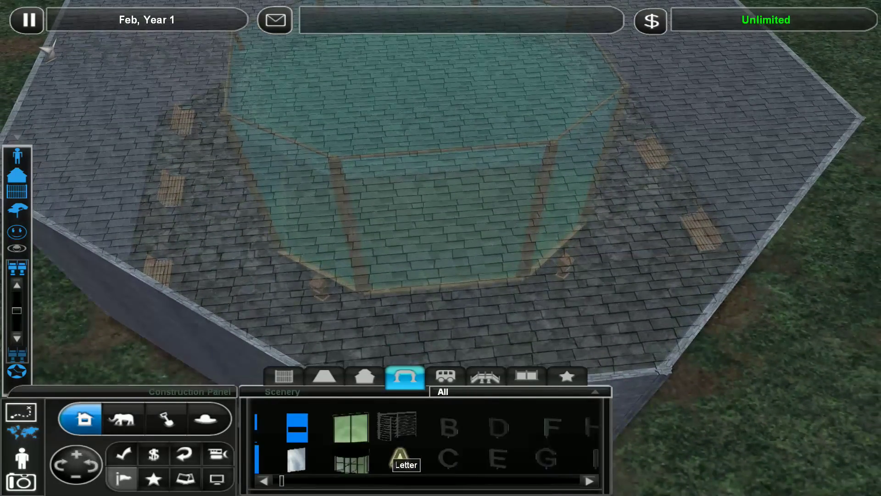
pyautogui.click(402, 431)
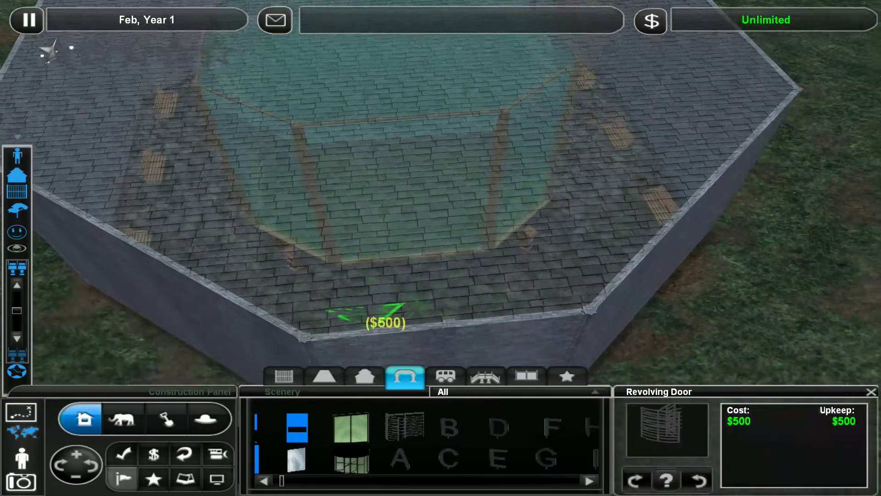
pyautogui.scroll(-3, 386, 314)
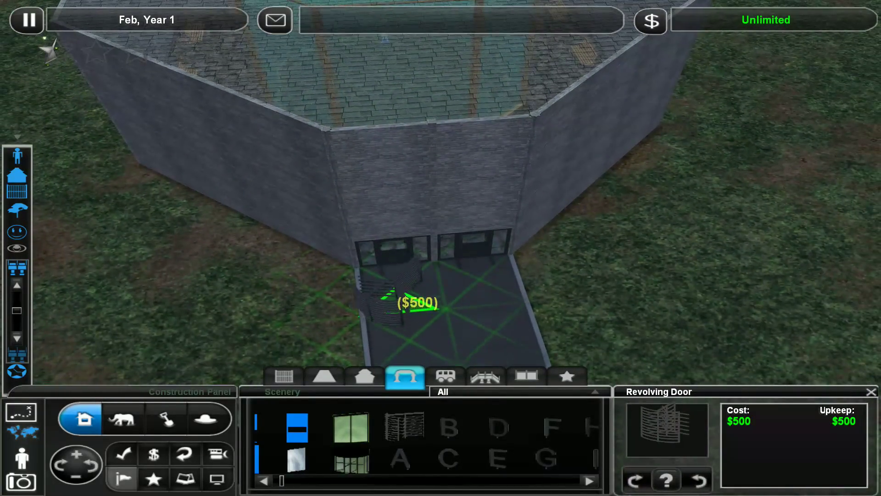
pyautogui.scroll(-5, 427, 441)
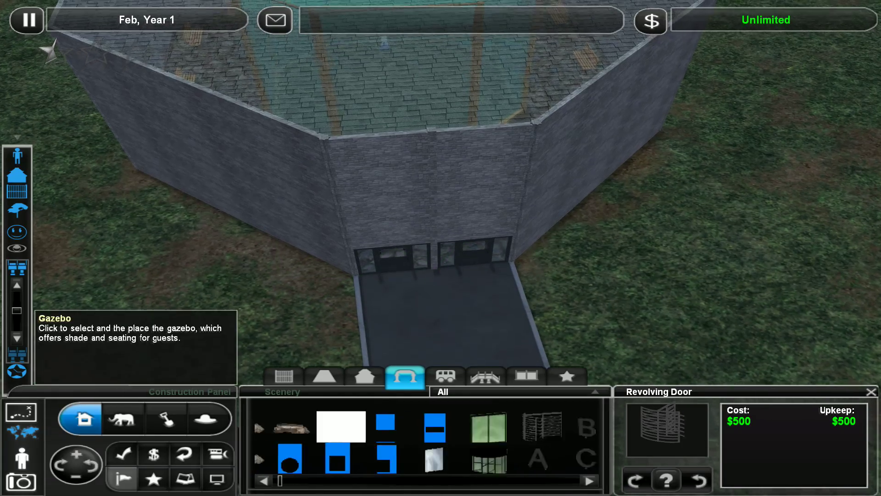
pyautogui.scroll(-5, 427, 441)
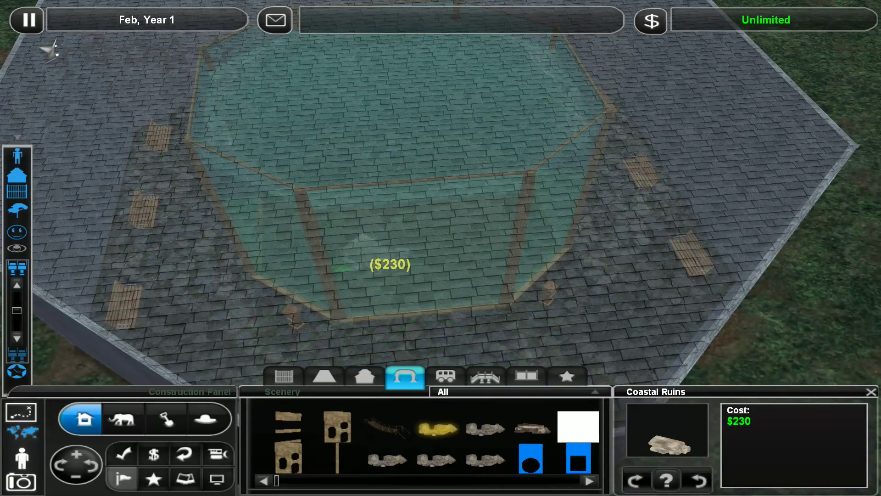
pyautogui.scroll(-5, 390, 293)
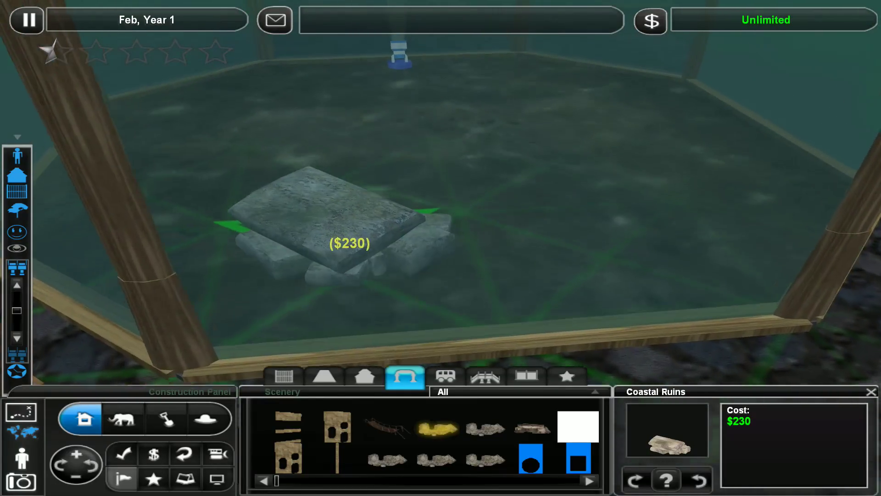
# Step: Place Coastal Ruins stone slabs on the tank floor and at the back right
pyautogui.click(296, 249)
pyautogui.click(486, 429)
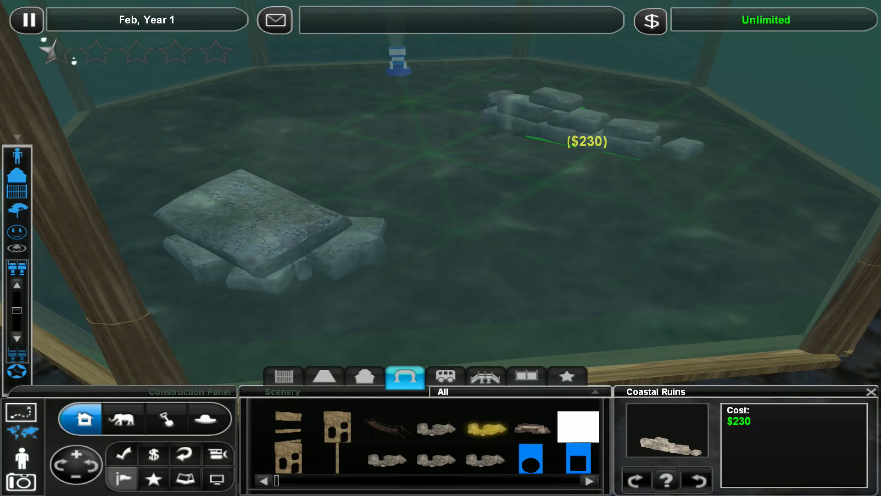
pyautogui.rightClick(551, 200)
pyautogui.click(534, 429)
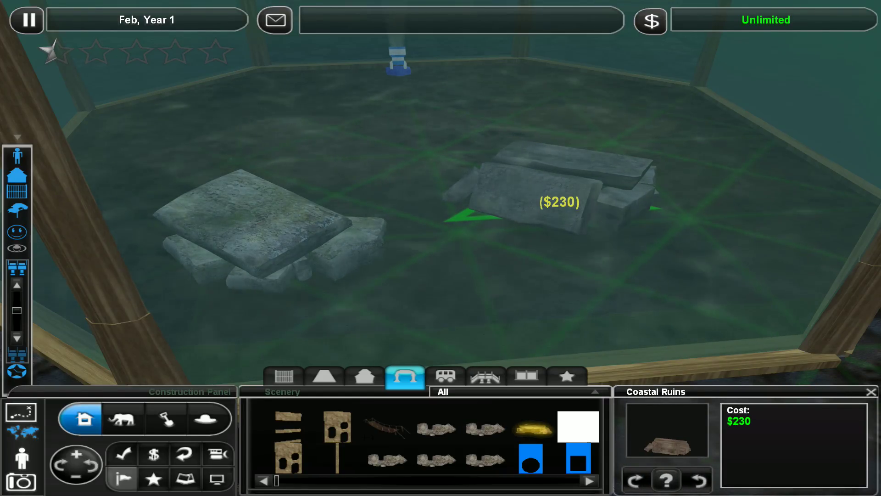
pyautogui.click(558, 200)
# Step: Add a ruin at the back-left corner, then rotate a small ruined wall piece
pyautogui.click(388, 458)
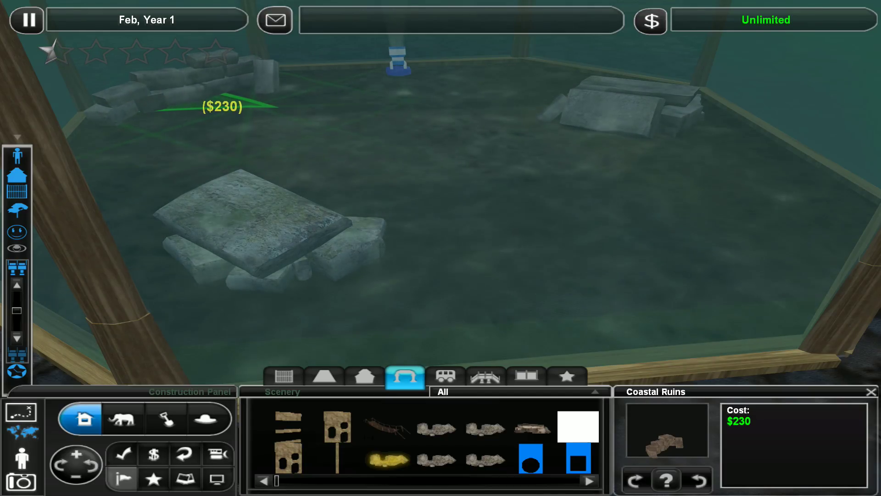
pyautogui.click(221, 92)
pyautogui.click(436, 458)
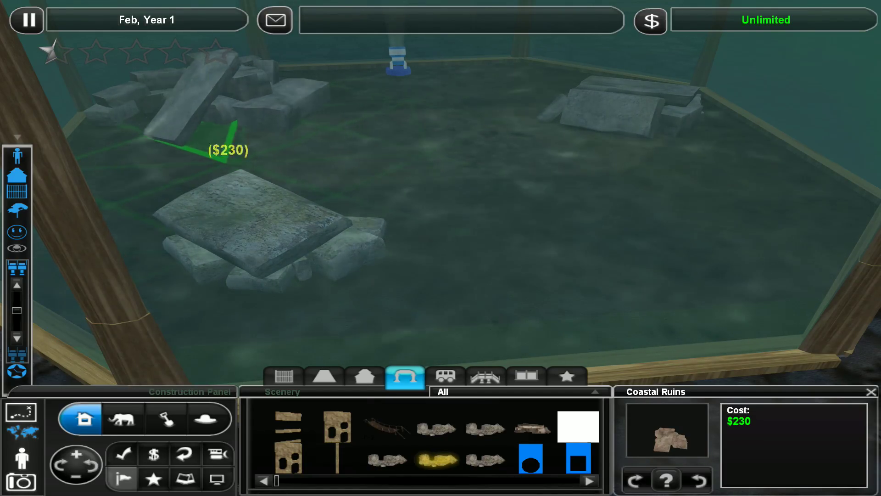
pyautogui.rightClick(675, 186)
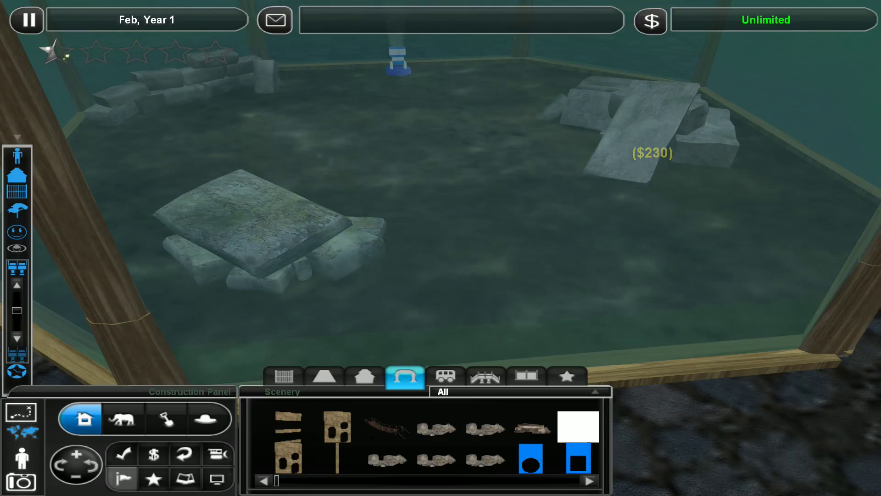
pyautogui.click(486, 458)
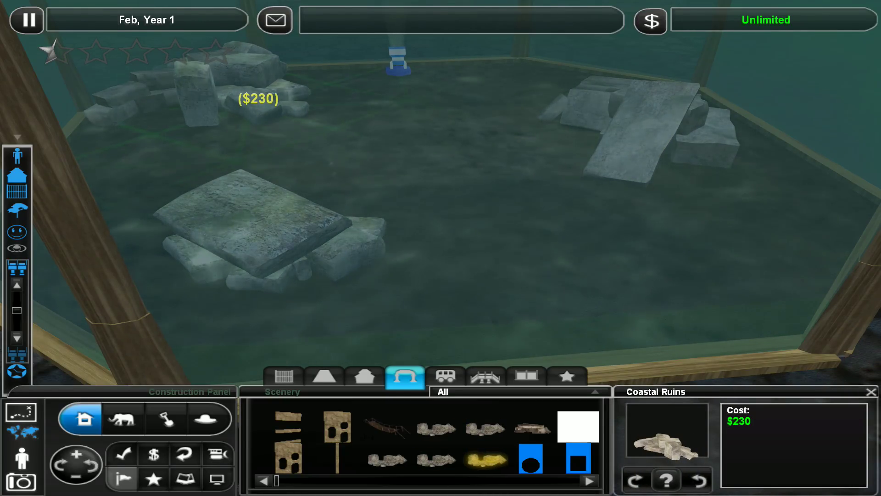
pyautogui.rightClick(486, 219)
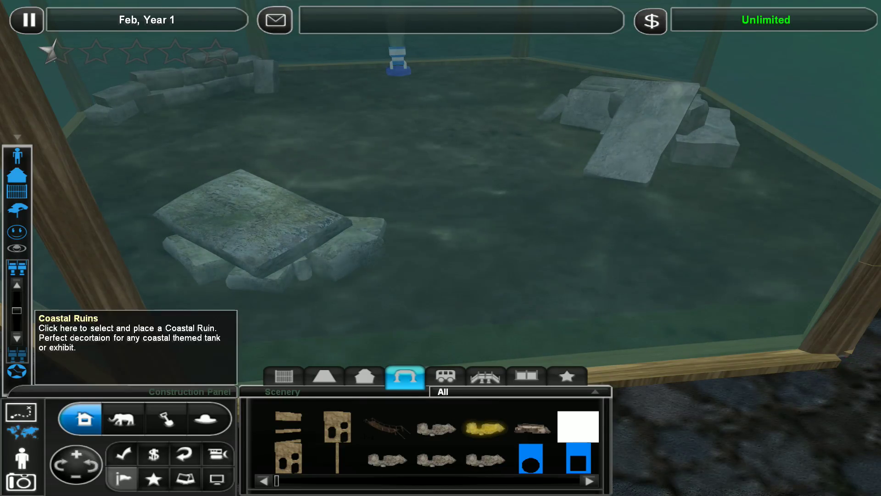
pyautogui.click(486, 428)
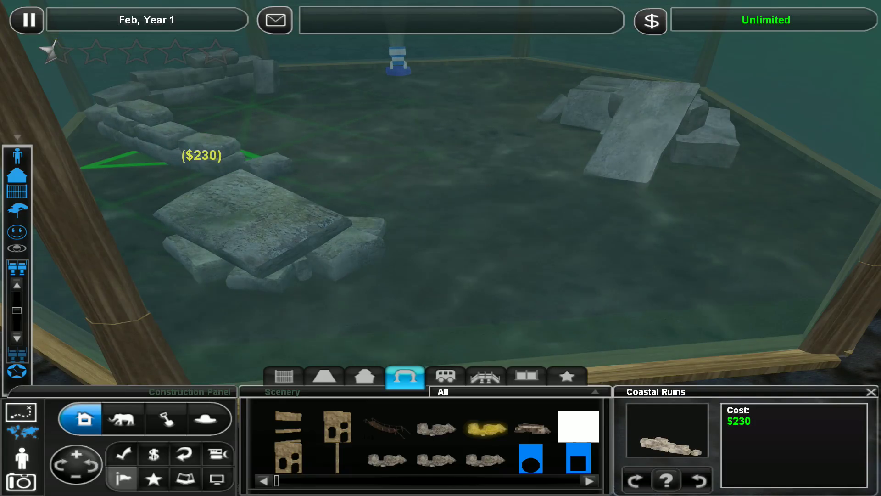
pyautogui.press('z')
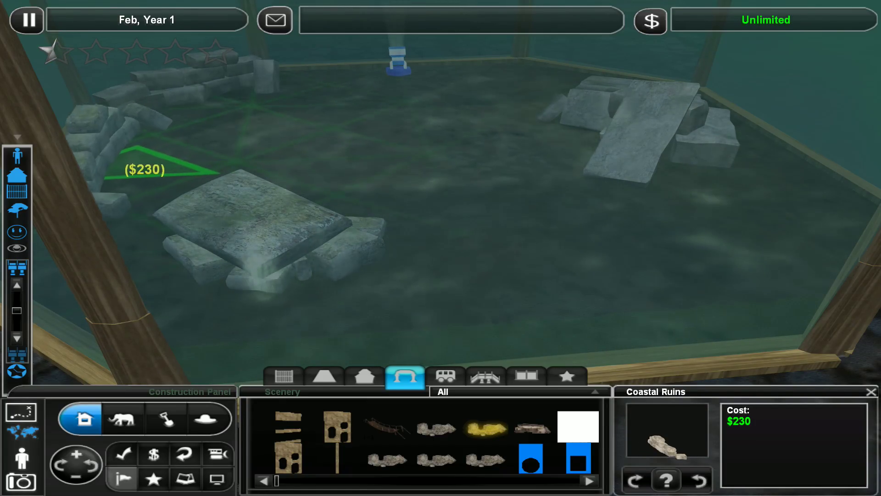
pyautogui.rightClick(221, 124)
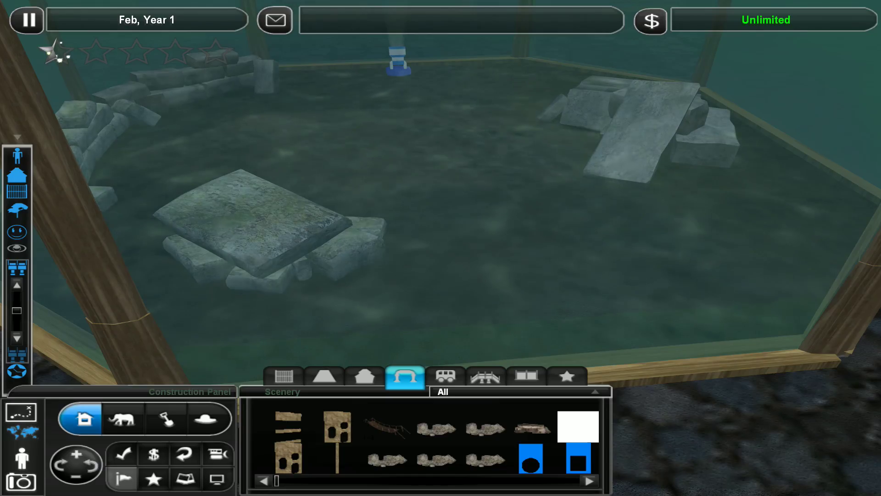
pyautogui.scroll(-3, 428, 441)
pyautogui.scroll(-2, 427, 441)
pyautogui.scroll(5, 428, 441)
pyautogui.scroll(3, 427, 441)
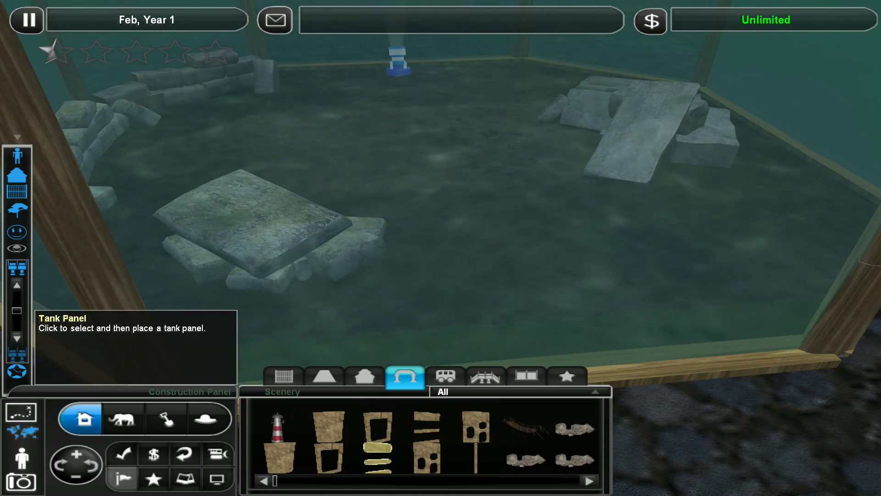
# Step: Place a lighthouse beside the entrance path and pick Jeep Wrangler props for its left side
pyautogui.click(275, 440)
pyautogui.scroll(-5, 372, 275)
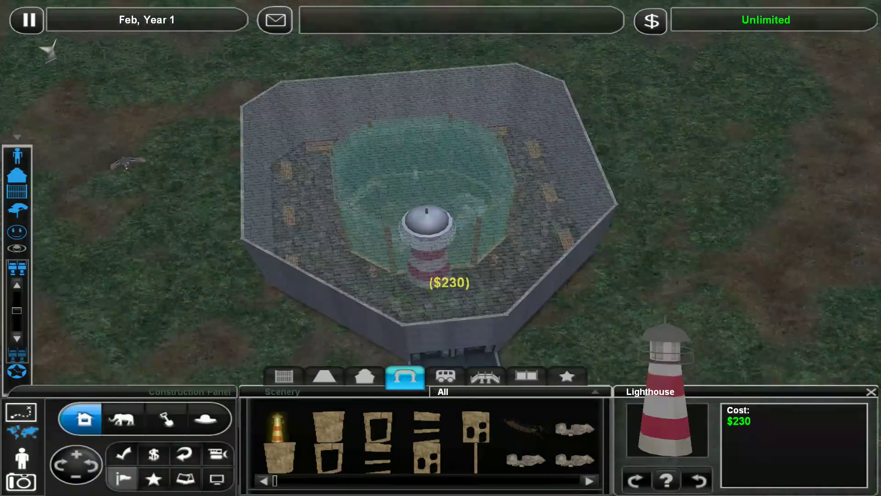
pyautogui.scroll(-2, 441, 262)
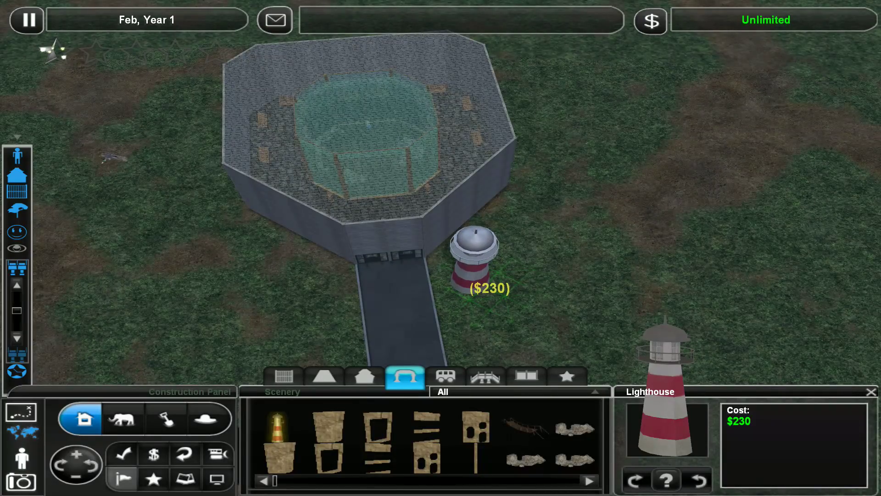
pyautogui.click(475, 262)
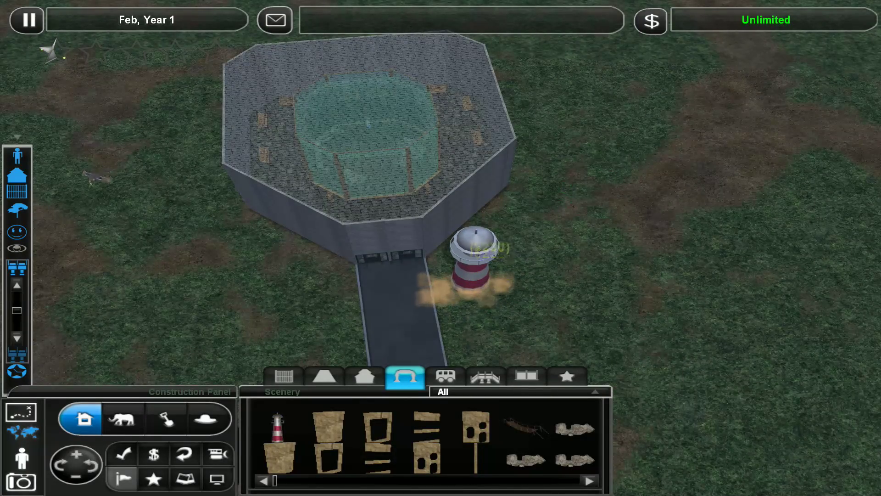
pyautogui.moveTo(482, 275); pyautogui.dragTo(517, 345)
pyautogui.scroll(-3, 428, 441)
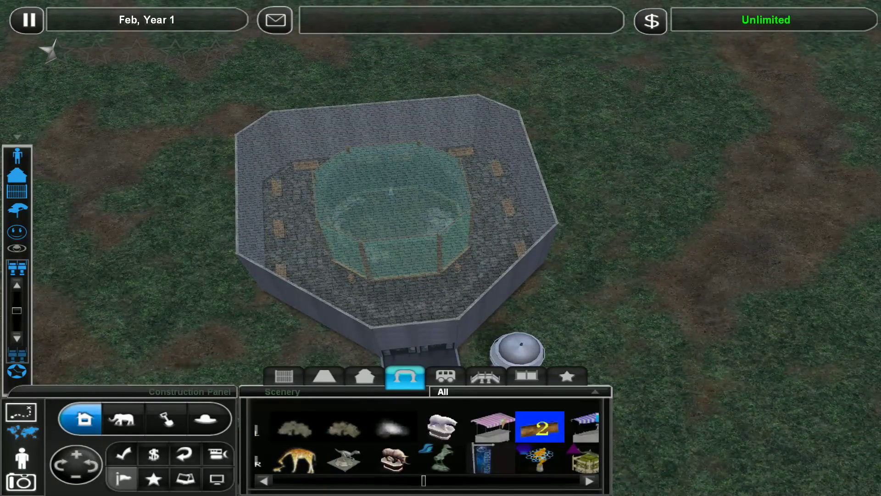
pyautogui.scroll(-2, 427, 440)
pyautogui.scroll(-2, 427, 441)
pyautogui.scroll(-2, 427, 441)
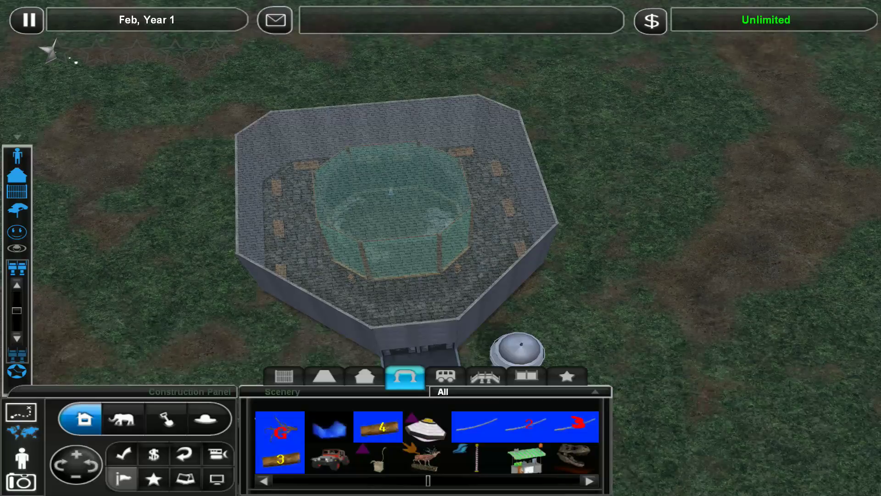
pyautogui.click(329, 458)
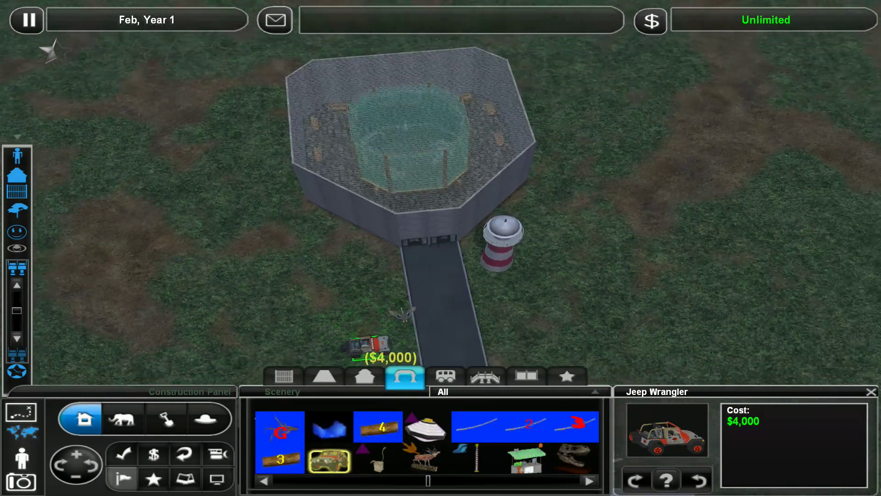
pyautogui.press('Down')
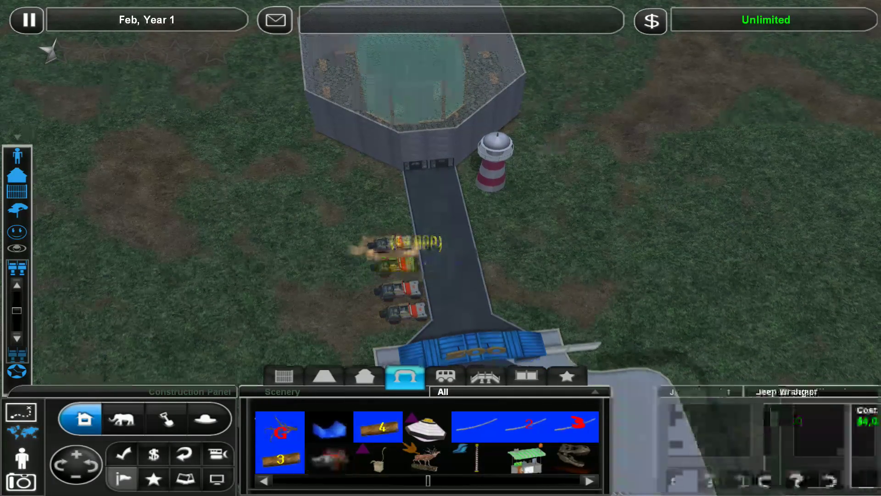
pyautogui.scroll(-4, 441, 248)
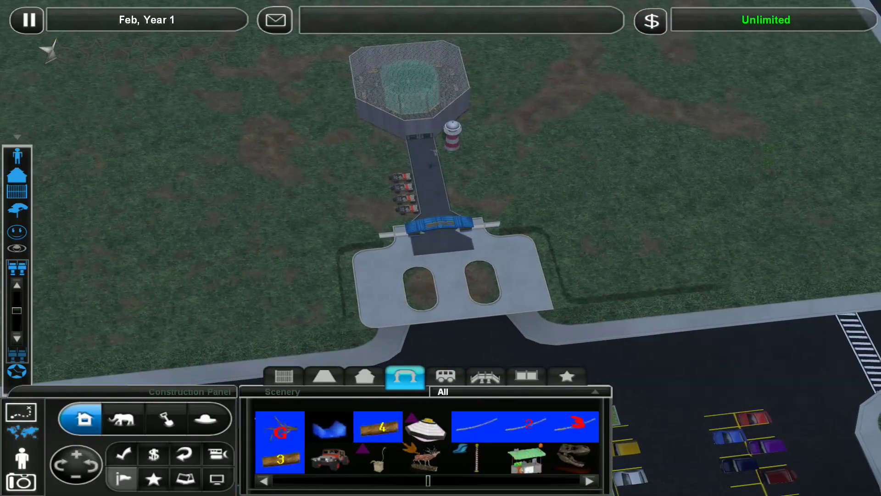
pyautogui.scroll(4, 441, 248)
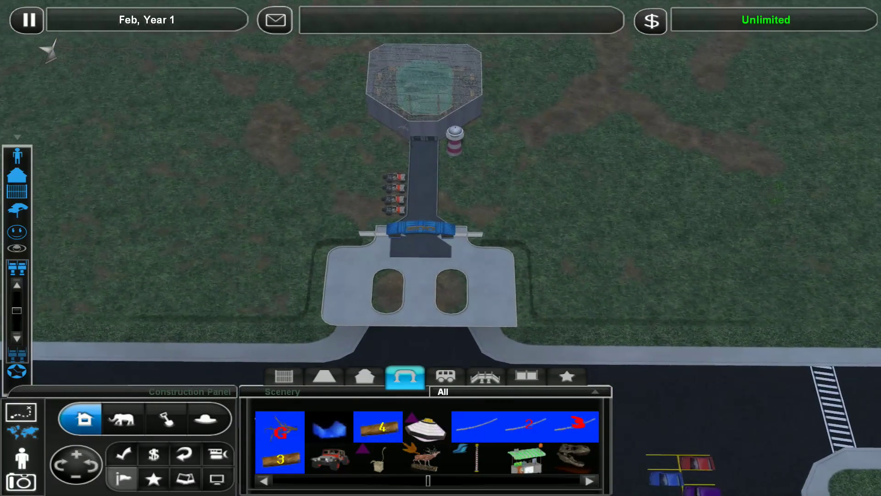
pyautogui.scroll(5, 441, 207)
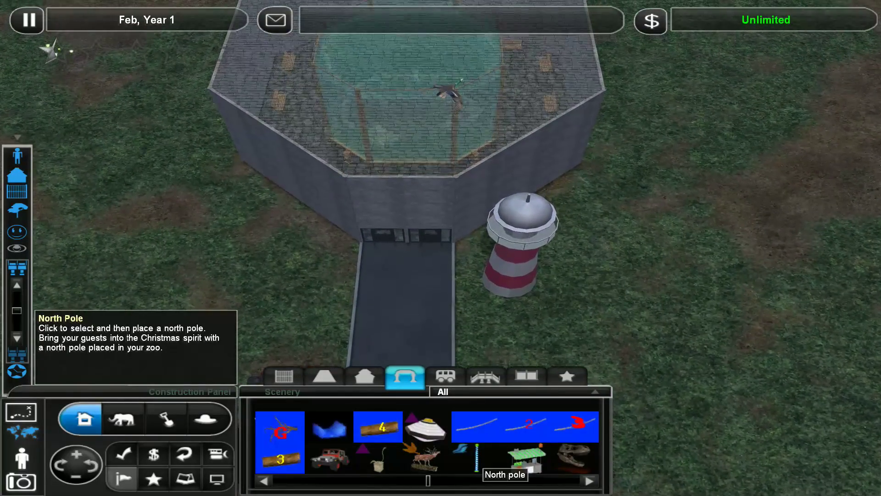
pyautogui.scroll(-3, 427, 440)
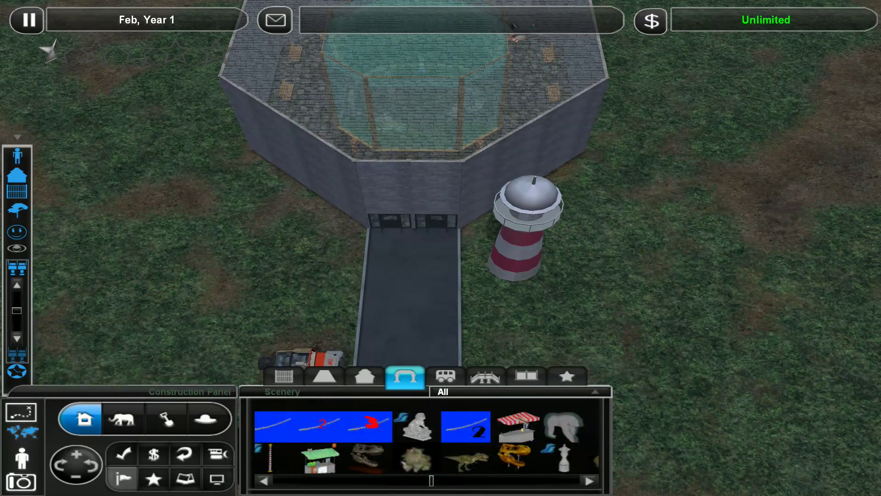
# Step: Try the garden statue, T. rex skull, rock inserts, Darkness and dinosaur nest without placing any
pyautogui.click(331, 425)
pyautogui.scroll(5, 413, 227)
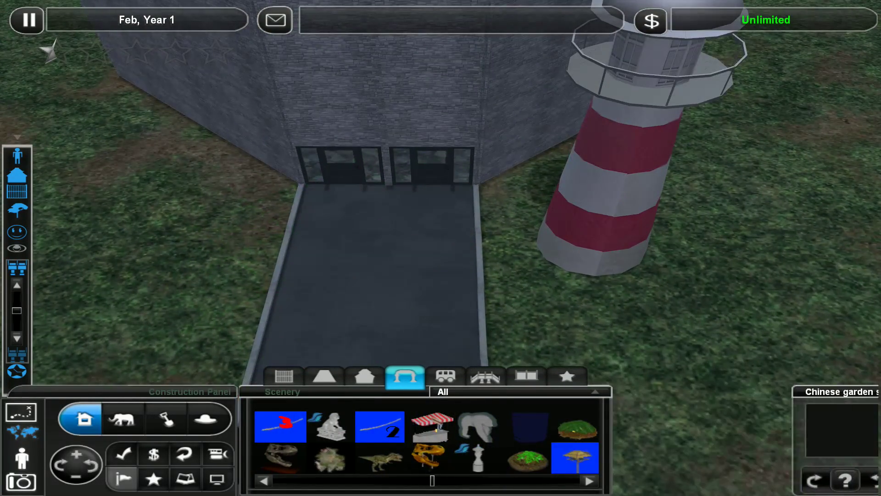
pyautogui.scroll(-2, 427, 441)
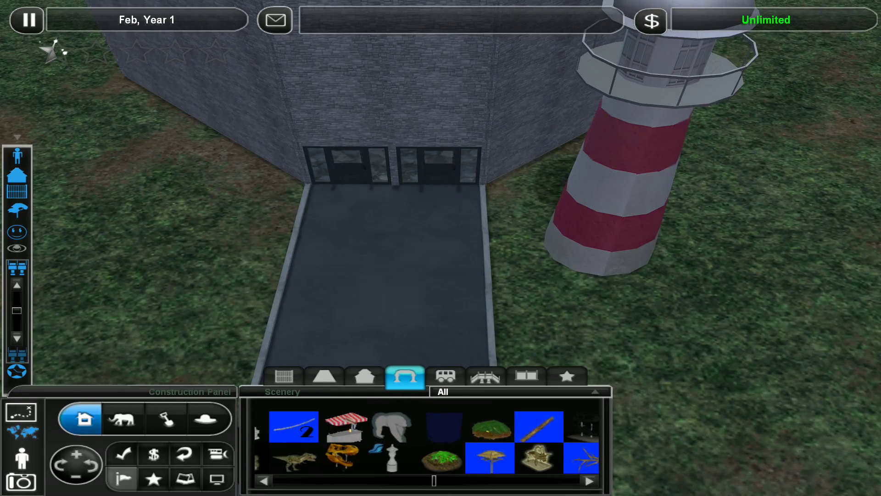
pyautogui.scroll(-3, 427, 441)
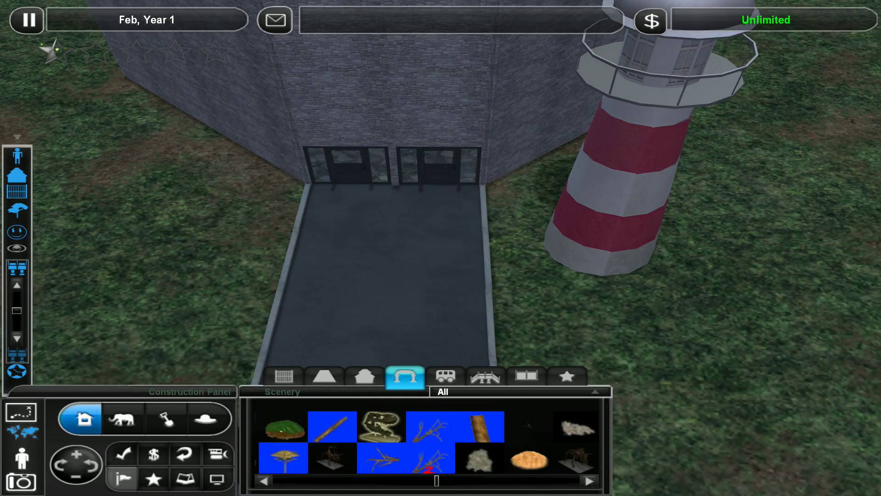
pyautogui.click(381, 427)
pyautogui.scroll(5, 414, 228)
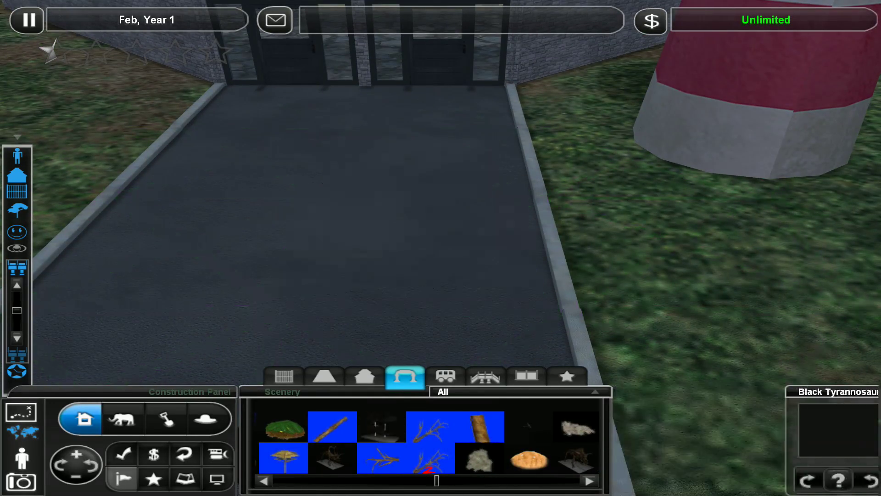
pyautogui.scroll(-5, 413, 228)
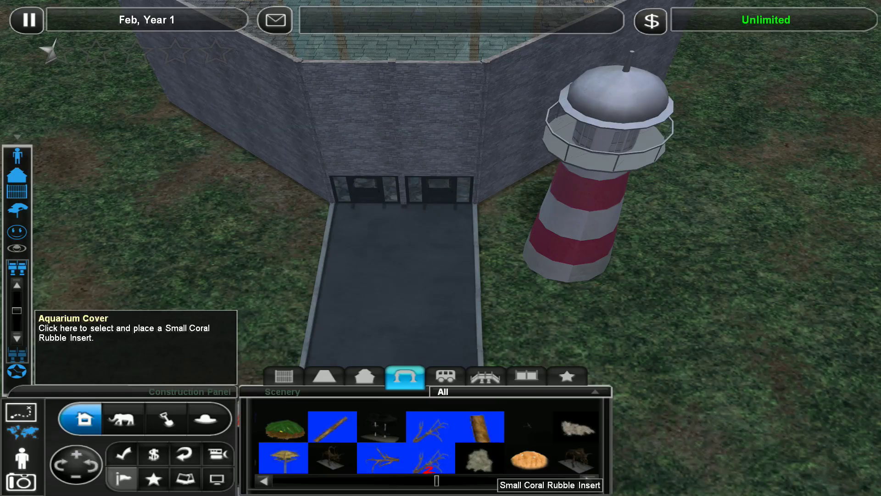
pyautogui.scroll(-3, 427, 441)
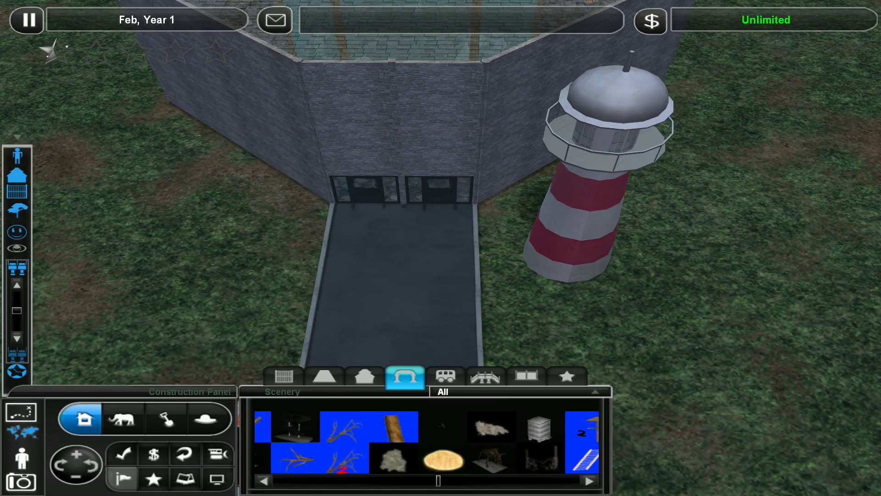
pyautogui.click(490, 427)
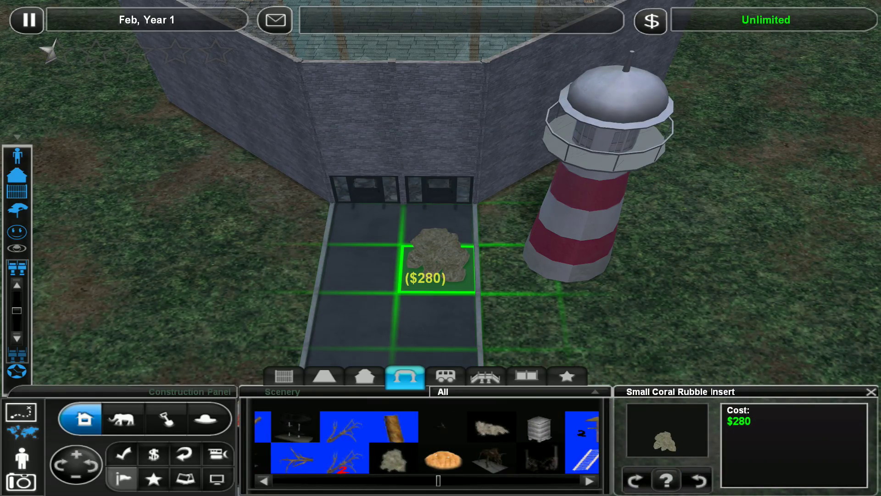
pyautogui.click(541, 458)
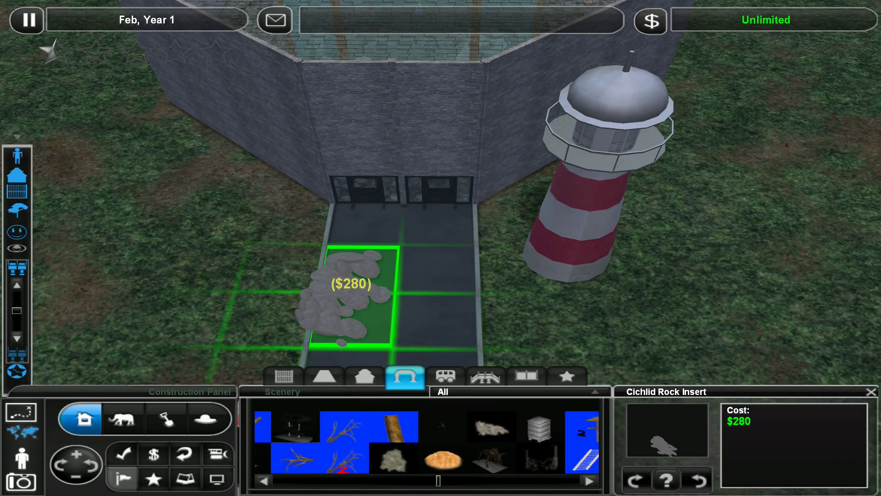
pyautogui.scroll(8, 413, 206)
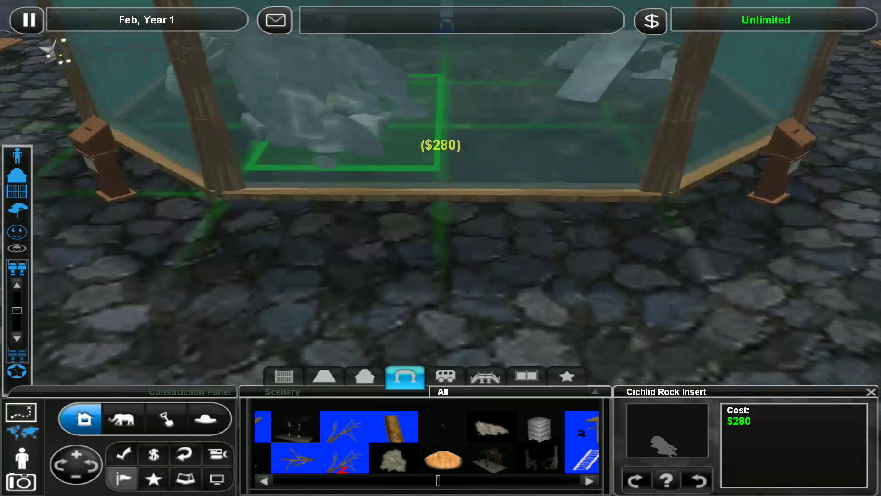
pyautogui.scroll(5, 441, 207)
pyautogui.rightClick(441, 207)
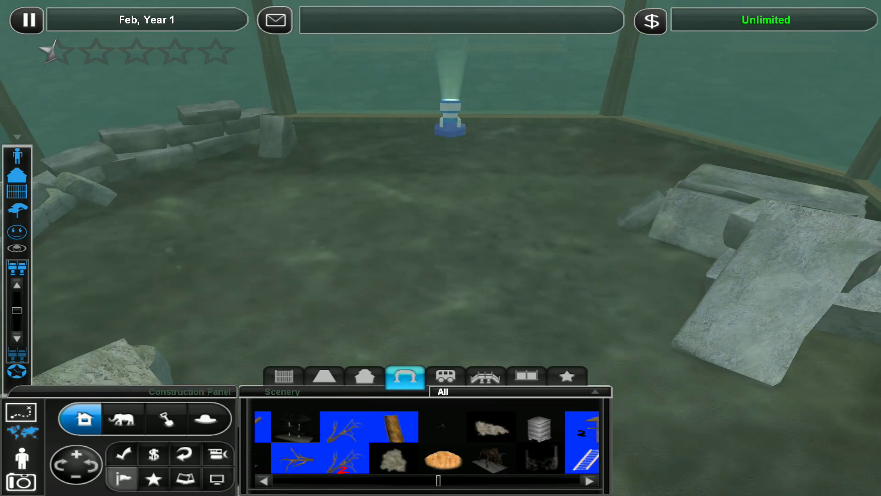
pyautogui.scroll(3, 427, 441)
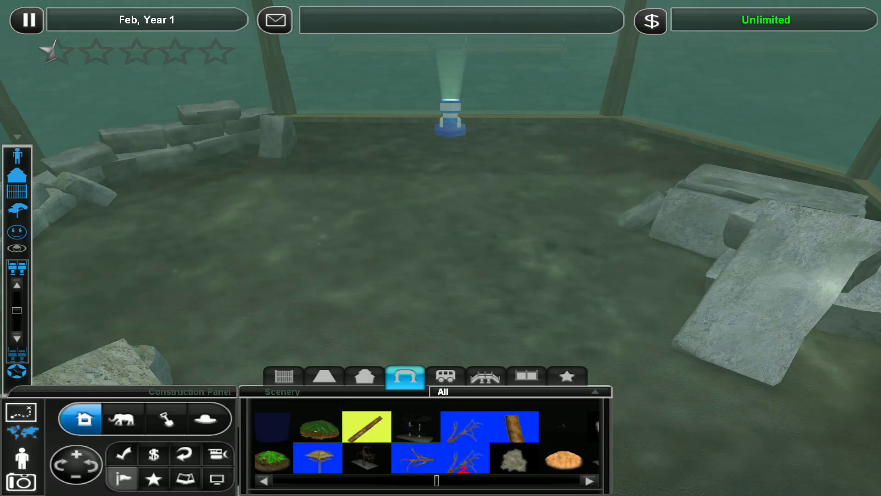
pyautogui.scroll(2, 427, 441)
pyautogui.click(341, 428)
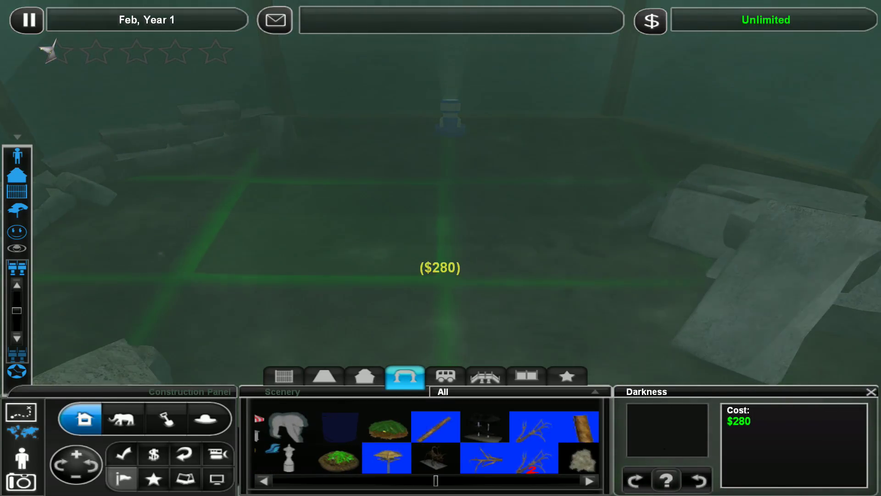
pyautogui.rightClick(441, 241)
pyautogui.scroll(-3, 428, 441)
pyautogui.click(444, 458)
pyautogui.rightClick(440, 275)
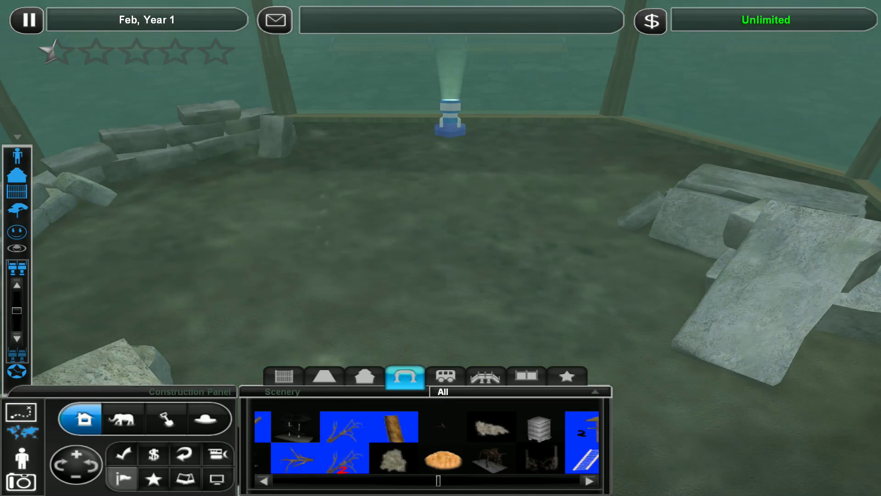
pyautogui.scroll(-3, 427, 441)
# Step: Pass over the root insert, whale skeleton and treasure chest, and place a mineral deposit
pyautogui.click(487, 460)
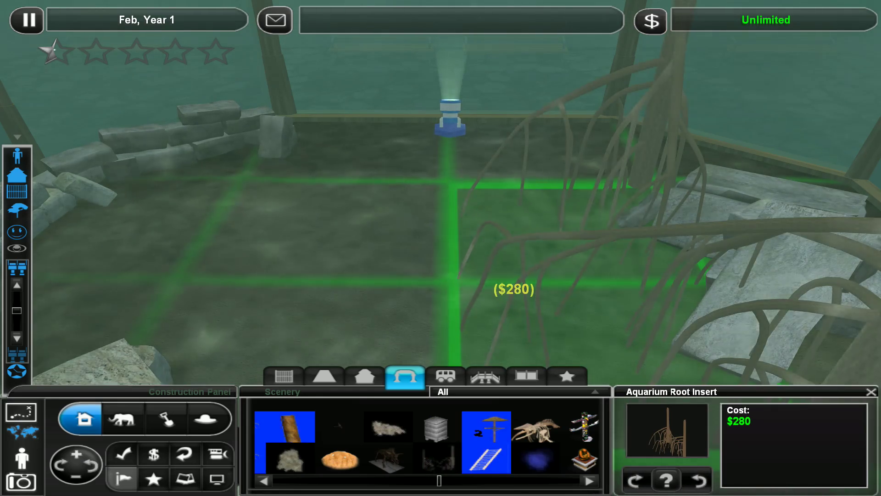
pyautogui.scroll(5, 441, 241)
pyautogui.scroll(-5, 441, 241)
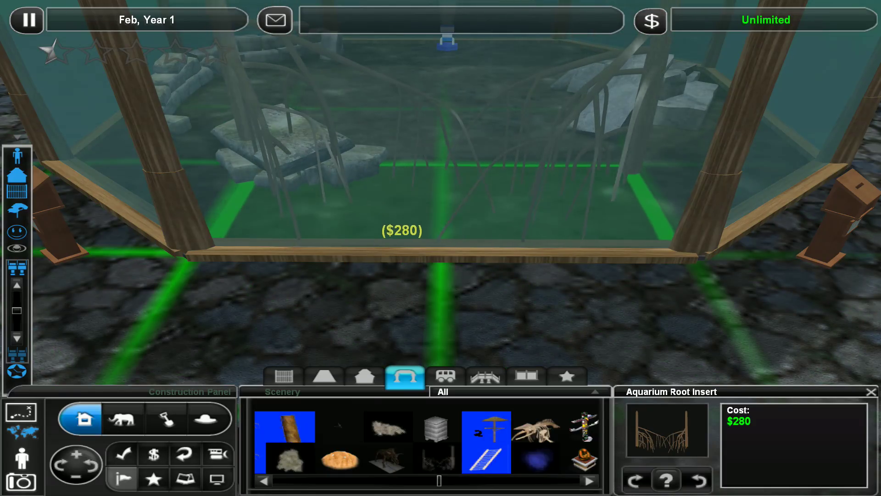
pyautogui.scroll(3, 441, 241)
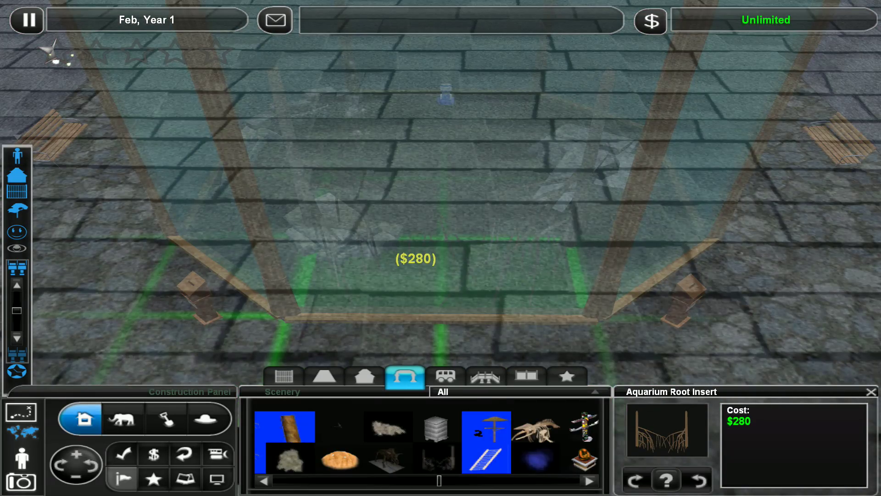
pyautogui.scroll(-3, 441, 242)
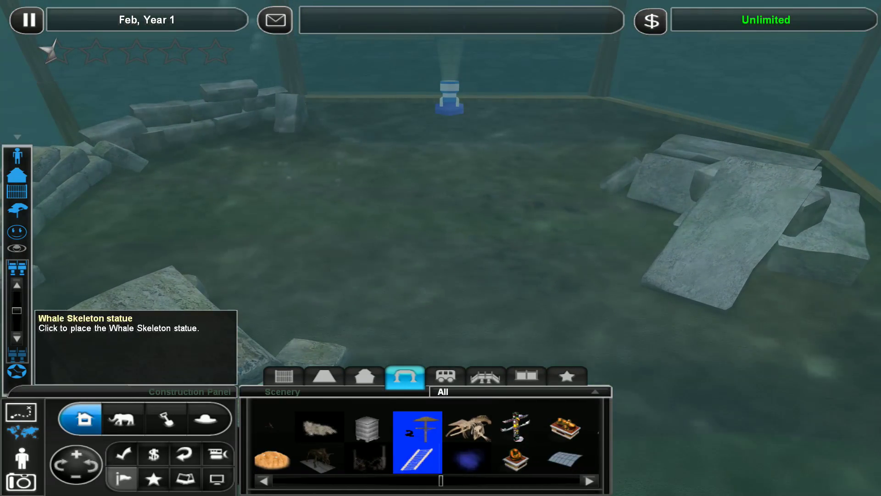
pyautogui.click(537, 429)
pyautogui.rightClick(440, 241)
pyautogui.scroll(-3, 427, 441)
pyautogui.scroll(-3, 427, 440)
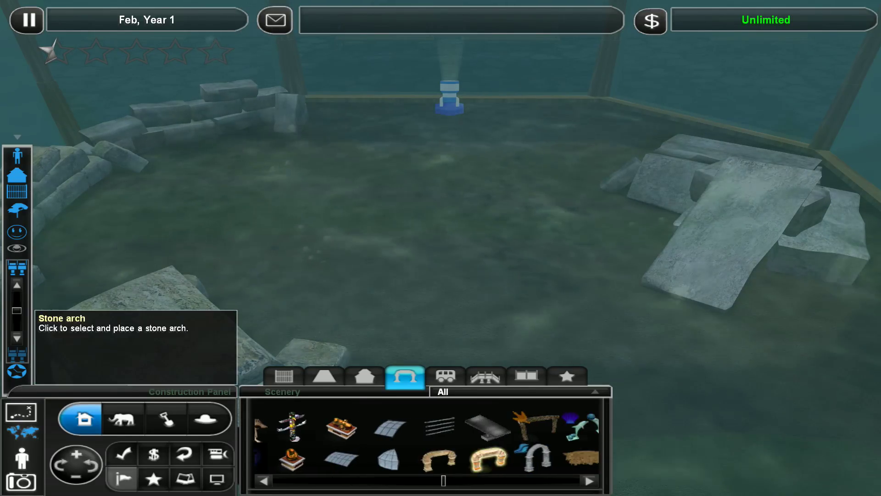
pyautogui.scroll(-3, 427, 441)
pyautogui.scroll(-3, 427, 441)
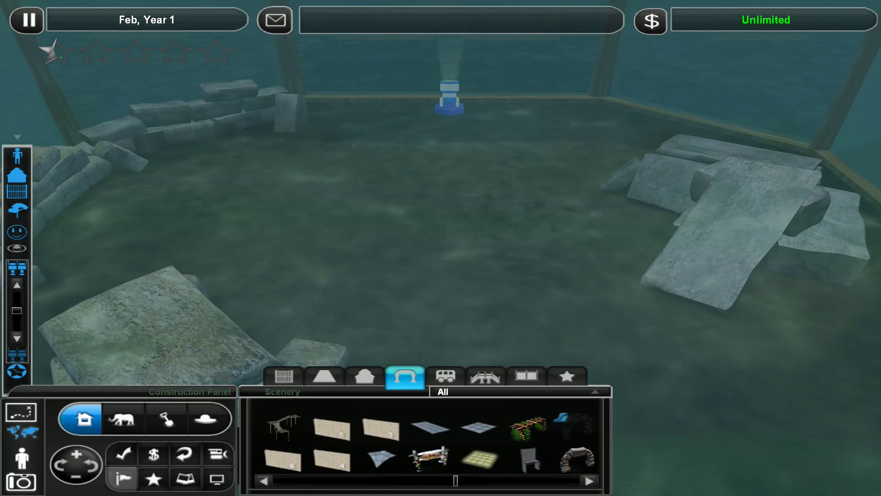
pyautogui.scroll(-3, 427, 441)
pyautogui.scroll(-3, 427, 440)
pyautogui.scroll(-3, 427, 442)
pyautogui.scroll(-3, 427, 440)
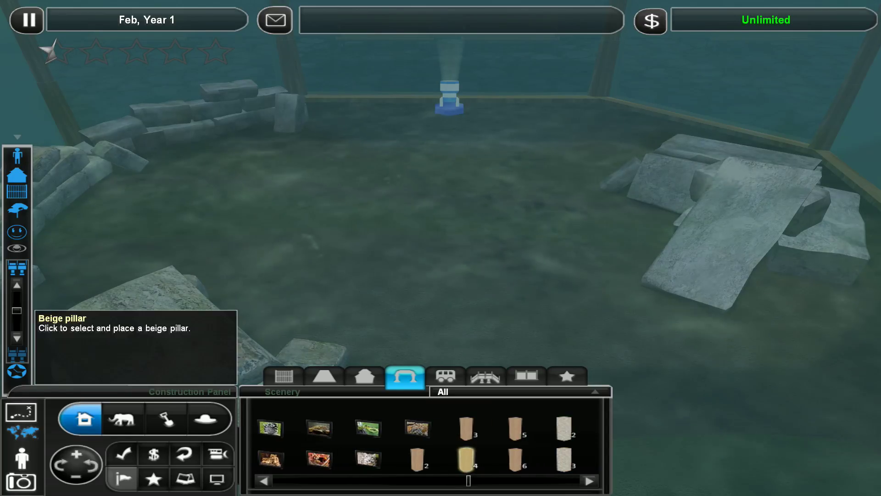
pyautogui.scroll(-3, 469, 460)
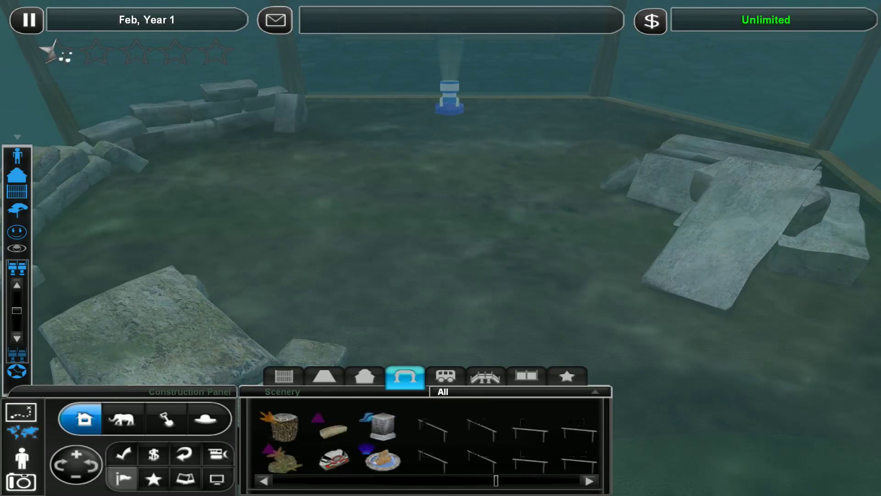
pyautogui.scroll(-3, 428, 440)
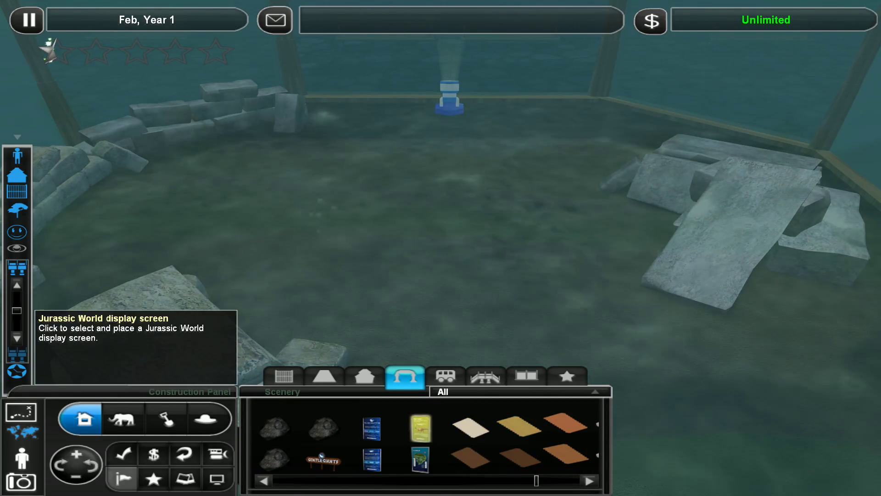
pyautogui.scroll(-3, 421, 457)
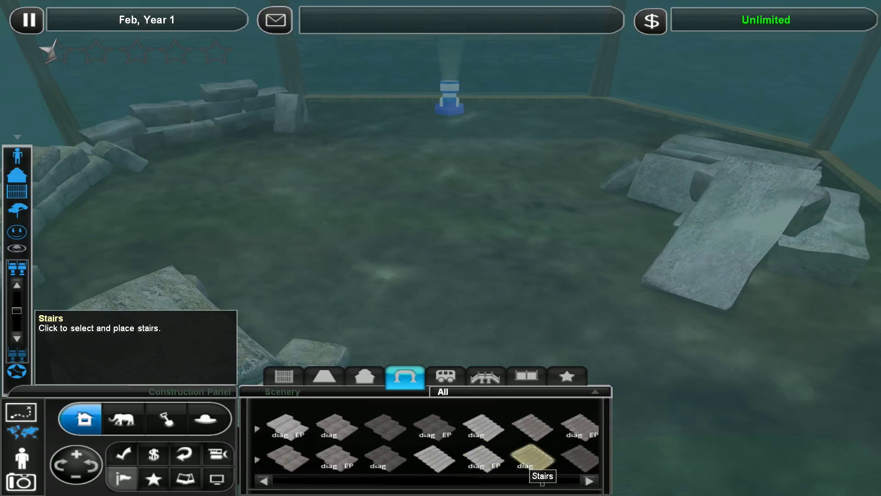
pyautogui.scroll(3, 545, 461)
pyautogui.scroll(3, 544, 461)
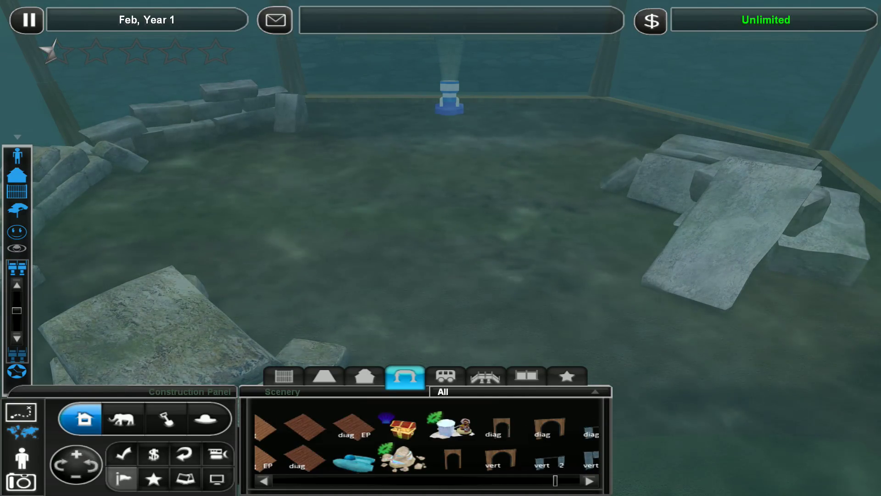
pyautogui.scroll(-2, 427, 441)
pyautogui.scroll(2, 427, 441)
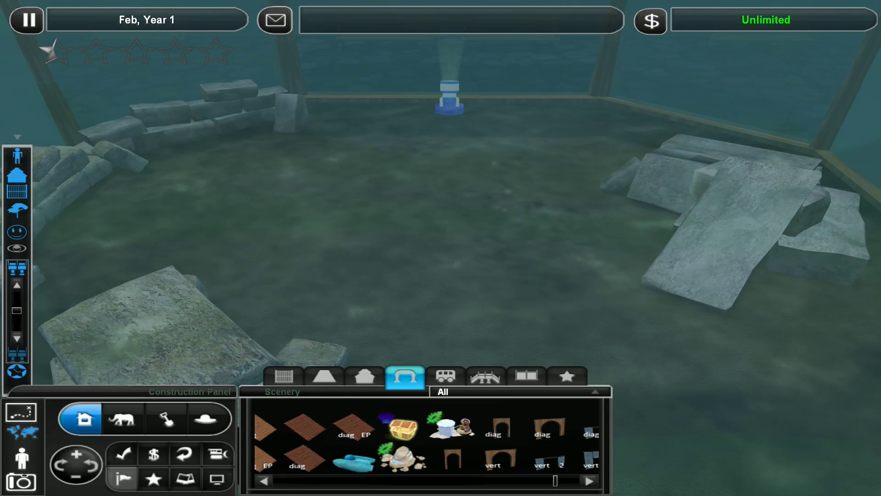
pyautogui.click(402, 428)
pyautogui.rightClick(524, 207)
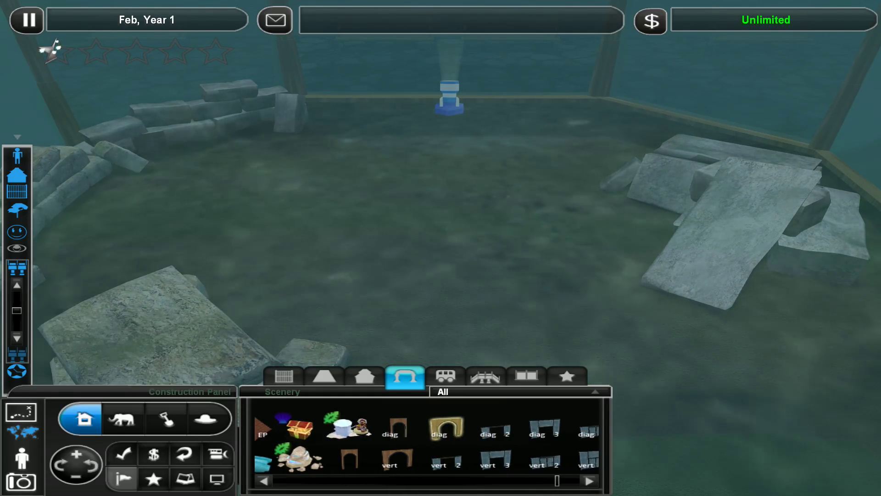
pyautogui.click(317, 460)
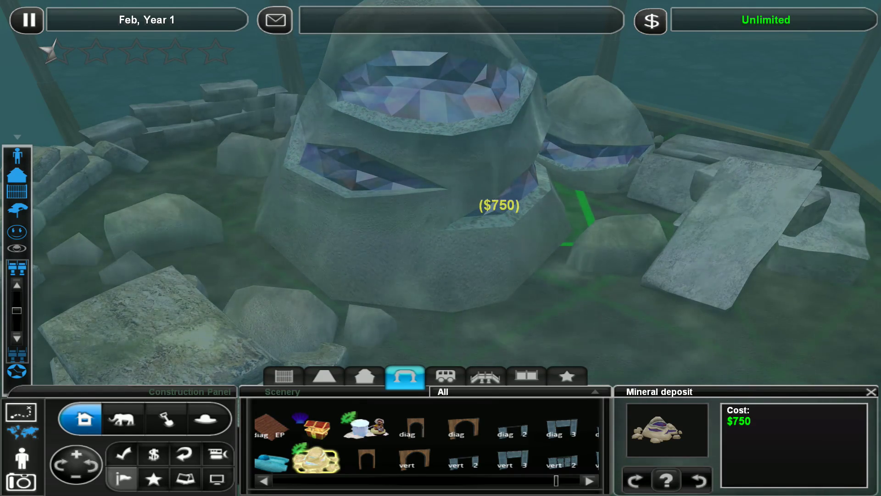
pyautogui.scroll(-5, 499, 206)
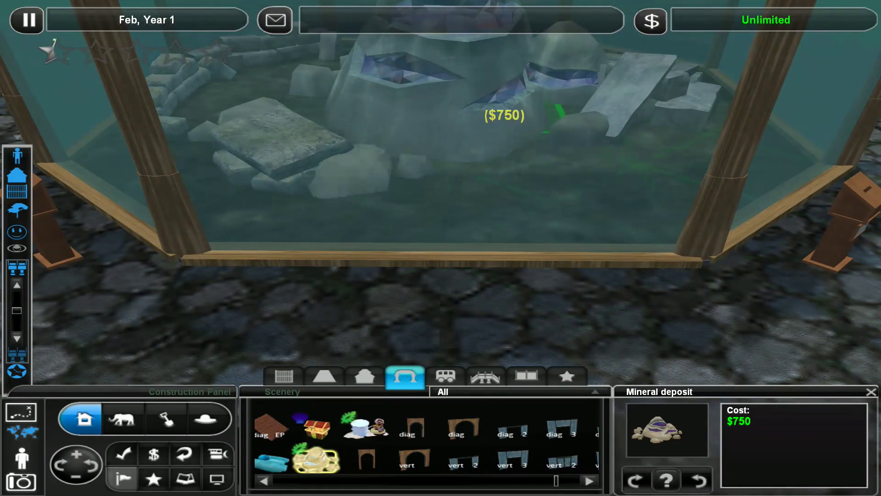
pyautogui.rightClick(513, 138)
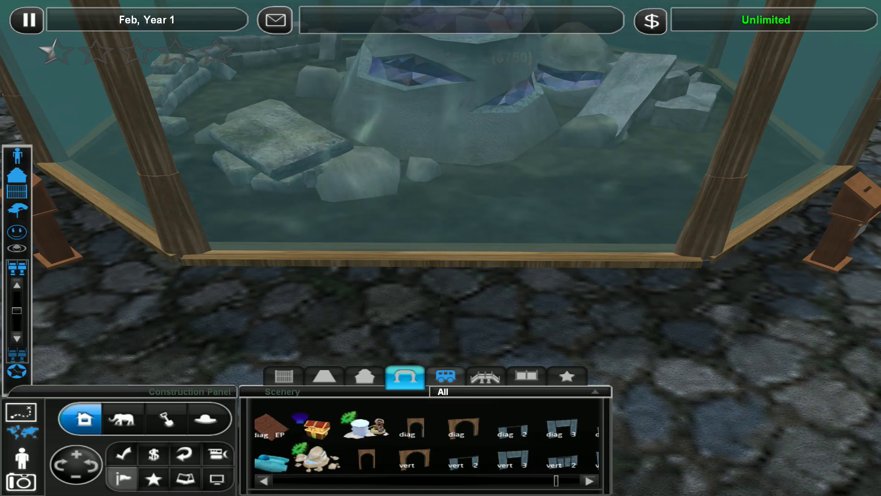
pyautogui.scroll(-3, 413, 441)
pyautogui.scroll(-1, 510, 441)
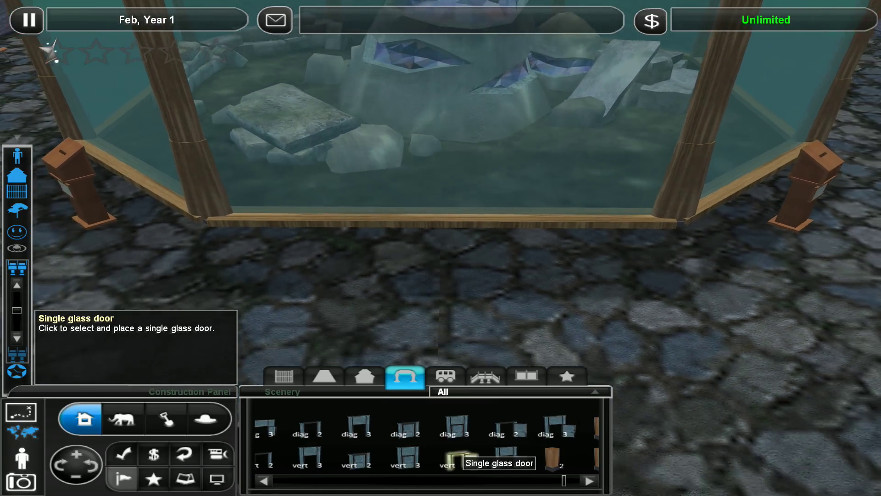
pyautogui.press('w')
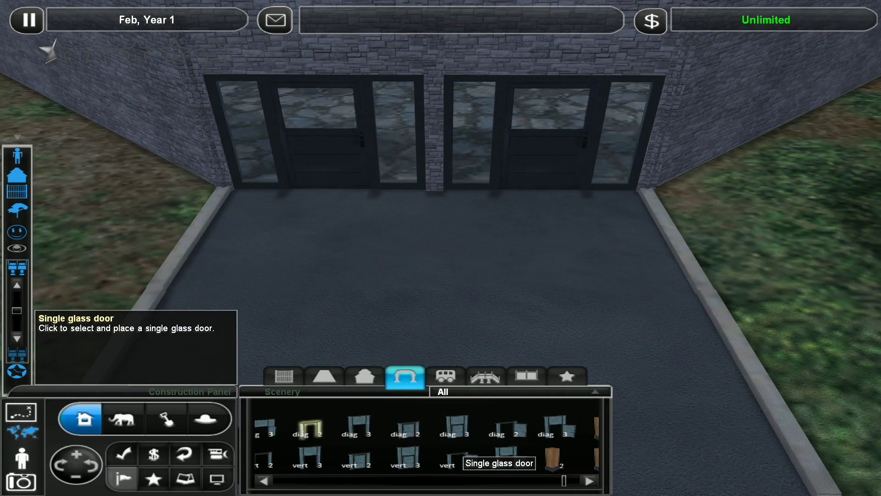
pyautogui.click(500, 452)
pyautogui.rightClick(426, 276)
pyautogui.click(357, 462)
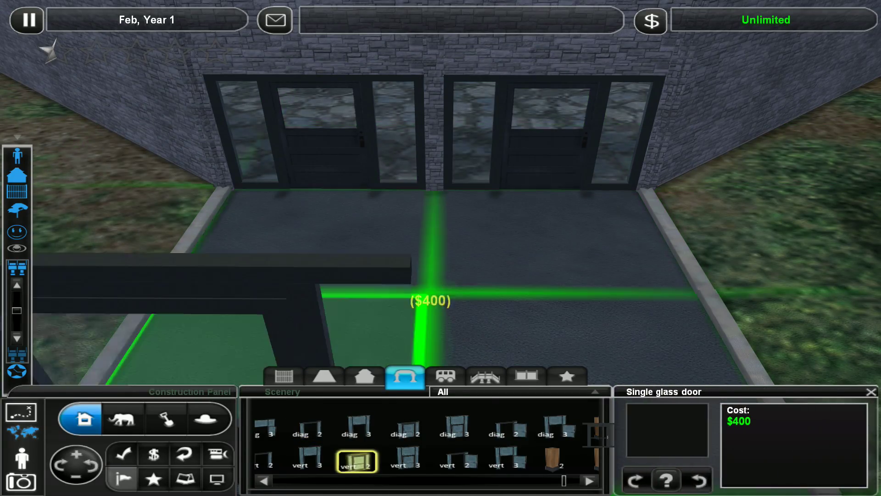
pyautogui.rightClick(431, 290)
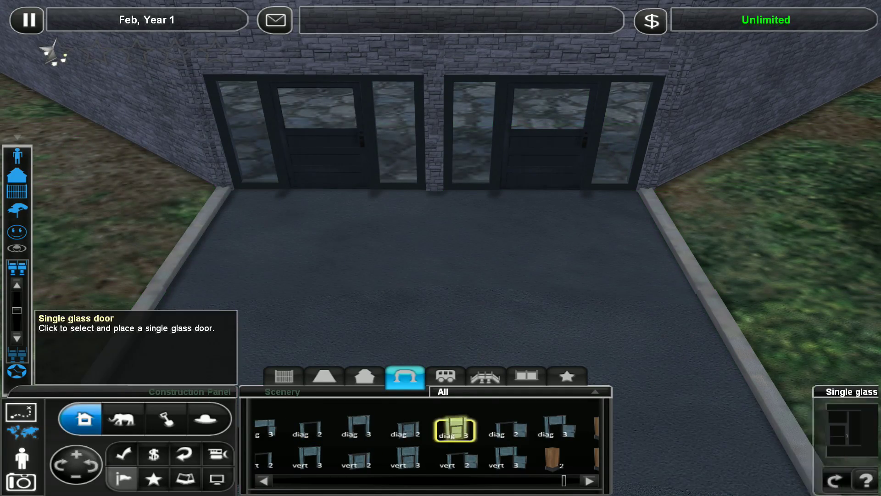
pyautogui.click(455, 430)
pyautogui.rightClick(441, 227)
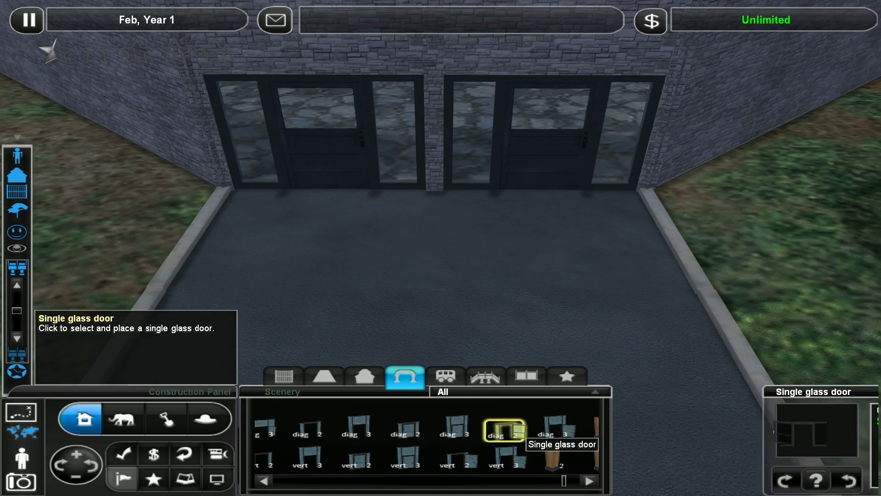
pyautogui.click(505, 430)
pyautogui.rightClick(551, 138)
pyautogui.scroll(-3, 427, 444)
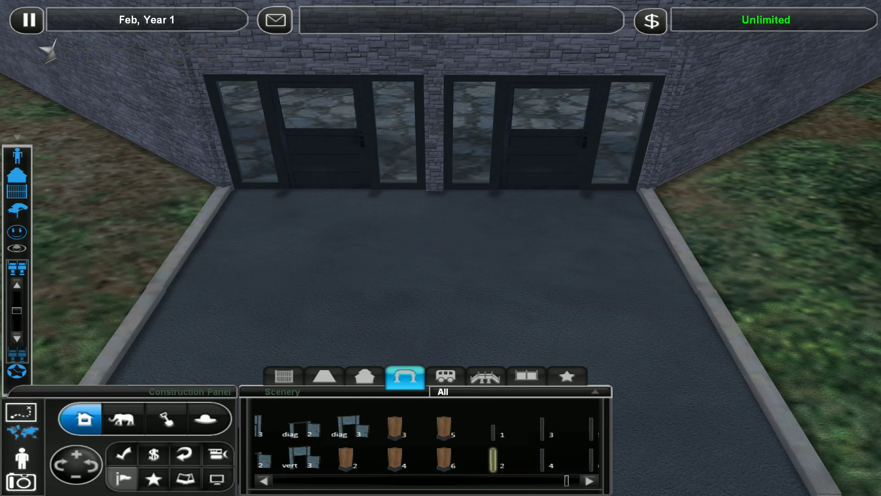
pyautogui.scroll(-3, 428, 444)
pyautogui.scroll(-3, 427, 444)
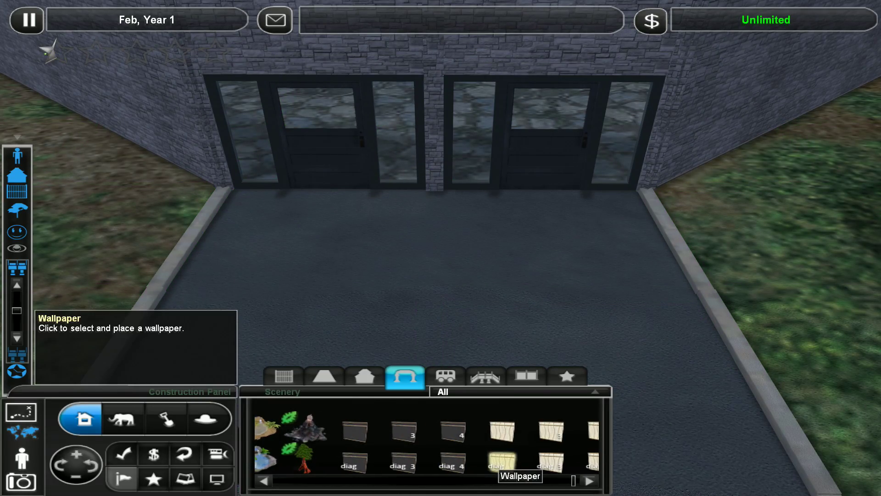
pyautogui.scroll(-3, 502, 463)
pyautogui.moveTo(441, 241); pyautogui.dragTo(441, 138)
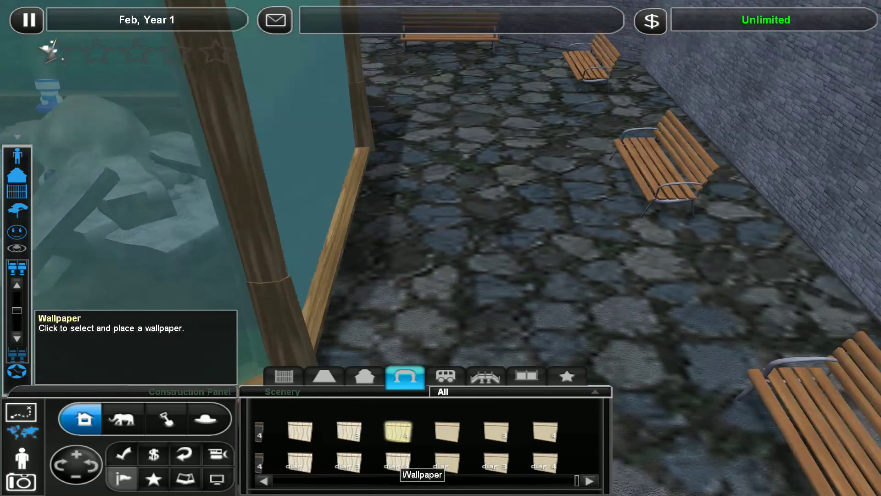
pyautogui.click(377, 463)
pyautogui.scroll(-3, 441, 207)
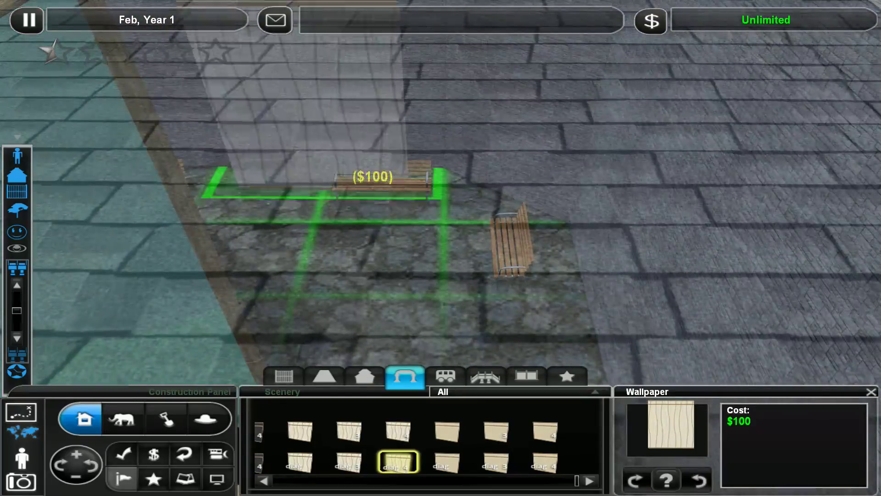
pyautogui.rightClick(441, 220)
pyautogui.moveTo(441, 206); pyautogui.dragTo(276, 139)
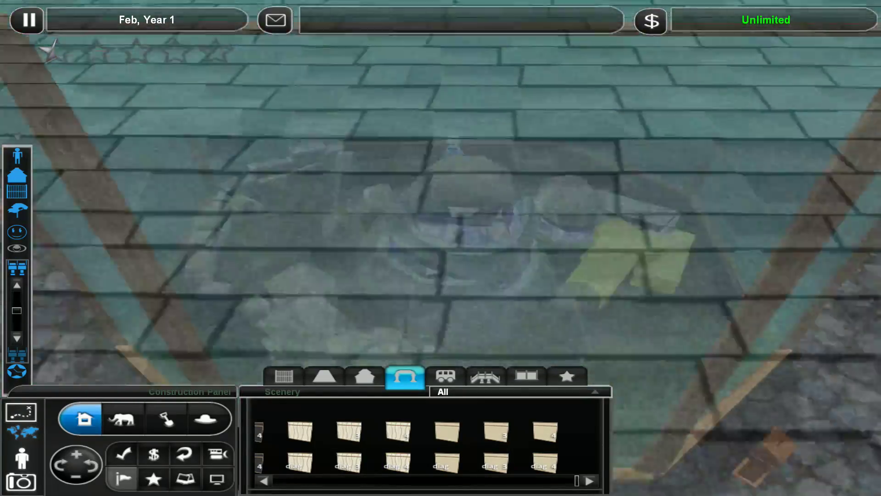
pyautogui.scroll(-3, 441, 207)
pyautogui.moveTo(482, 206); pyautogui.dragTo(413, 207)
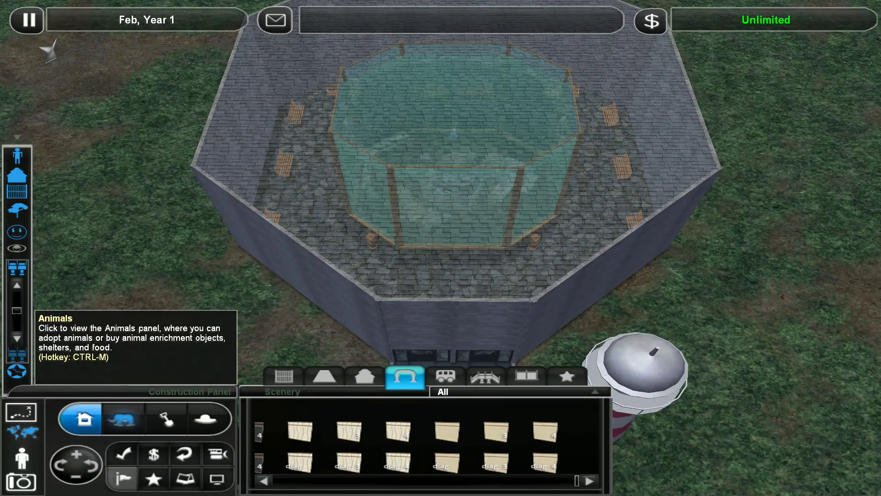
# Step: Show the Anomalocaris zookeeper recommendations from the Animals panel
pyautogui.click(123, 419)
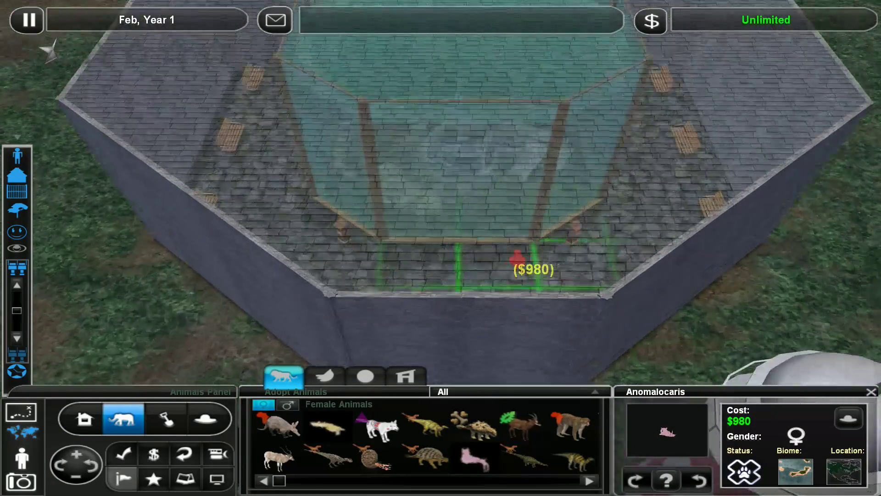
pyautogui.scroll(8, 546, 262)
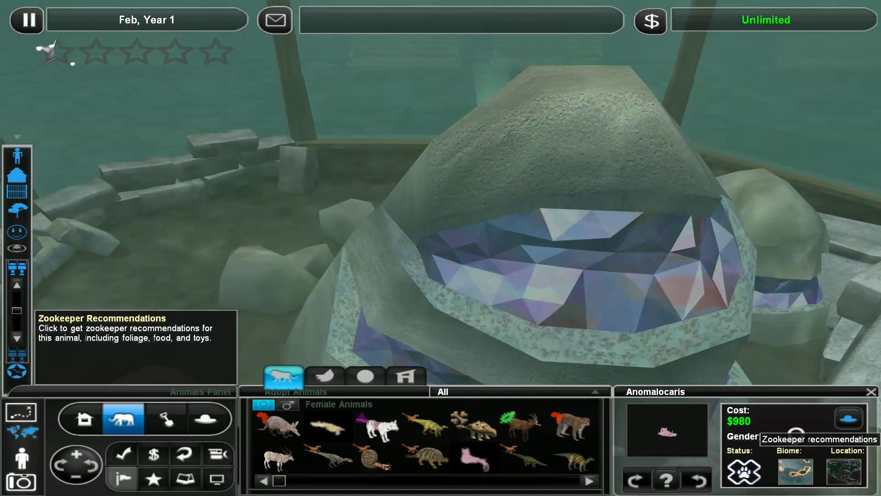
pyautogui.click(850, 417)
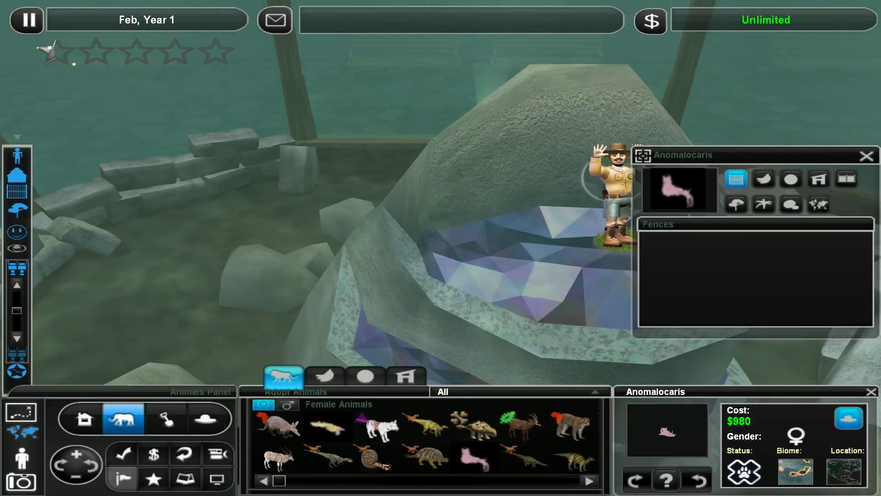
pyautogui.click(795, 472)
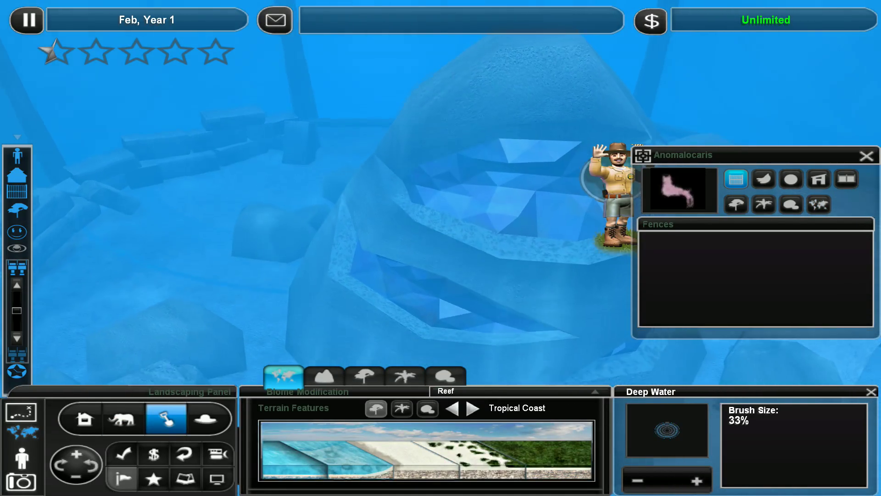
pyautogui.scroll(-5, 441, 207)
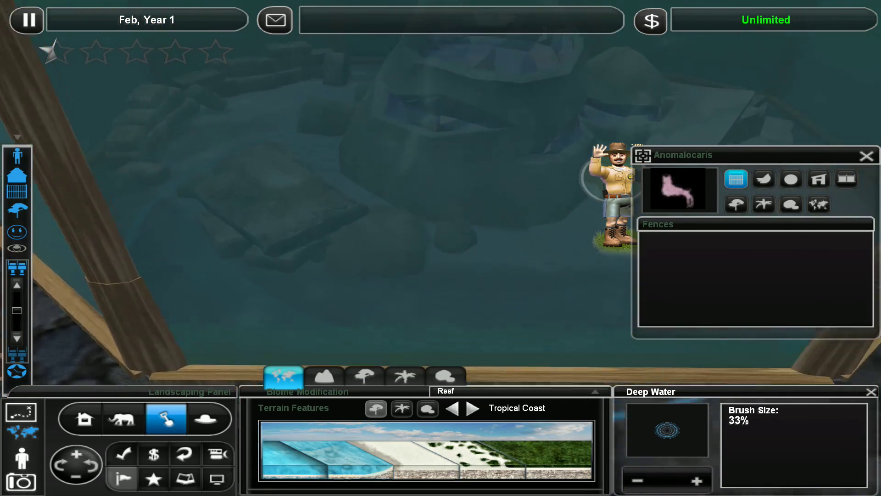
pyautogui.scroll(5, 441, 207)
pyautogui.scroll(-5, 441, 206)
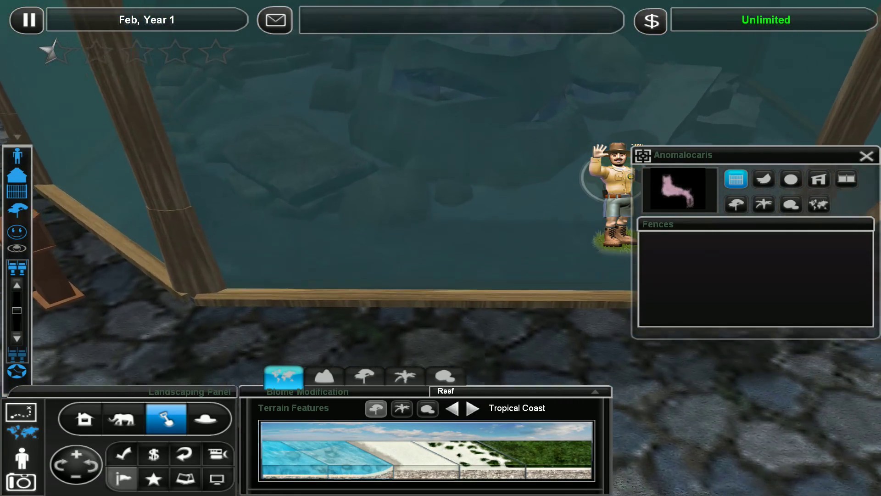
pyautogui.scroll(5, 440, 206)
# Step: Add shrimp feed, a block of ice with clams and an aerator to the Anomalocaris tank
pyautogui.click(764, 179)
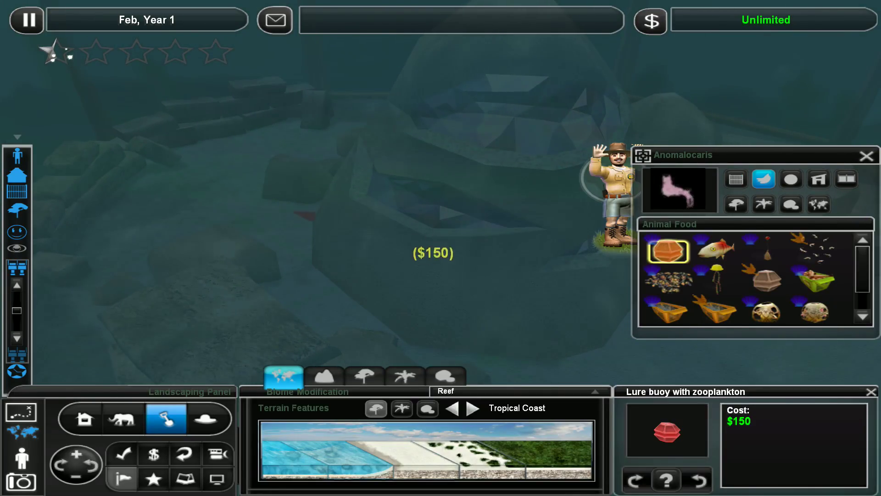
pyautogui.scroll(5, 479, 298)
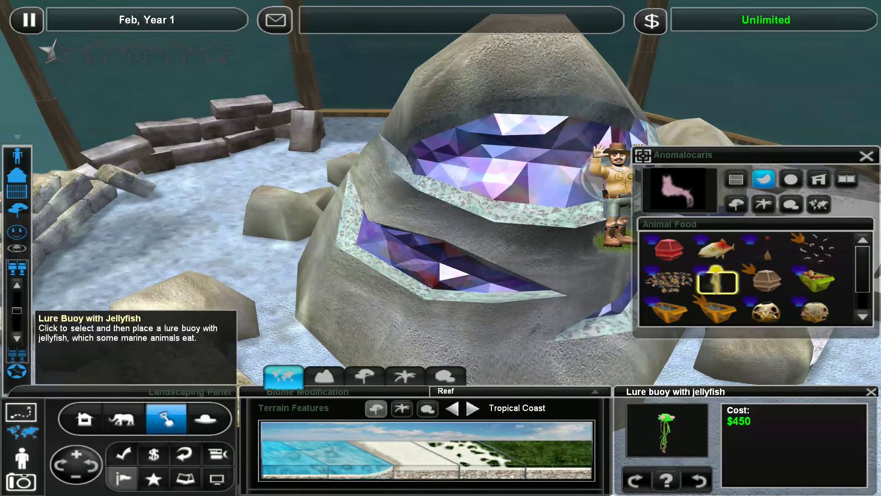
pyautogui.scroll(-8, 441, 248)
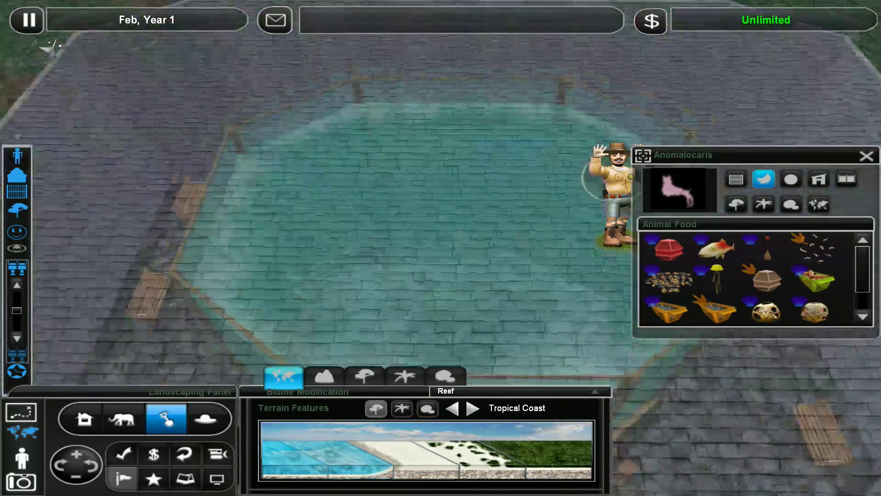
pyautogui.scroll(8, 441, 249)
pyautogui.click(816, 249)
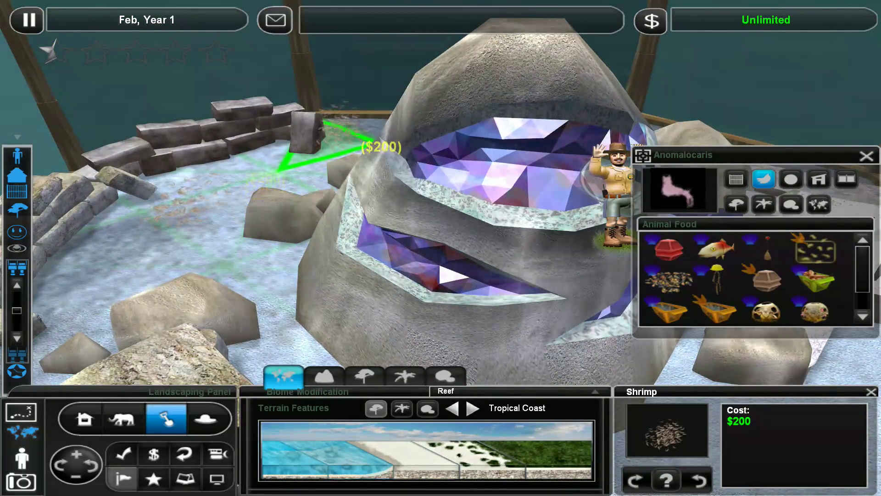
pyautogui.scroll(-5, 381, 128)
pyautogui.scroll(3, 381, 128)
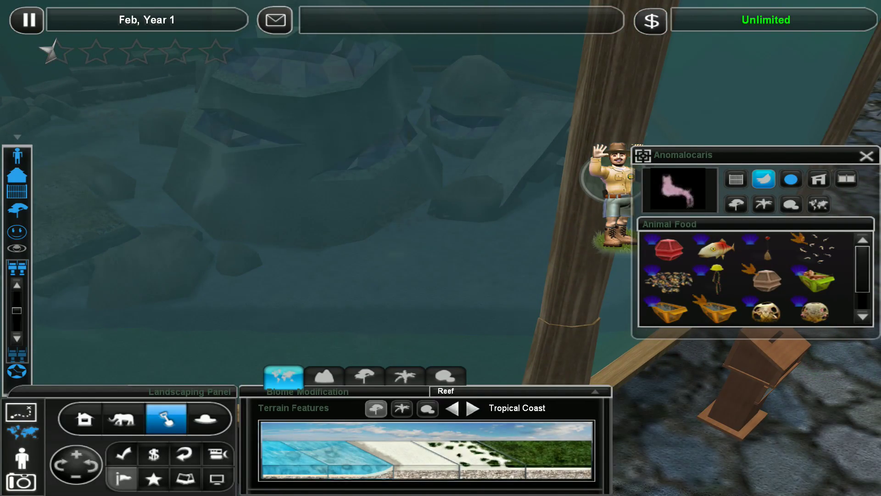
pyautogui.click(791, 180)
pyautogui.click(668, 252)
pyautogui.scroll(-4, 441, 206)
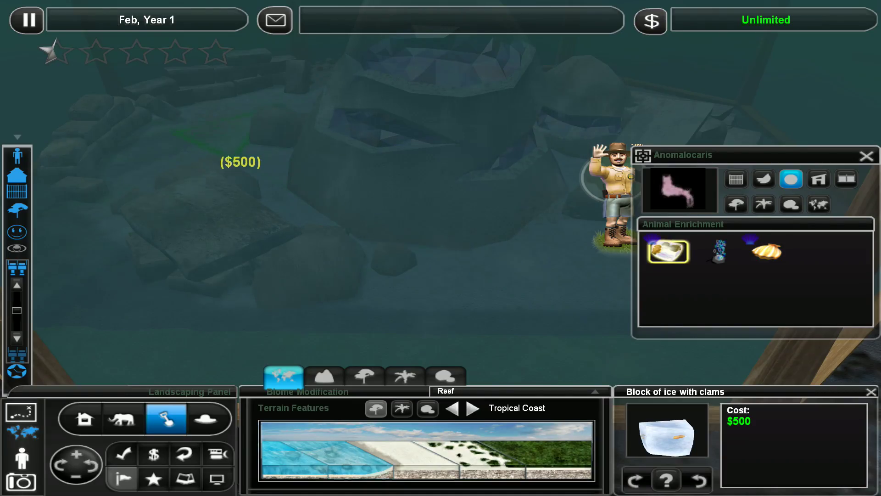
pyautogui.click(719, 252)
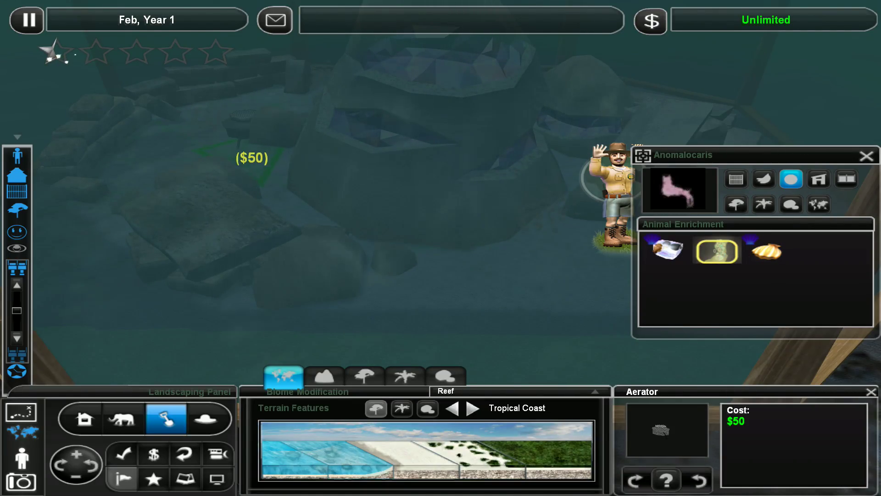
pyautogui.press('Escape')
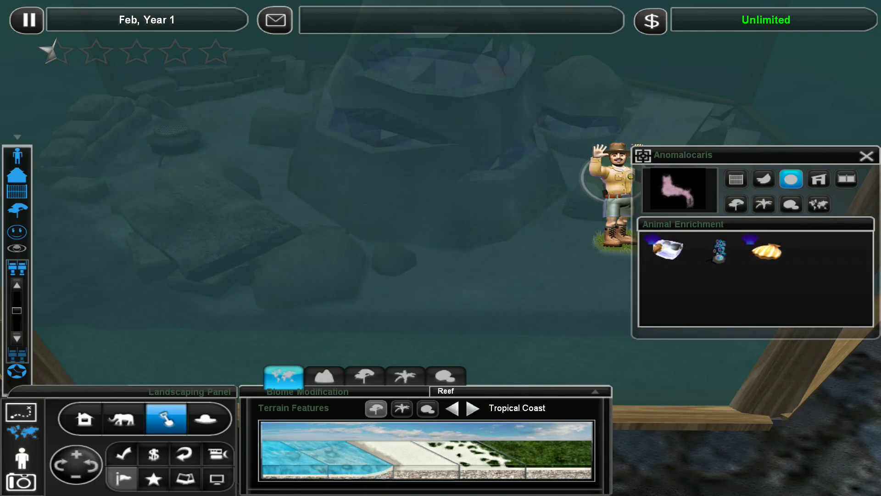
pyautogui.click(819, 179)
# Step: Choose blue-green coral and table coral from the recommended plants for the tank floor
pyautogui.click(764, 204)
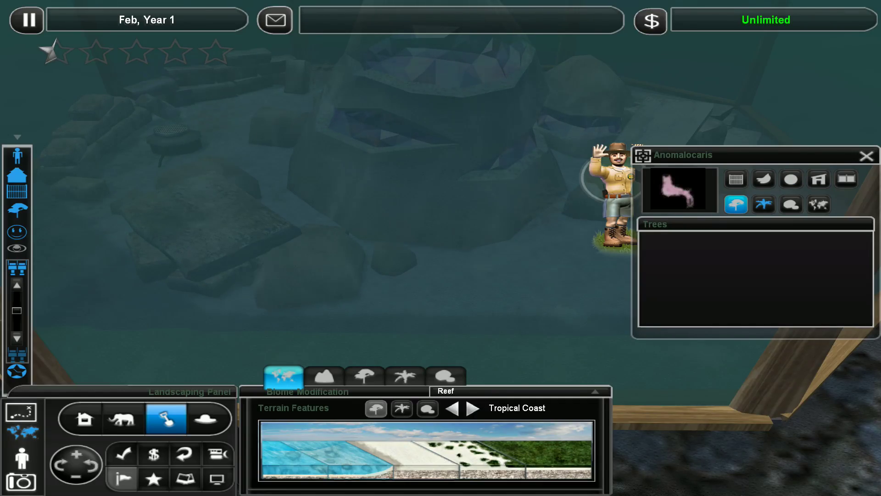
pyautogui.click(666, 247)
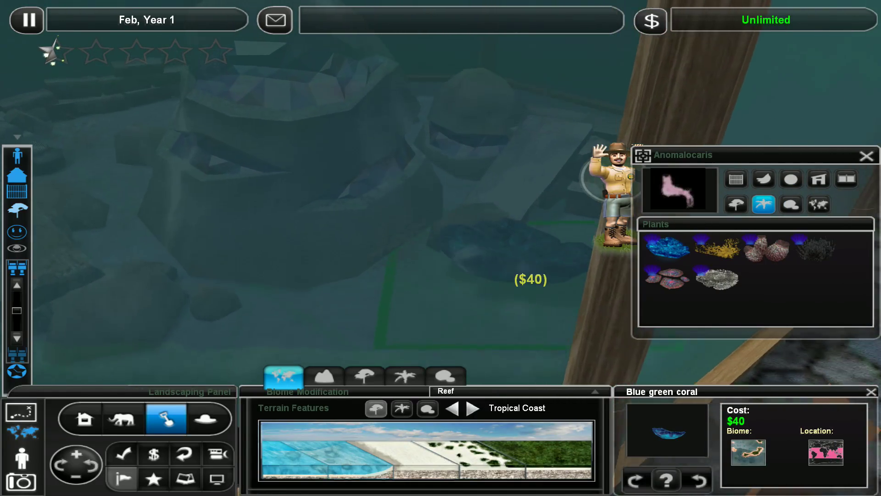
pyautogui.scroll(5, 489, 275)
pyautogui.moveTo(482, 276); pyautogui.dragTo(345, 207)
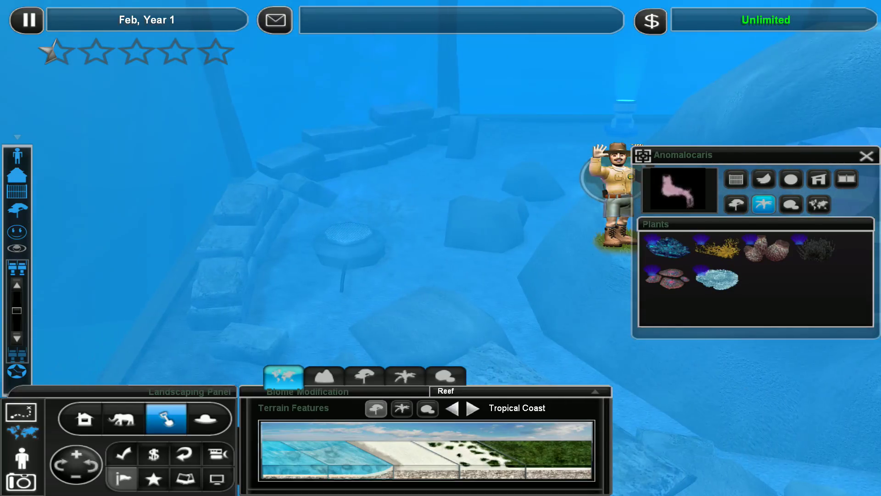
pyautogui.click(716, 279)
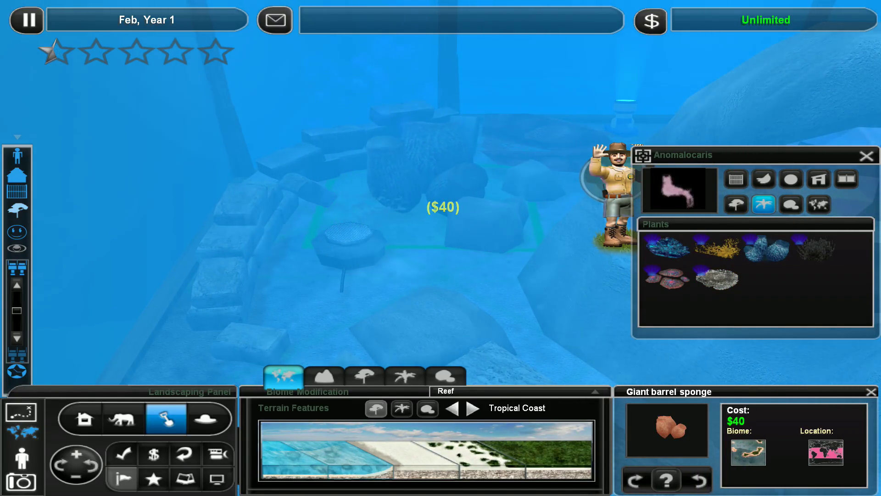
pyautogui.scroll(-5, 443, 221)
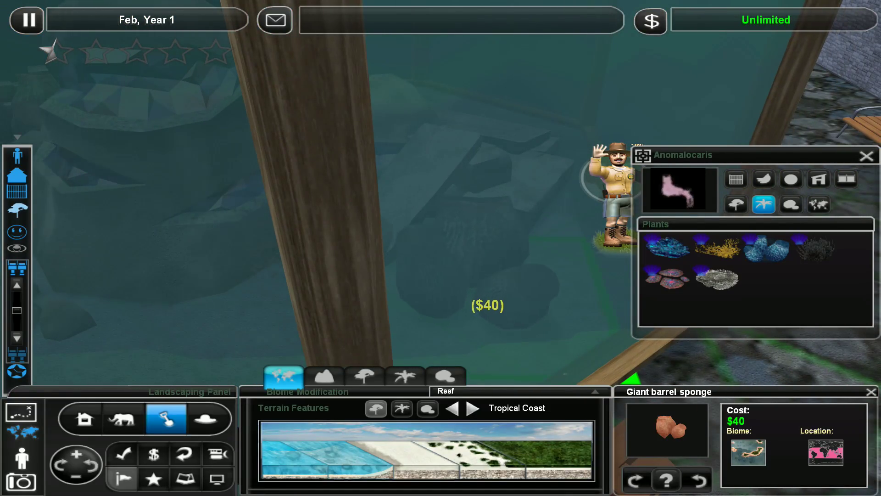
pyautogui.moveTo(340, 296); pyautogui.dragTo(540, 324)
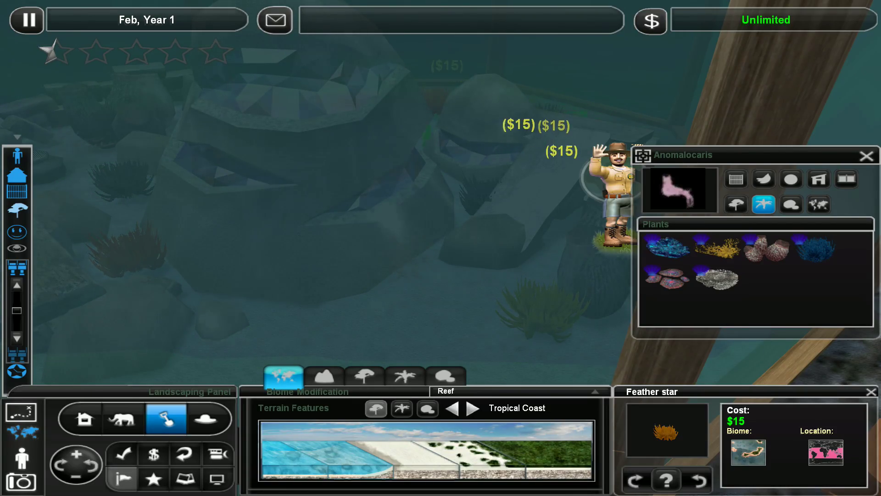
pyautogui.moveTo(441, 206); pyautogui.dragTo(247, 207)
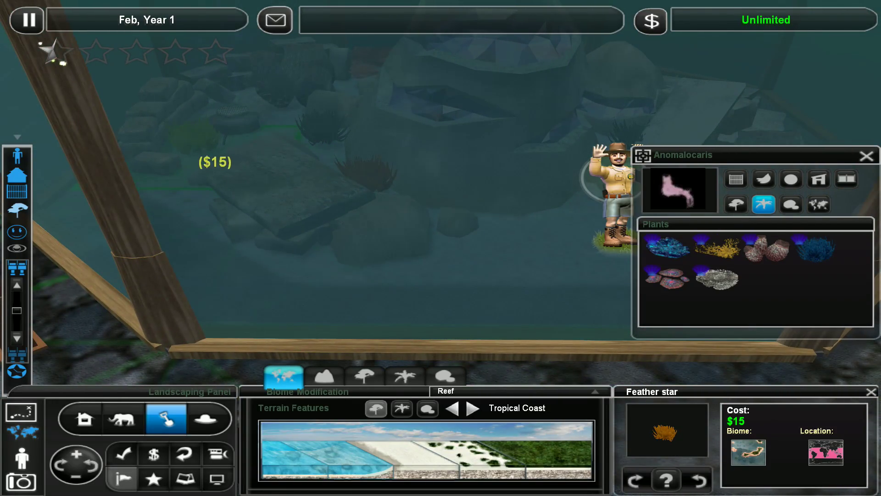
# Step: Place plate coral, fire coral and a feather star across the reef tank floor
pyautogui.click(667, 277)
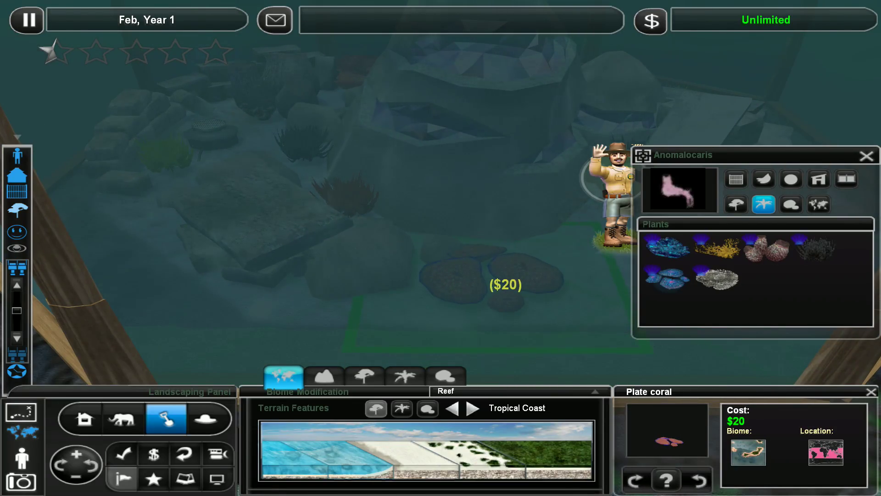
pyautogui.scroll(5, 507, 285)
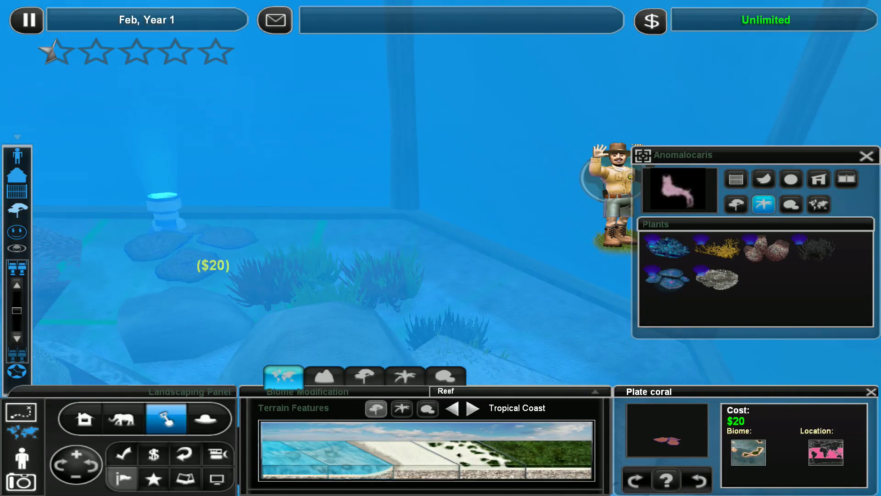
pyautogui.moveTo(441, 248); pyautogui.dragTo(275, 207)
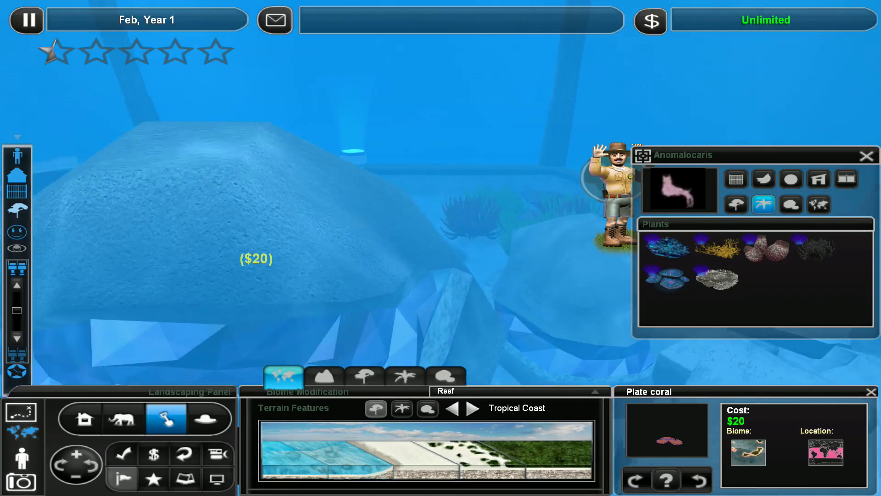
pyautogui.moveTo(440, 249); pyautogui.dragTo(344, 207)
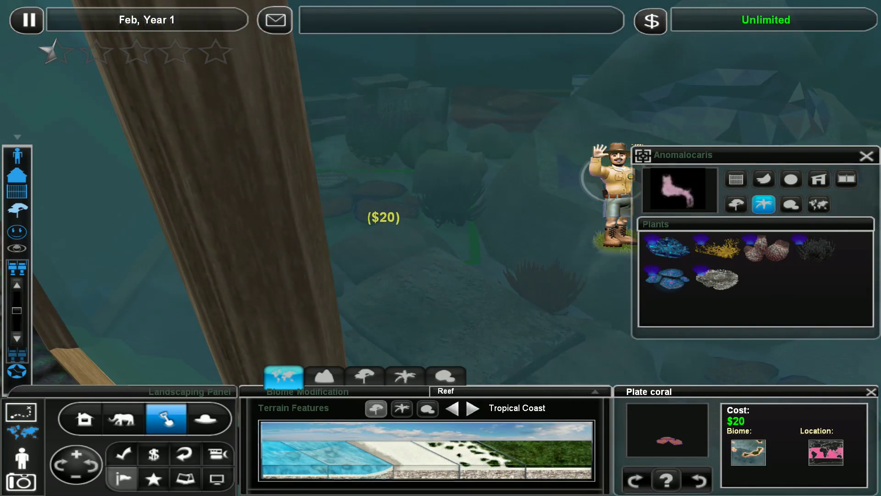
pyautogui.moveTo(441, 248); pyautogui.dragTo(482, 248)
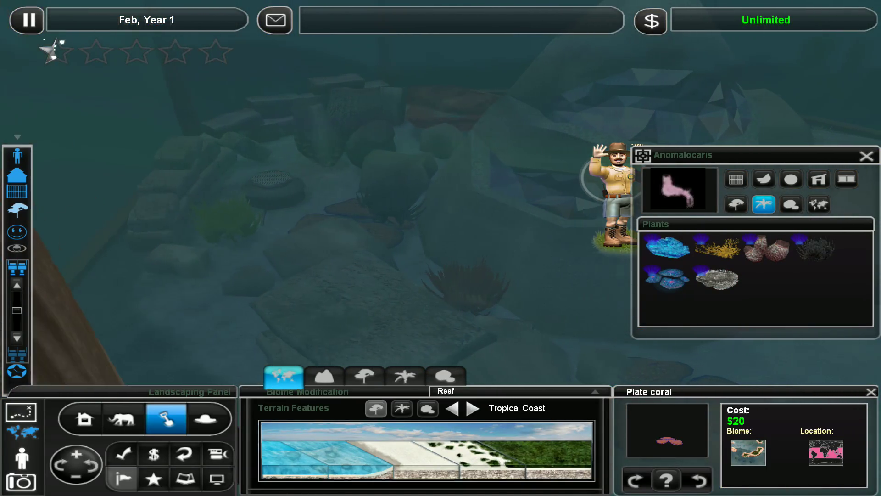
pyautogui.click(718, 247)
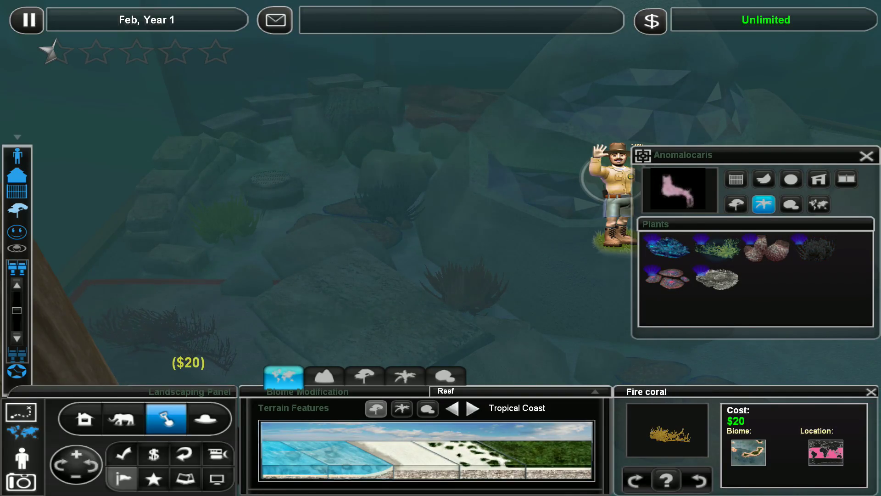
pyautogui.scroll(-3, 441, 248)
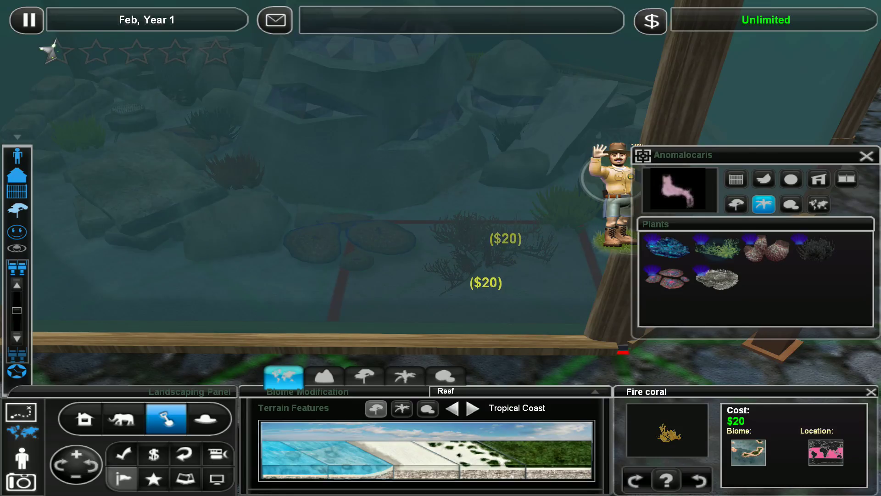
pyautogui.press('Escape')
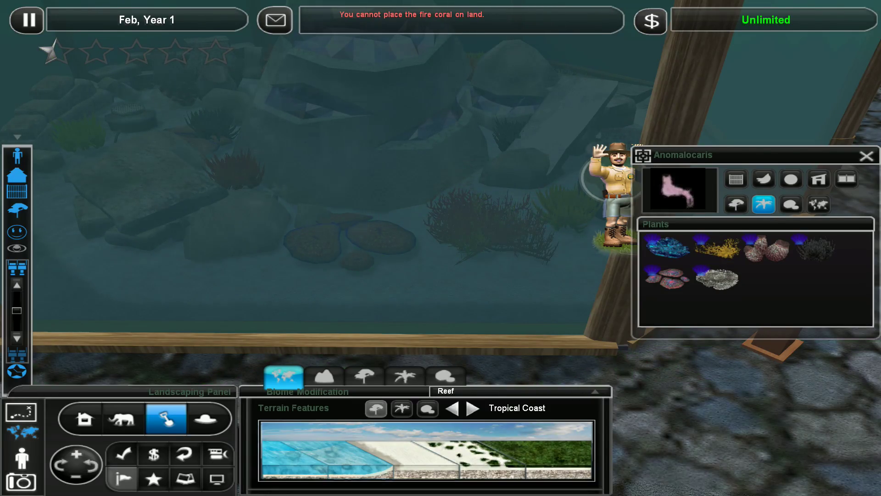
pyautogui.click(816, 248)
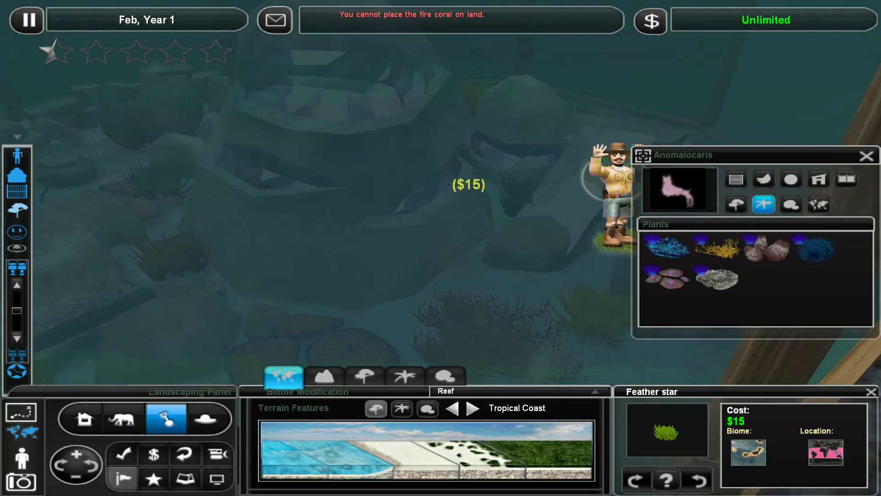
pyautogui.scroll(5, 421, 296)
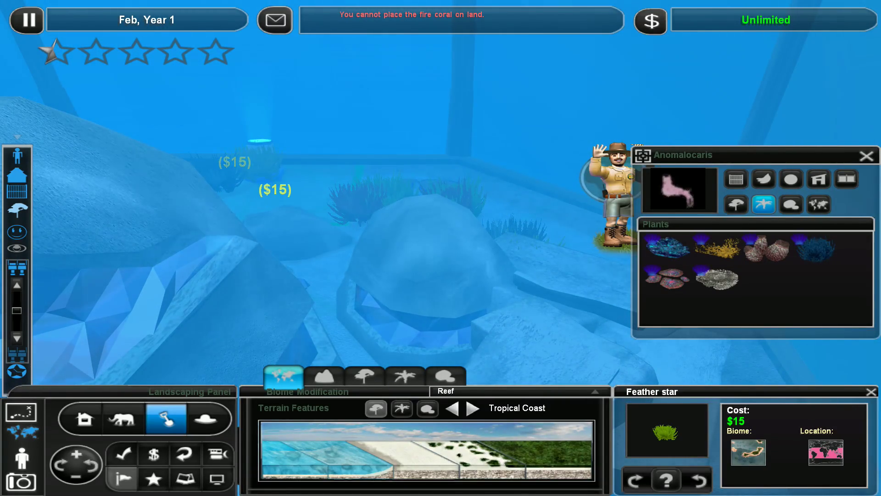
pyautogui.click(286, 180)
pyautogui.rightClick(296, 189)
pyautogui.scroll(-8, 441, 239)
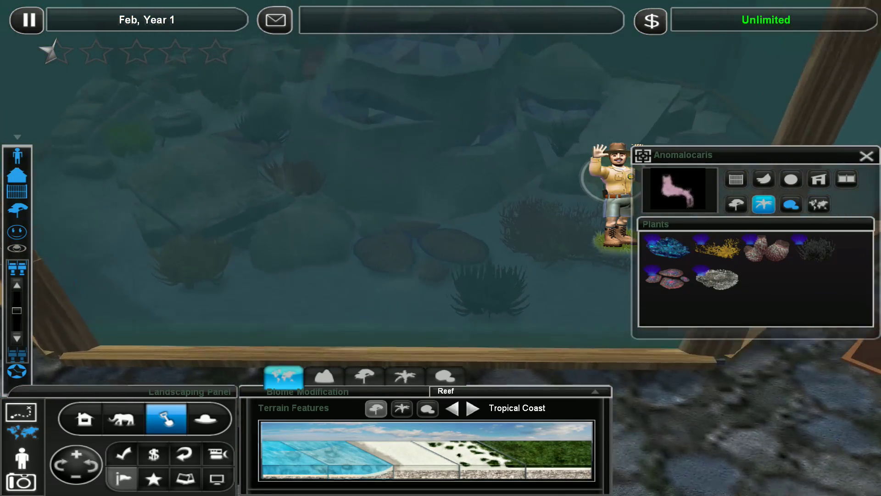
pyautogui.scroll(5, 440, 240)
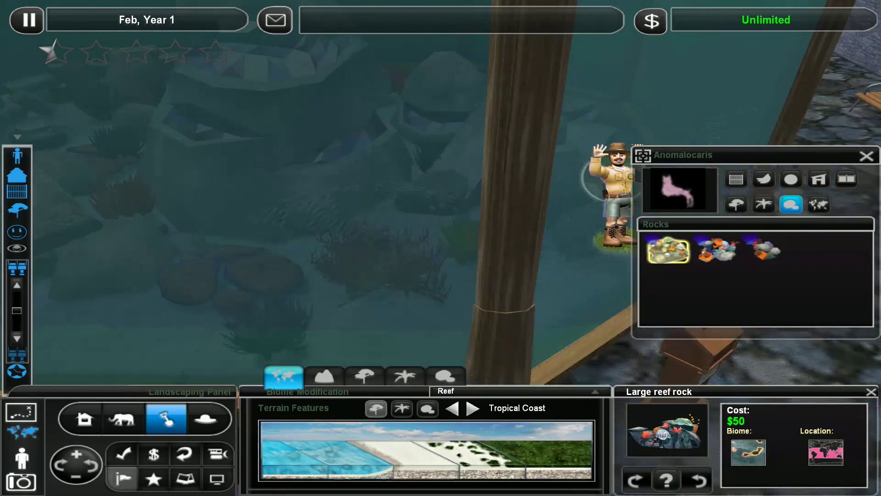
# Step: Try the medium and small reef rocks, cancelling each placement
pyautogui.click(716, 249)
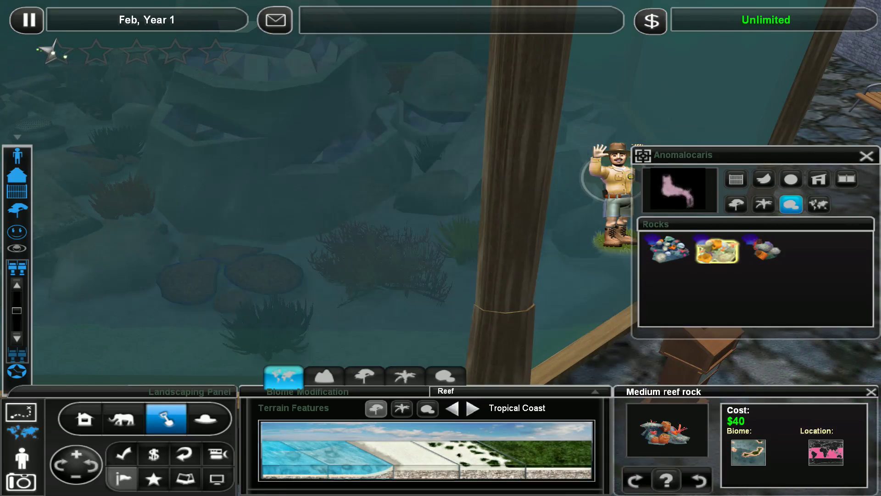
pyautogui.click(765, 250)
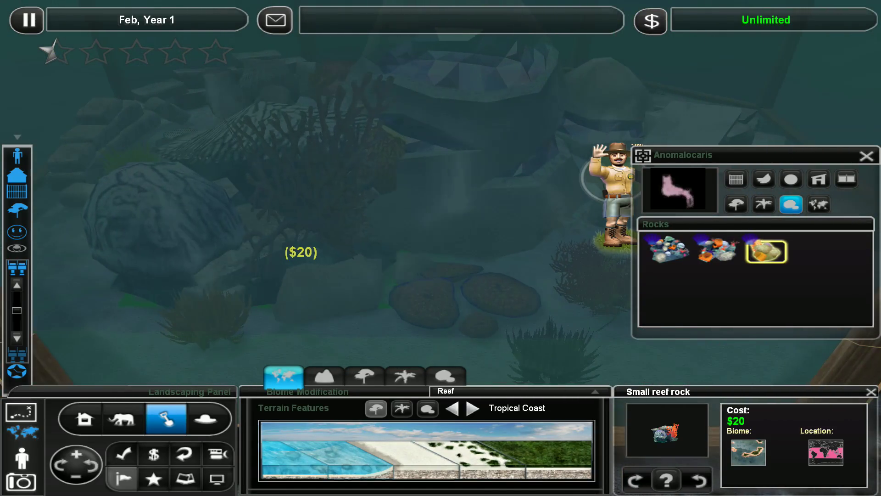
pyautogui.rightClick(232, 207)
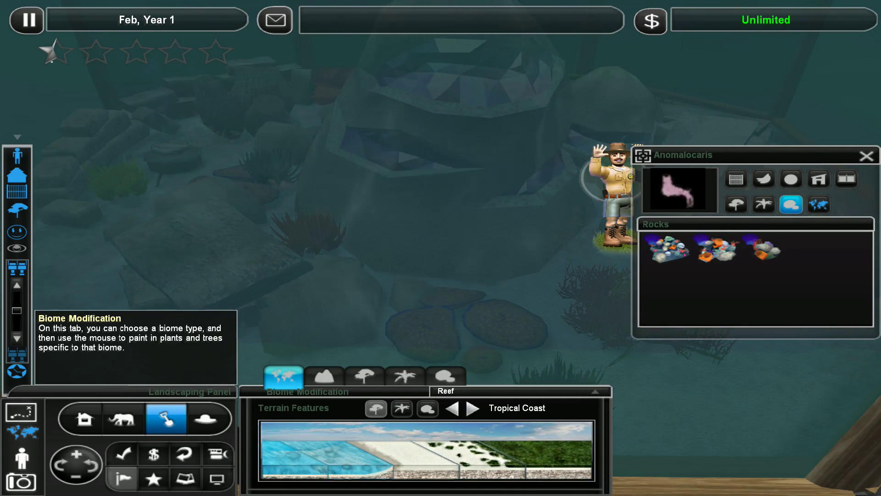
pyautogui.click(766, 249)
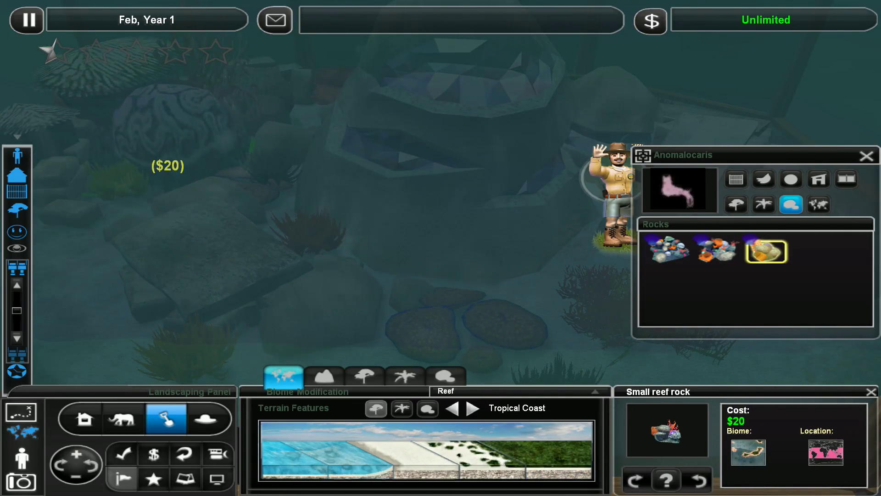
pyautogui.rightClick(167, 180)
pyautogui.click(716, 249)
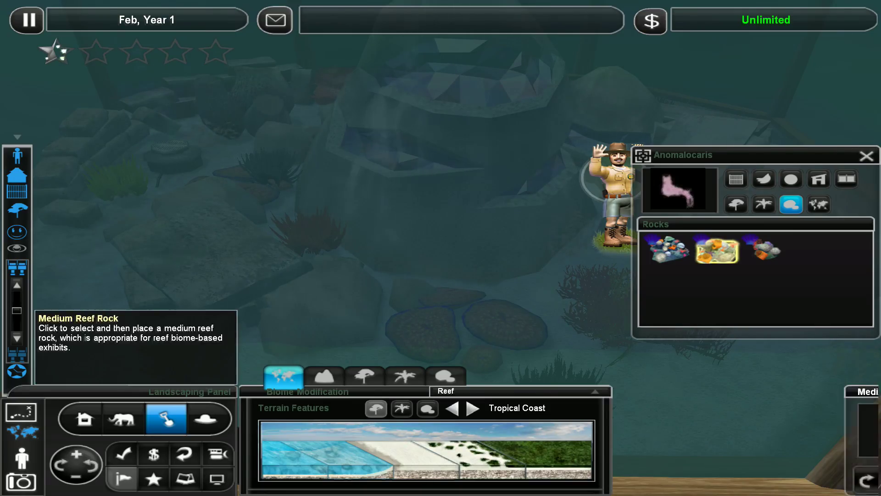
pyautogui.rightClick(389, 215)
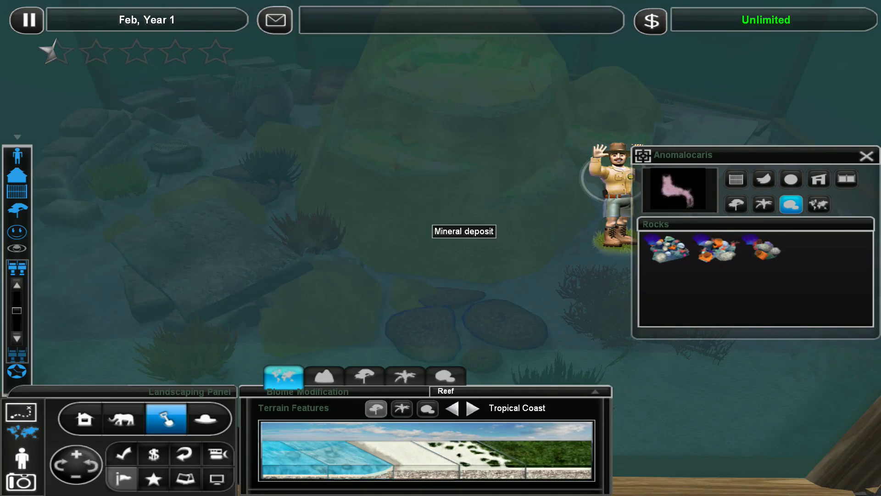
pyautogui.scroll(-5, 441, 234)
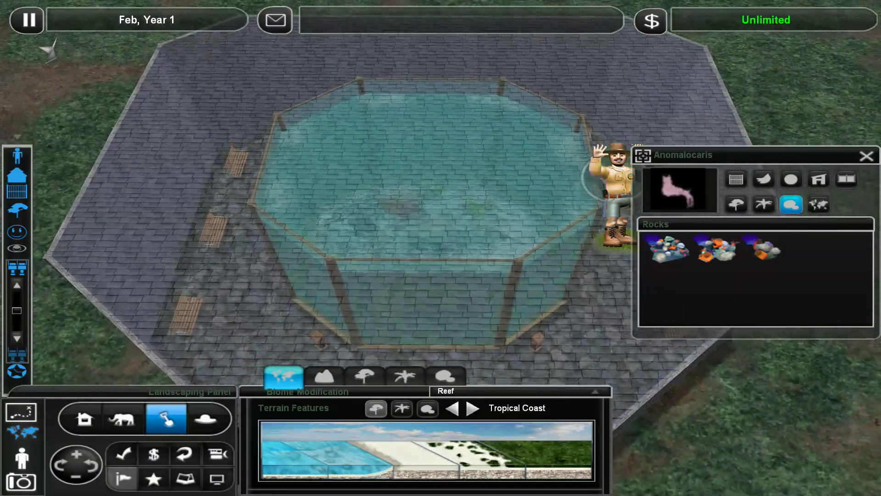
pyautogui.scroll(5, 441, 234)
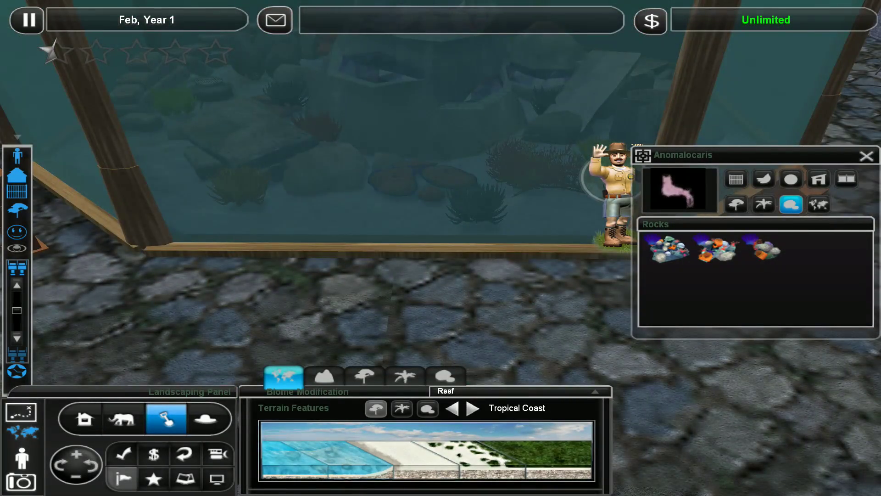
# Step: Walk first-person up to the tank glass, then return to building mode
pyautogui.click(22, 457)
pyautogui.press('Up')
pyautogui.press('Up')
pyautogui.press('space')
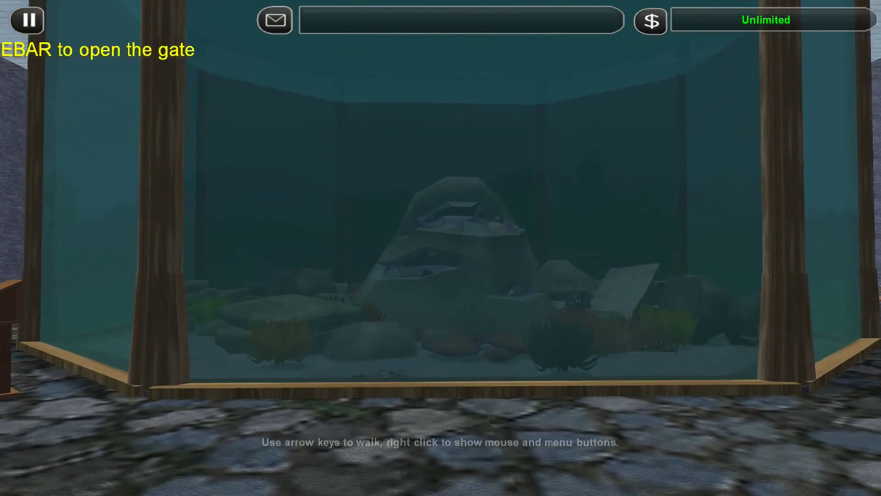
pyautogui.press('Up')
pyautogui.press('Up')
pyautogui.press('Up')
pyautogui.press('Down')
pyautogui.press('Down')
pyautogui.press('Down')
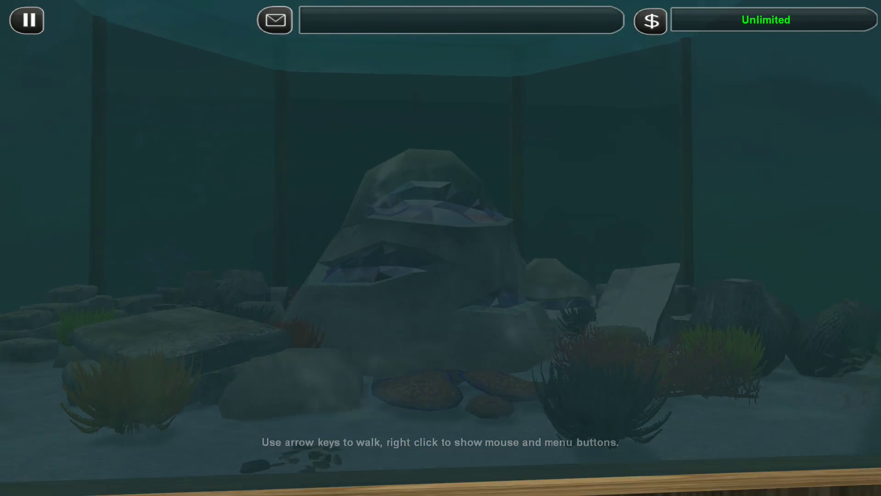
pyautogui.press('Escape')
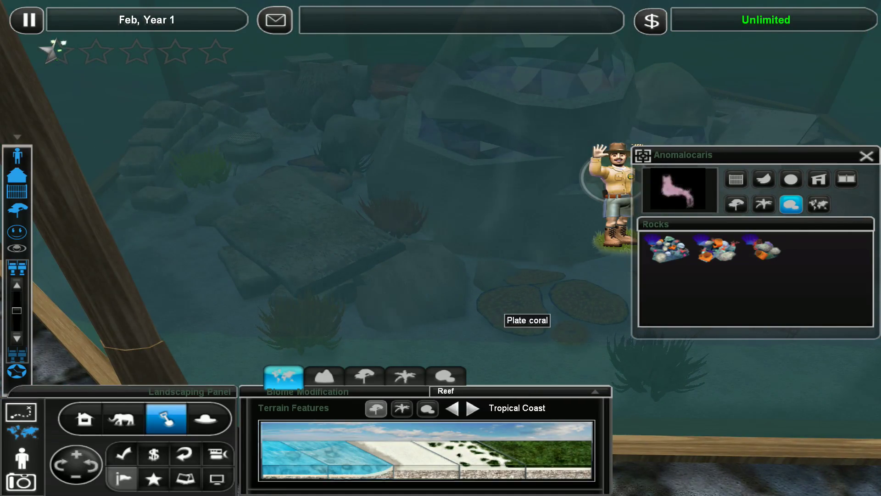
pyautogui.scroll(-5, 441, 207)
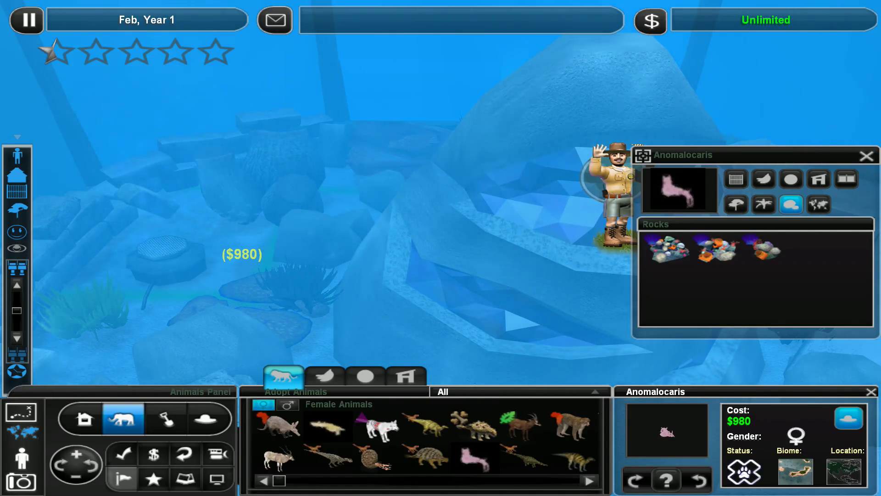
pyautogui.scroll(-5, 242, 254)
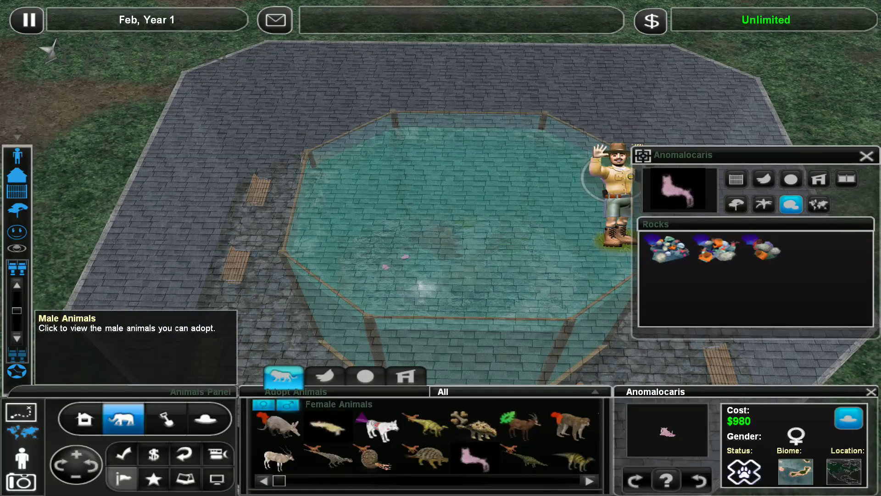
# Step: Switch to male animals and select an Aegirocassis to adopt
pyautogui.click(264, 406)
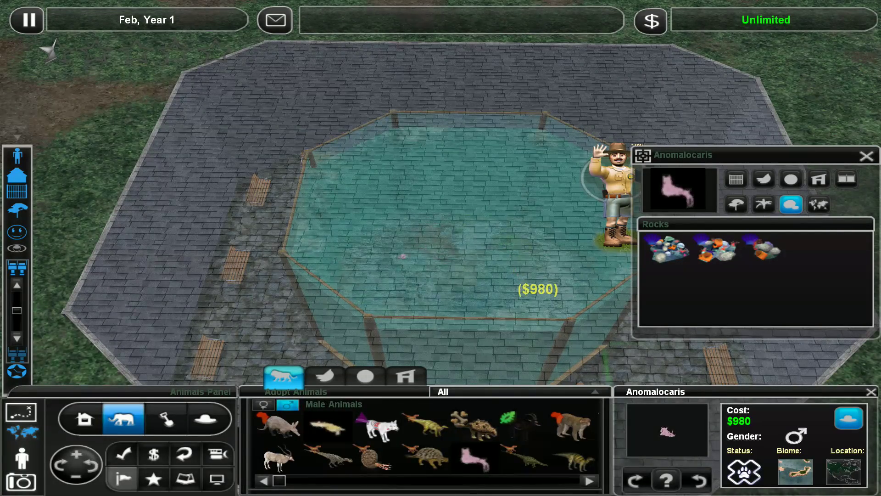
pyautogui.click(380, 427)
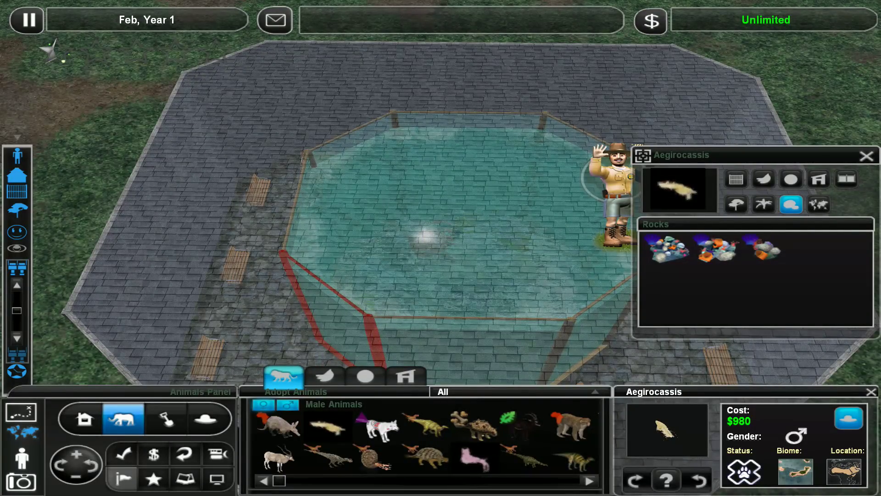
pyautogui.press('Down')
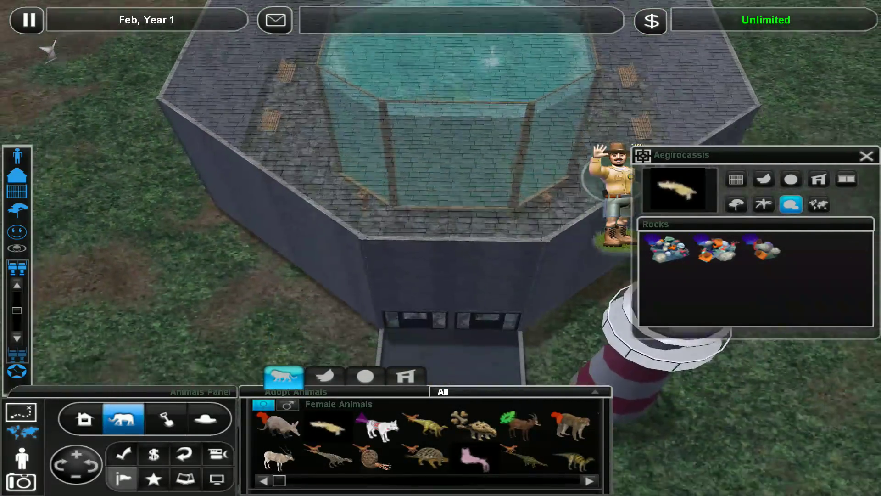
pyautogui.press('Down')
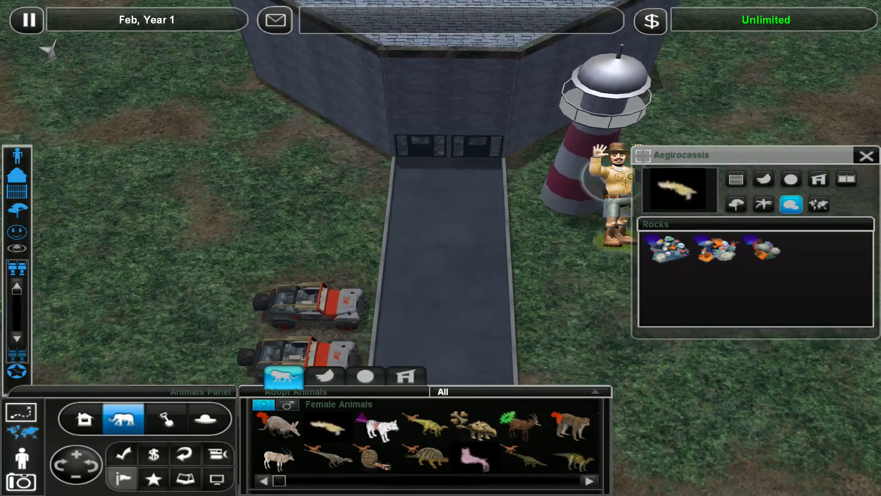
pyautogui.press('Escape')
pyautogui.press('Down')
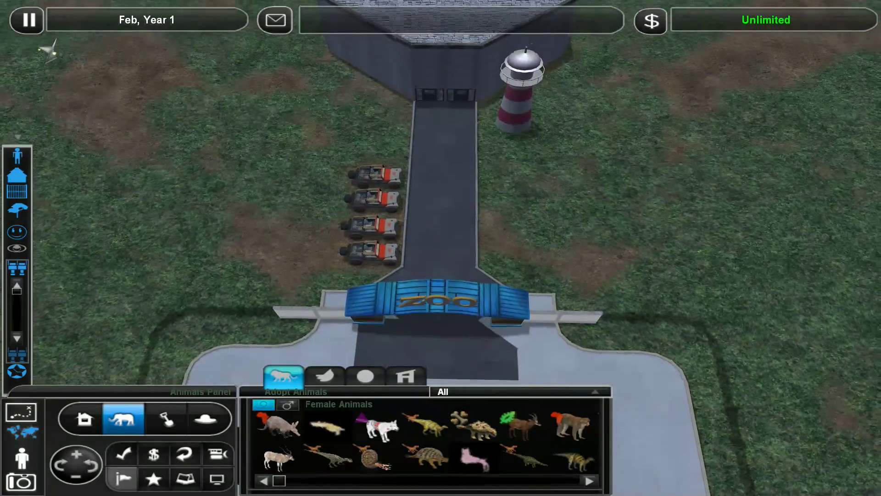
pyautogui.press('Down')
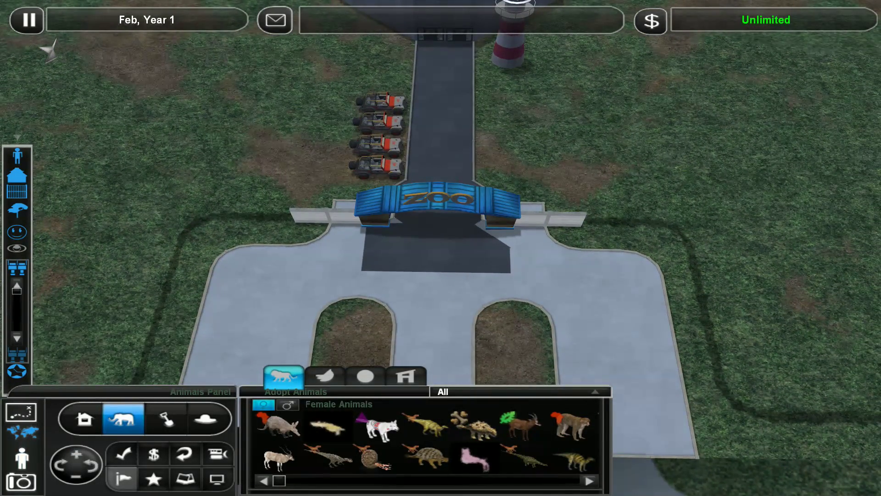
pyautogui.press('Down')
# Step: Walk as a guest from the parking area through the ZOO arch and into the stone hall
pyautogui.click(22, 456)
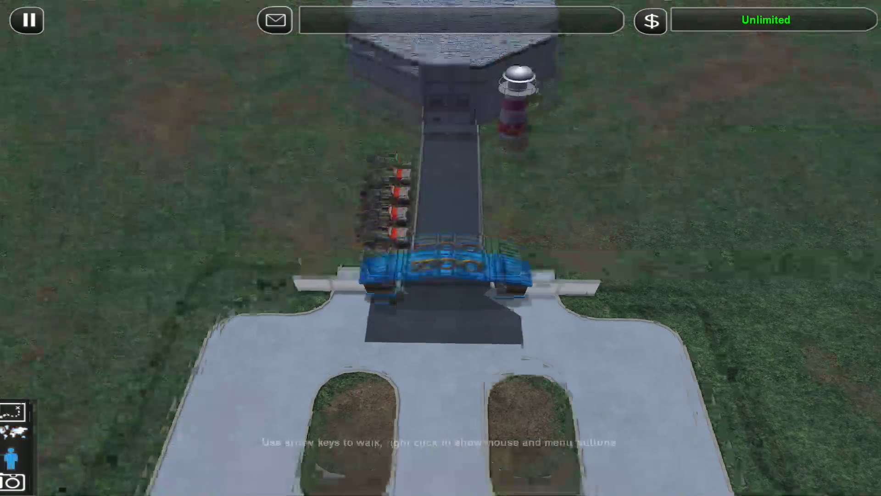
pyautogui.press('Left')
pyautogui.press('Left')
pyautogui.press('Left')
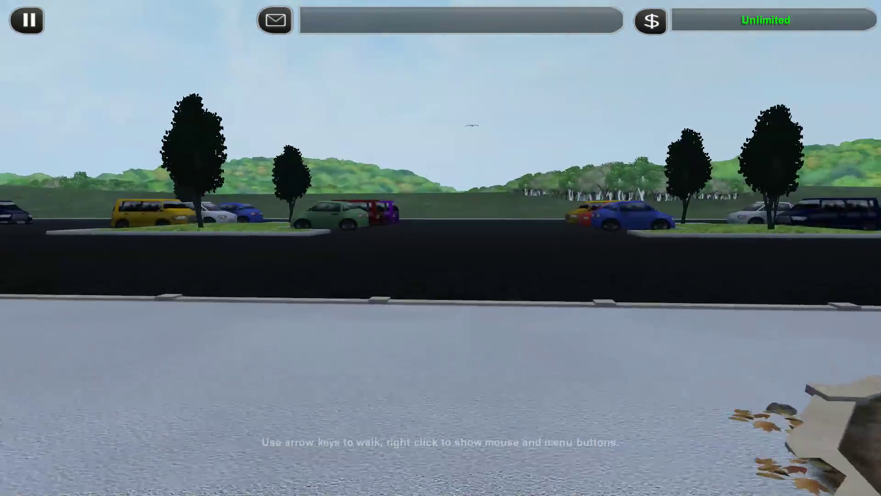
pyautogui.press('Left')
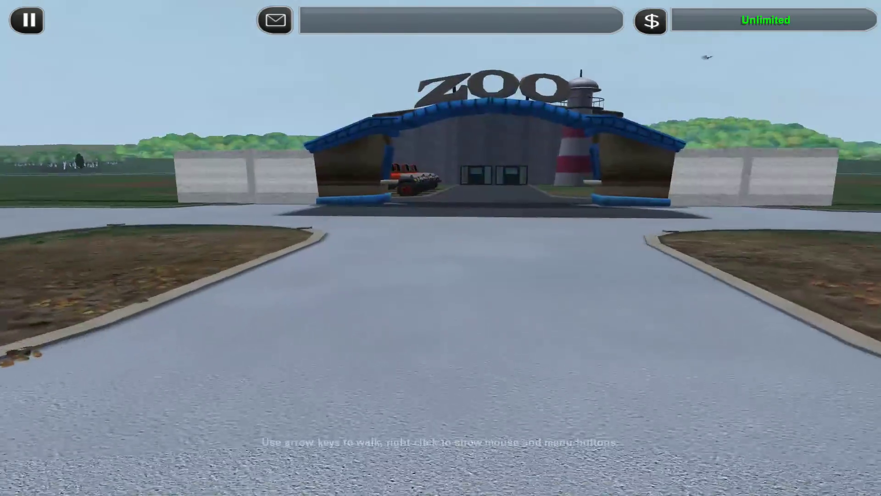
pyautogui.press('Up')
pyautogui.press('Up')
pyautogui.press('Up')
pyautogui.press('Up')
pyautogui.press('Up')
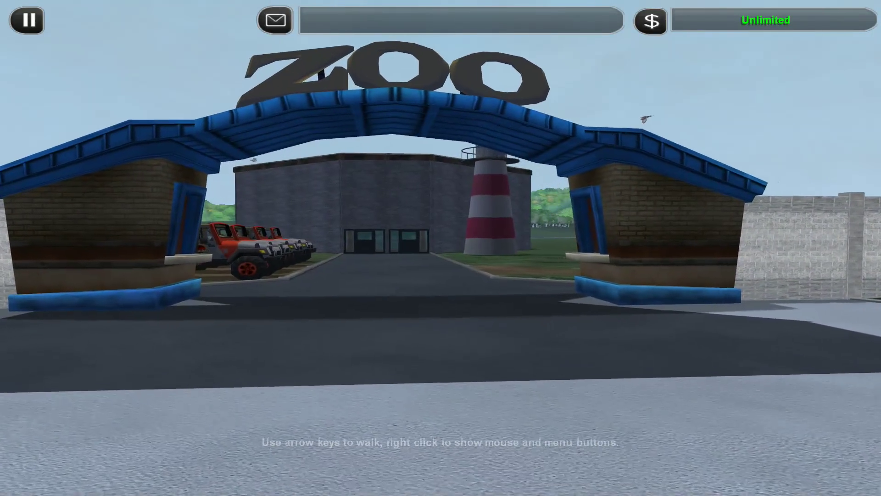
pyautogui.press('Up')
pyautogui.press('Up')
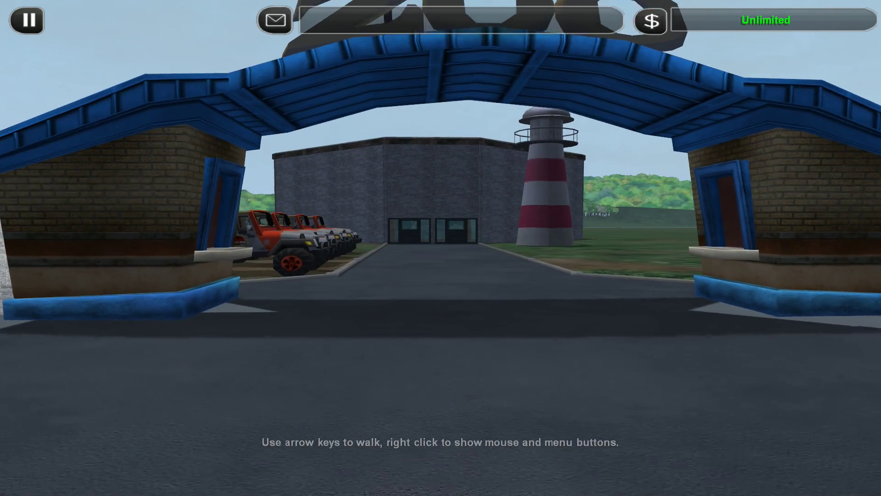
pyautogui.press('Up')
pyautogui.press('Up')
pyautogui.press('Up')
pyautogui.press('Left')
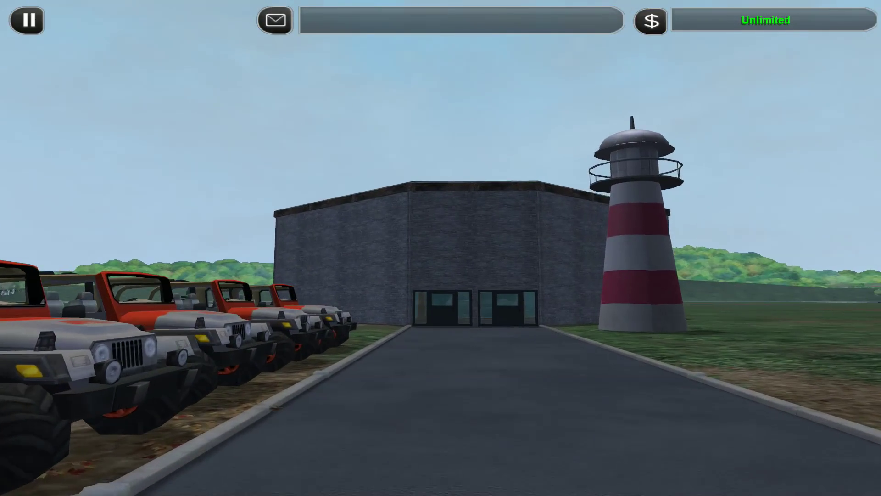
pyautogui.press('Up')
pyautogui.press('Left')
pyautogui.press('Up')
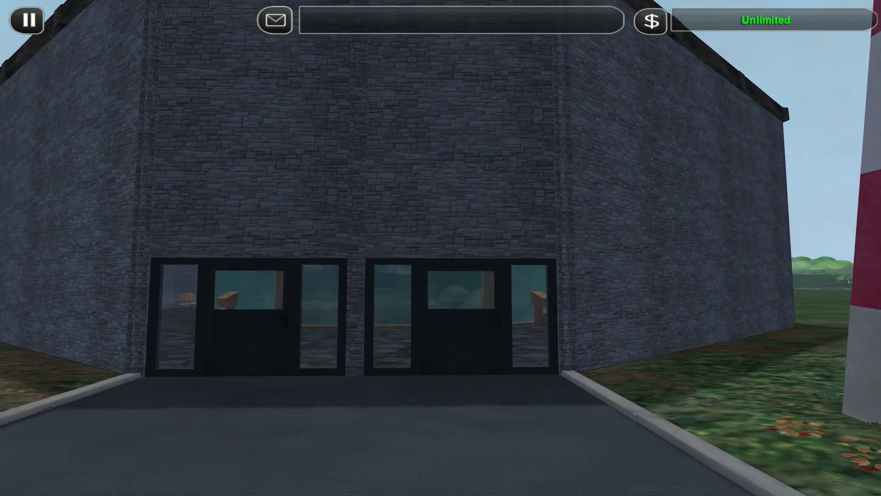
pyautogui.press('space')
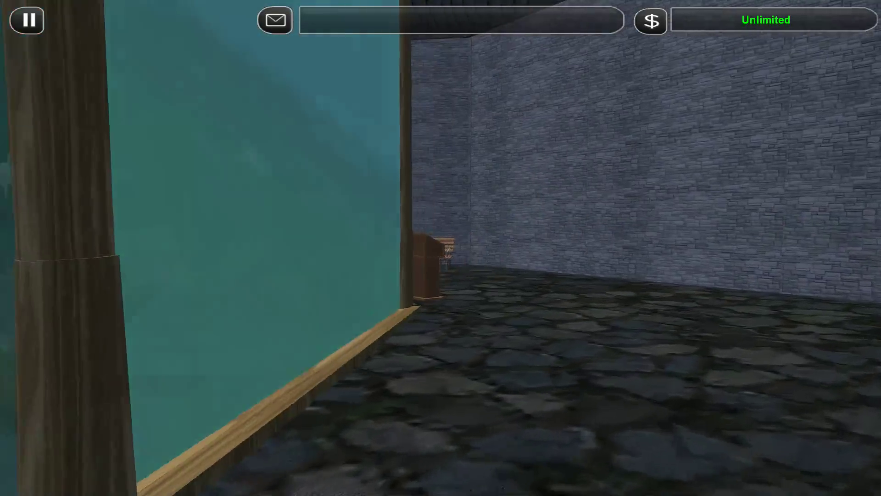
# Step: Enter first-person view inside the tank and swim around the saw-shark
pyautogui.press('Escape')
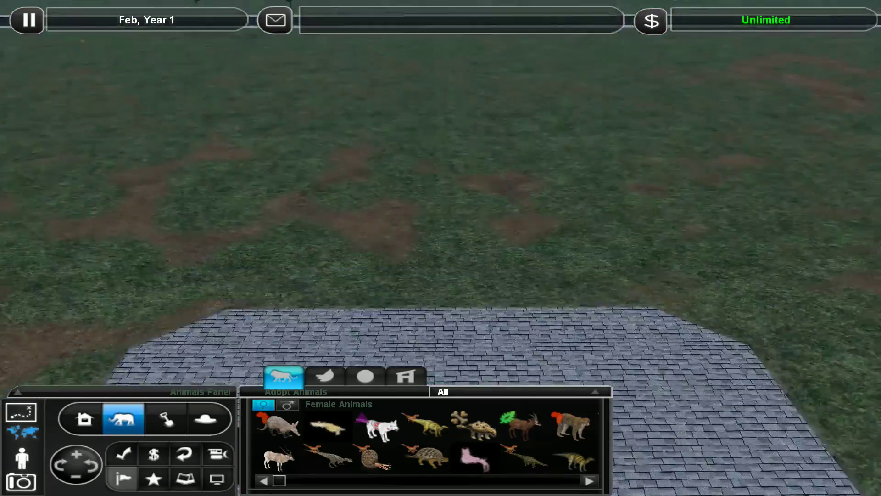
pyautogui.scroll(8, 441, 276)
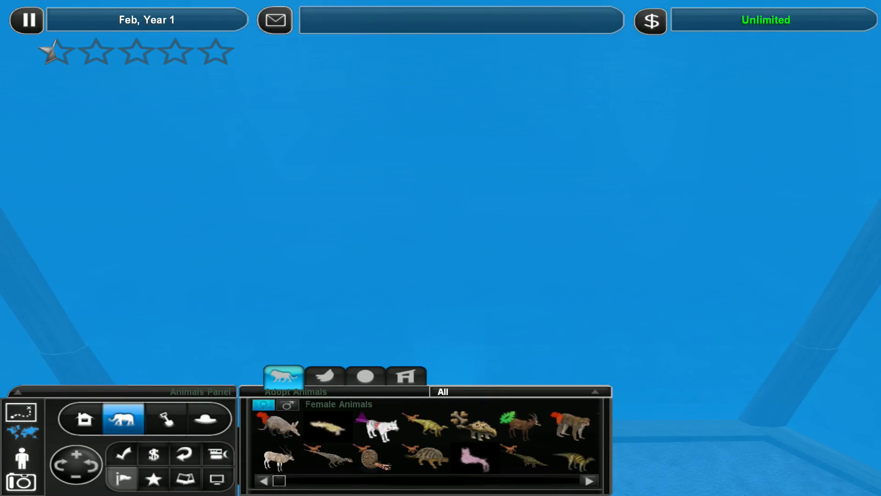
pyautogui.click(22, 457)
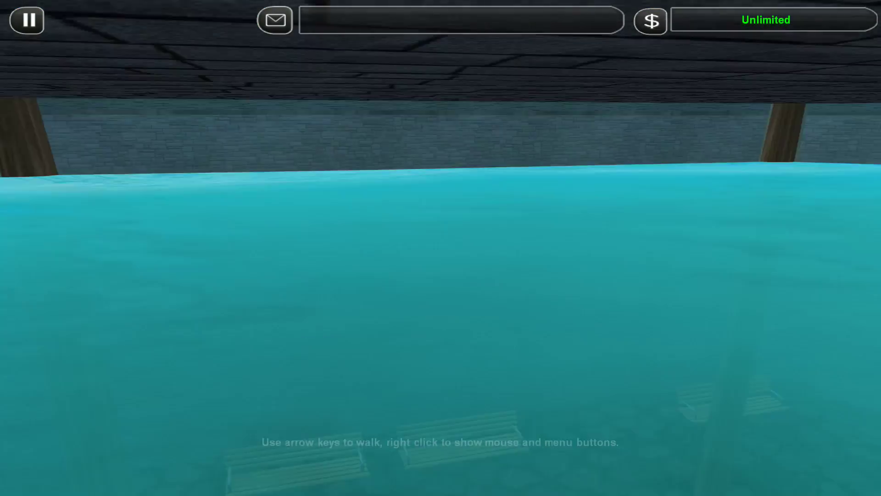
pyautogui.press('Up')
pyautogui.press('Up')
pyautogui.press('Up')
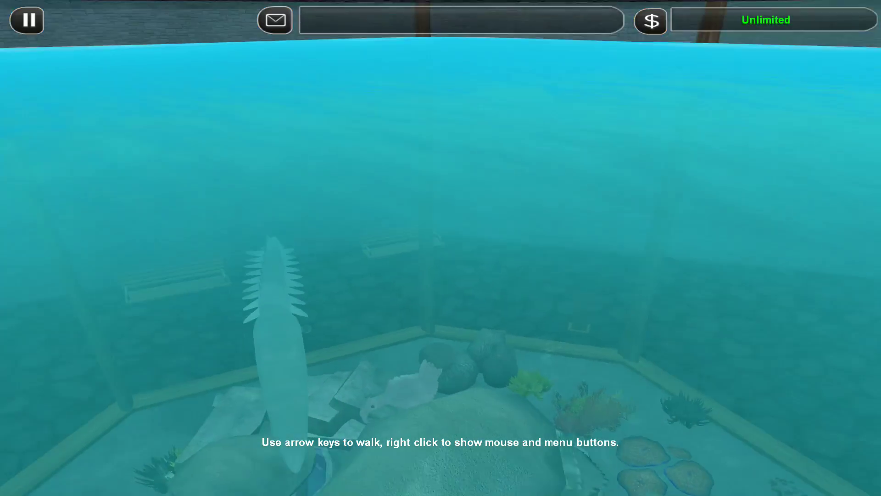
pyautogui.press('Left')
pyautogui.press('Left')
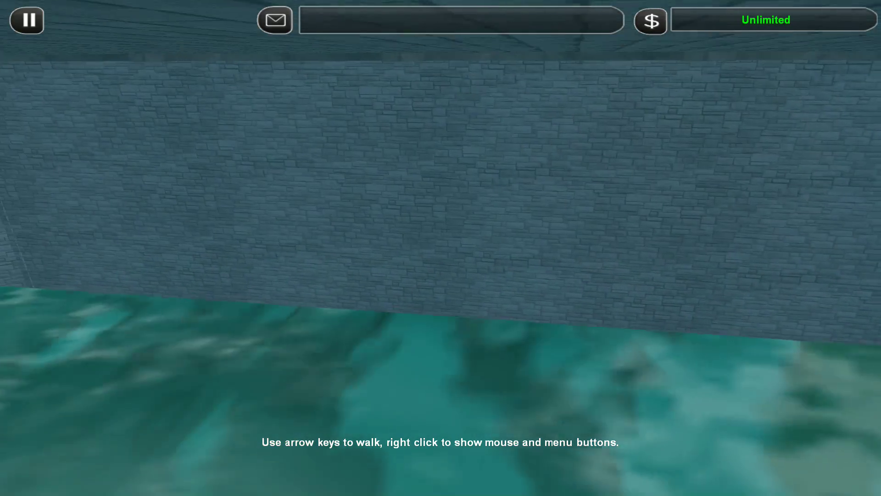
pyautogui.press('Up')
pyautogui.press('Up')
pyautogui.press('Up')
pyautogui.press('Up')
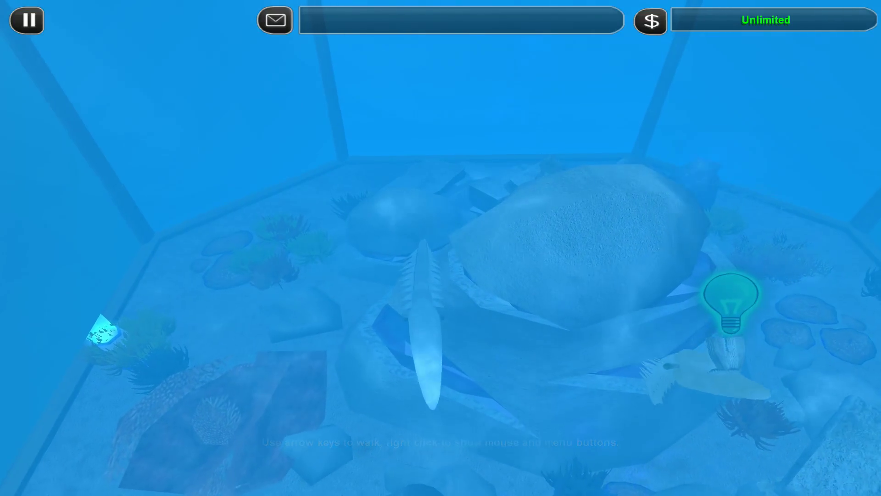
pyautogui.press('Left')
pyautogui.press('Left')
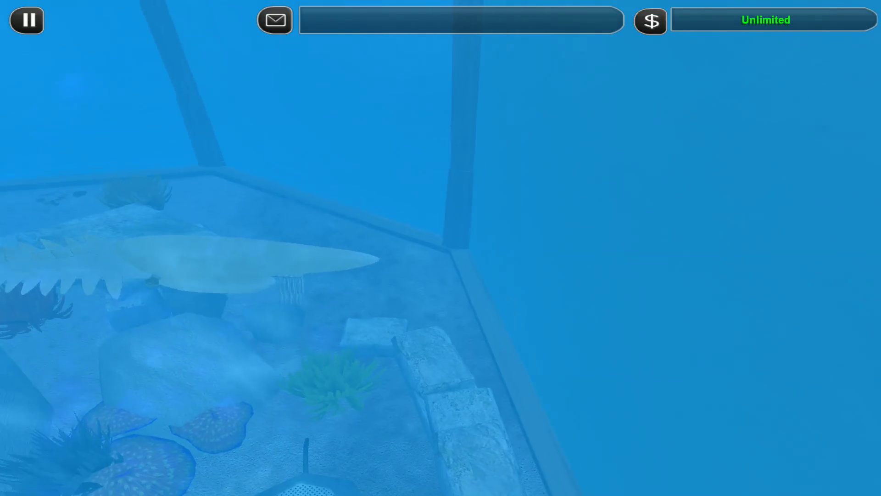
pyautogui.press('Up')
pyautogui.press('Up')
pyautogui.press('Left')
pyautogui.press('Left')
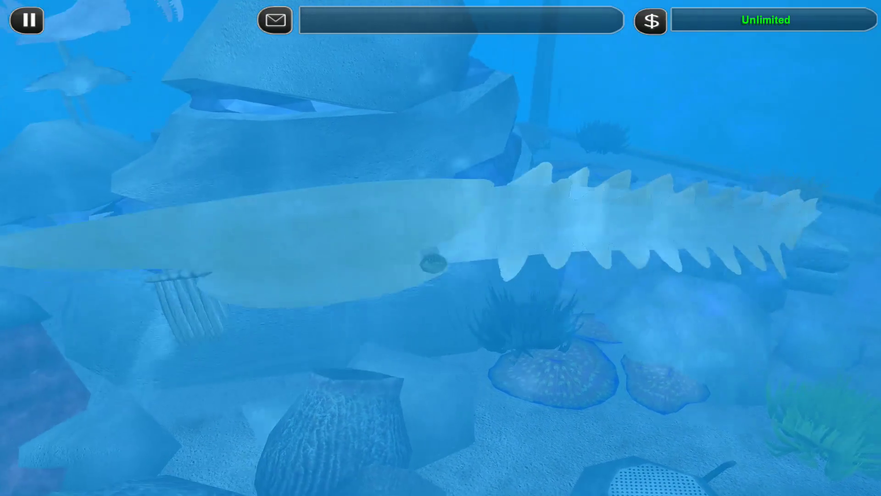
pyautogui.press('Up')
pyautogui.press('Up')
pyautogui.press('Down')
pyautogui.press('Down')
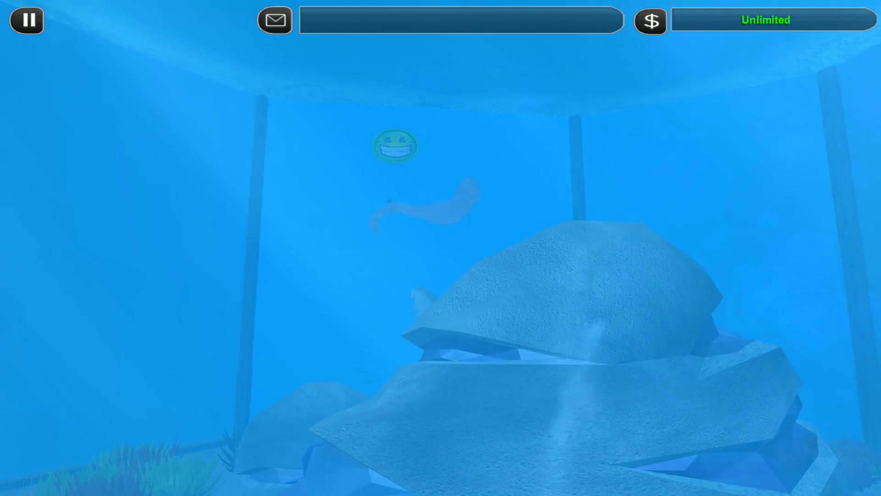
pyautogui.press('Right')
pyautogui.press('Right')
pyautogui.press('Up')
pyautogui.press('Up')
pyautogui.press('Right')
pyautogui.press('Right')
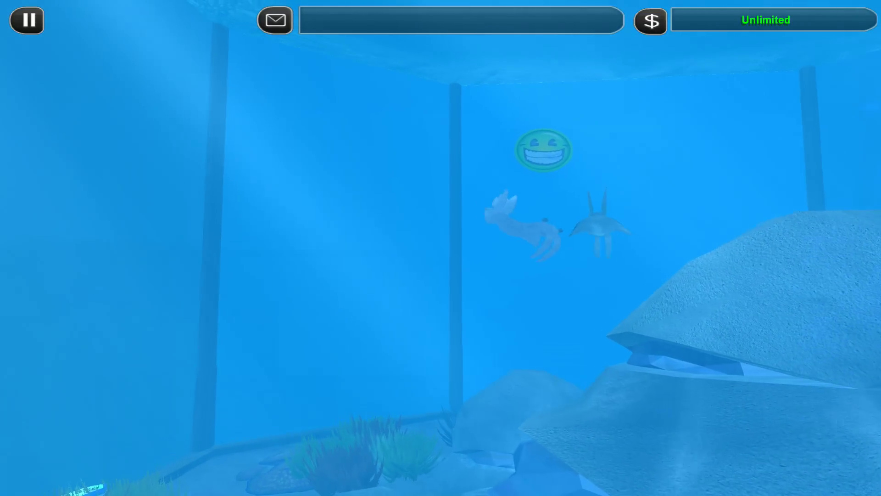
pyautogui.press('Up')
pyautogui.press('Up')
pyautogui.press('Down')
pyautogui.press('Down')
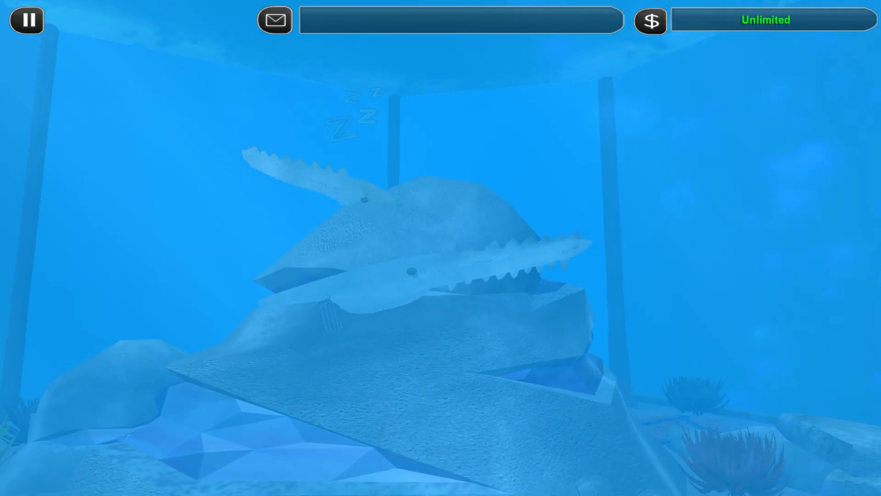
# Step: Circle the central rock formation past the seafloor grate, then return to overhead view
pyautogui.press('Left')
pyautogui.press('Left')
pyautogui.press('Left')
pyautogui.press('Left')
pyautogui.press('Left')
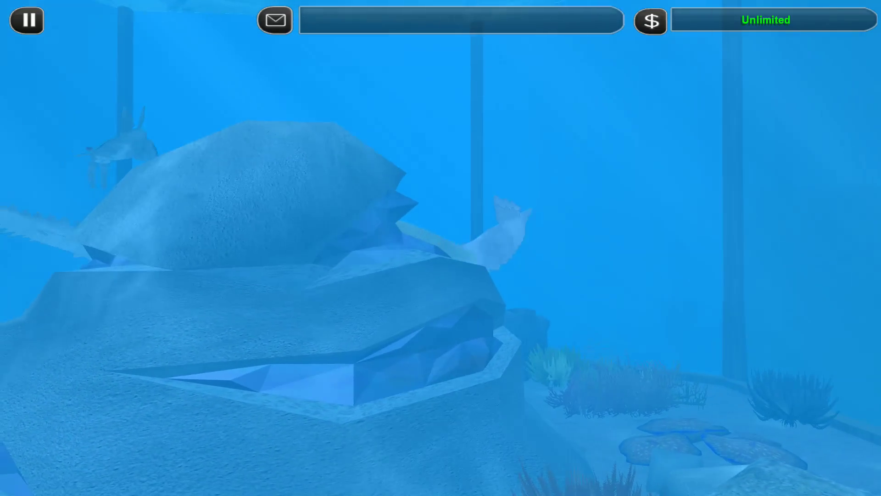
pyautogui.press('Left')
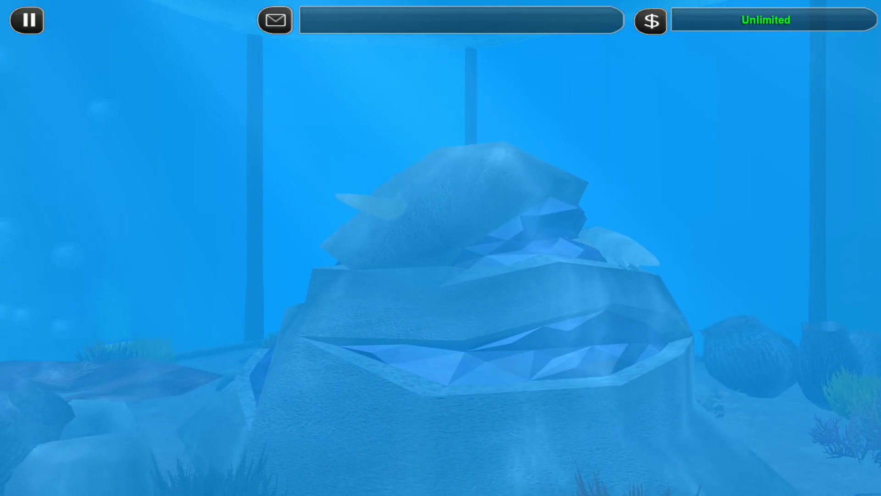
pyautogui.press('Left')
pyautogui.press('Up')
pyautogui.press('Up')
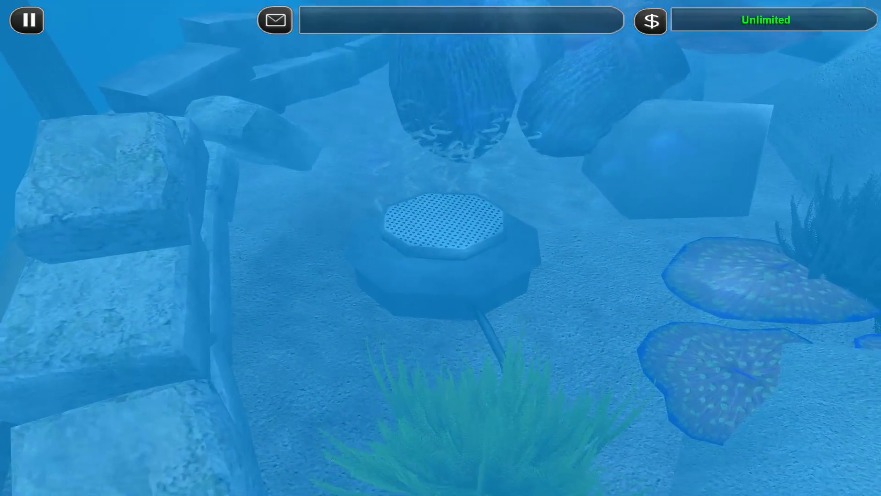
pyautogui.press('Up')
pyautogui.press('Up')
pyautogui.press('Left')
pyautogui.press('Up')
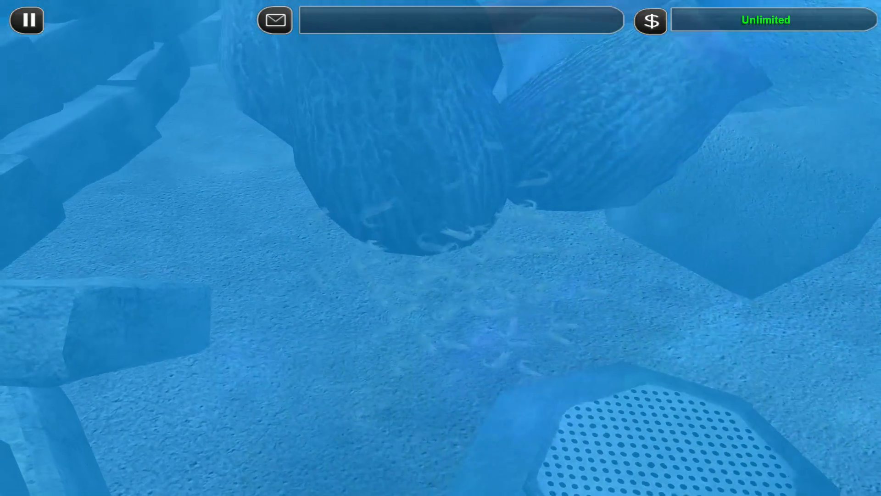
pyautogui.press('Left')
pyautogui.press('Up')
pyautogui.press('Left')
pyautogui.press('Left')
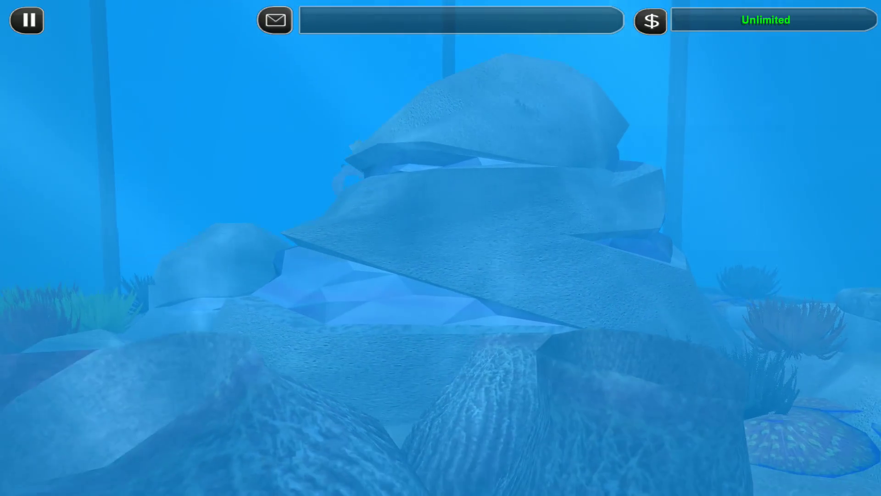
pyautogui.press('Up')
pyautogui.press('Down')
pyautogui.press('Down')
pyautogui.press('Down')
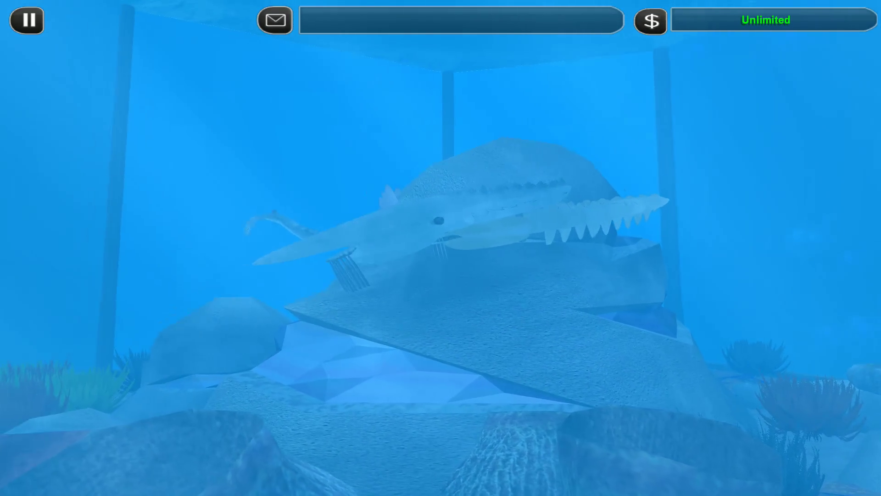
pyautogui.press('Down')
pyautogui.press('Escape')
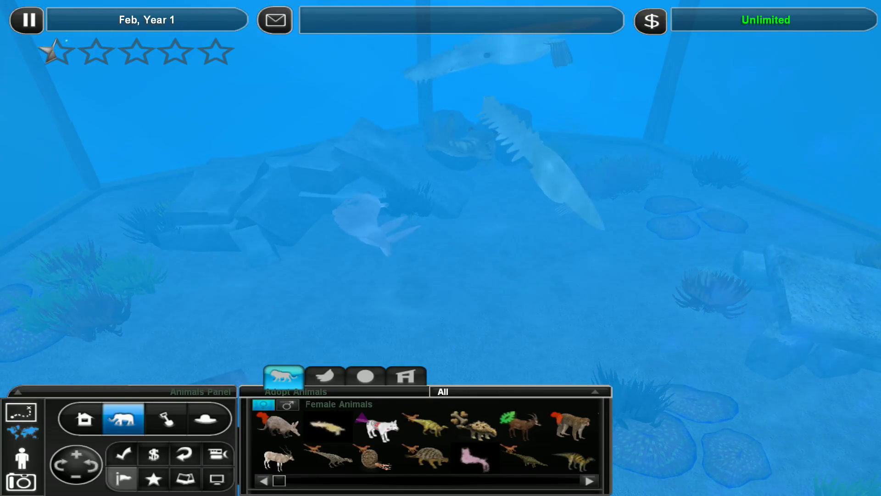
# Step: Browse enrichment items, try Monkey Bars and Monkey Bridge, then cancel the bridge
pyautogui.click(365, 376)
pyautogui.click(279, 429)
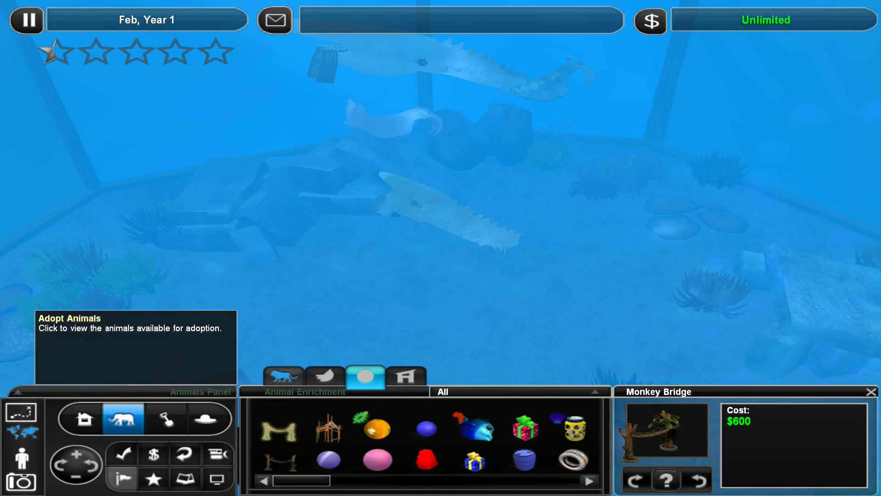
pyautogui.click(283, 376)
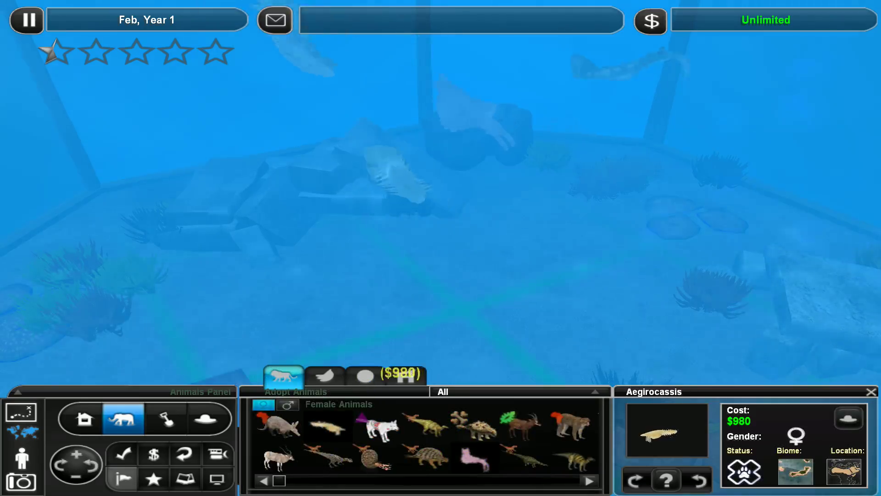
pyautogui.click(365, 376)
pyautogui.click(279, 430)
pyautogui.scroll(5, 441, 207)
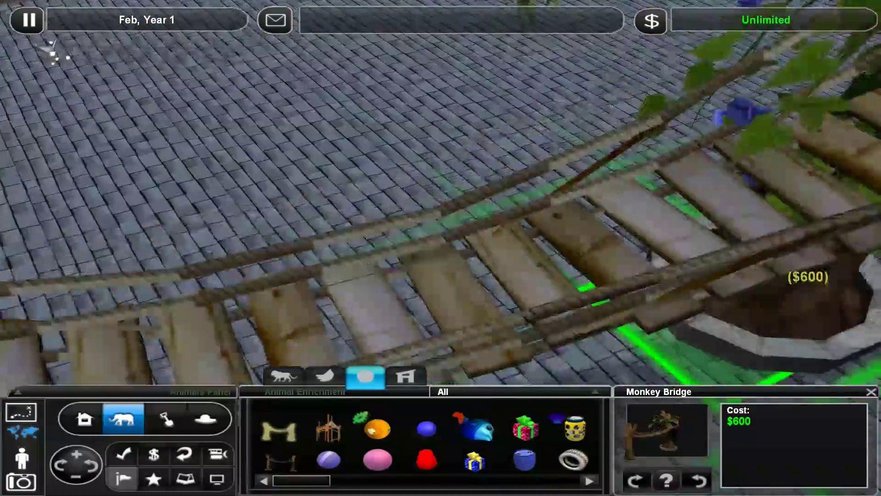
pyautogui.scroll(-5, 442, 207)
pyautogui.scroll(-5, 441, 207)
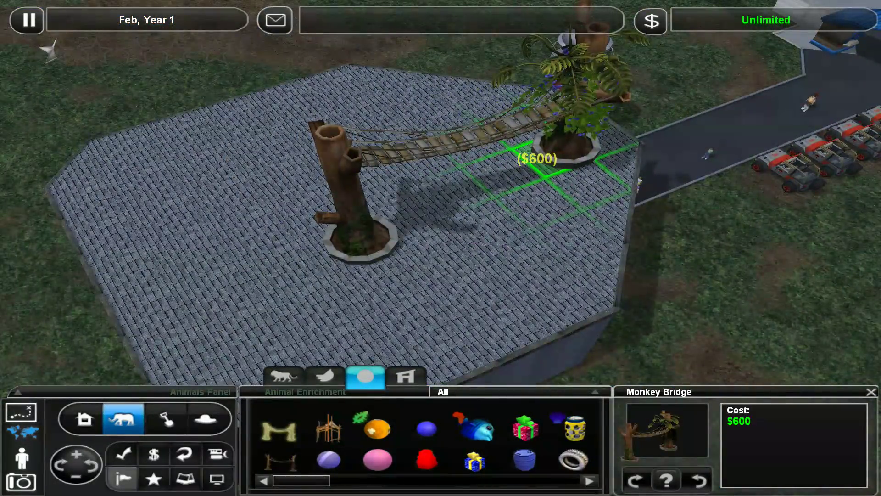
pyautogui.click(328, 430)
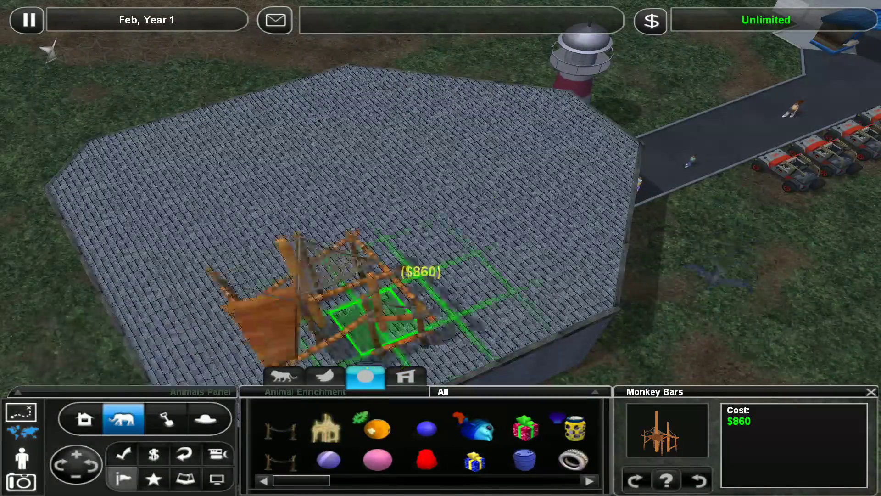
pyautogui.click(282, 430)
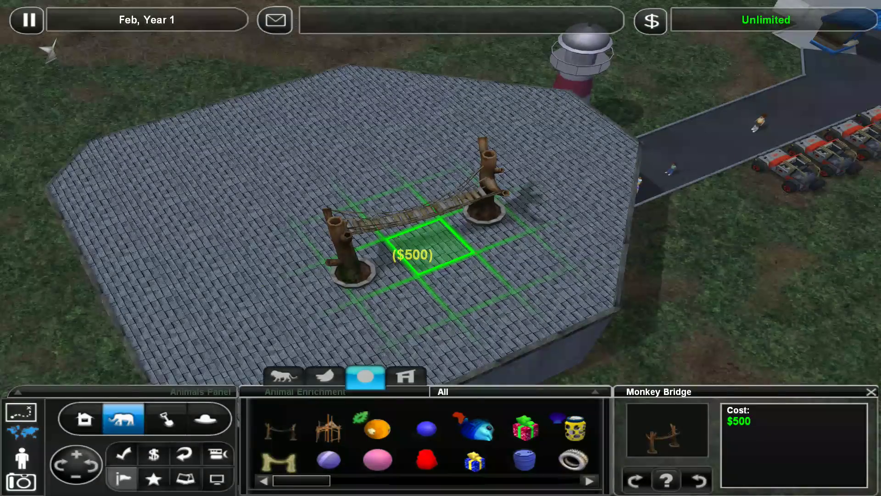
pyautogui.rightClick(413, 248)
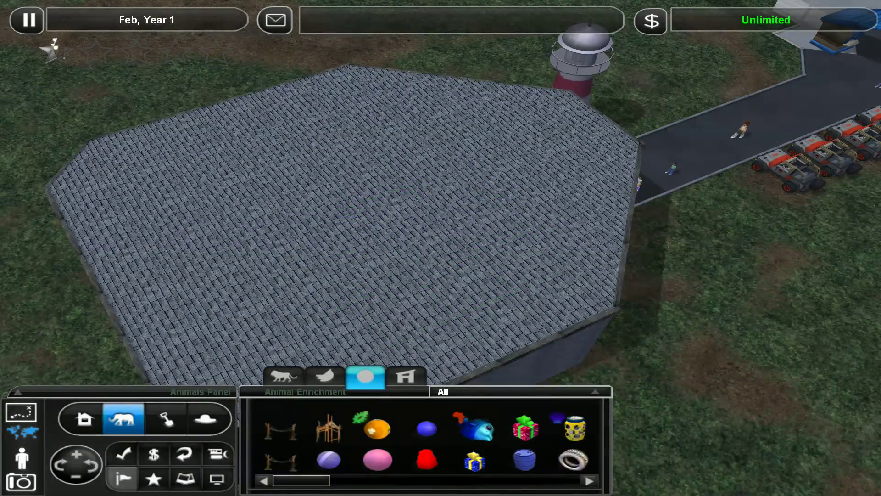
# Step: Choose a small reef rock from the Aegirocassis zookeeper recommendations
pyautogui.click(283, 377)
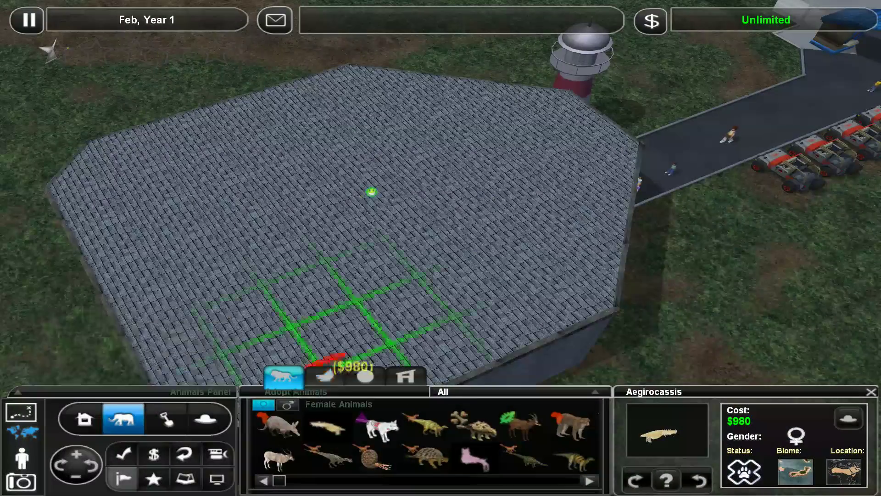
pyautogui.click(849, 418)
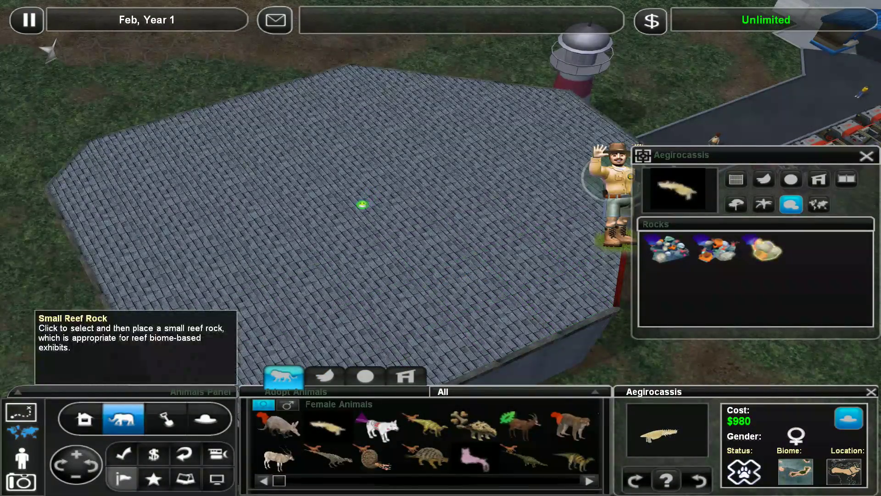
pyautogui.click(764, 249)
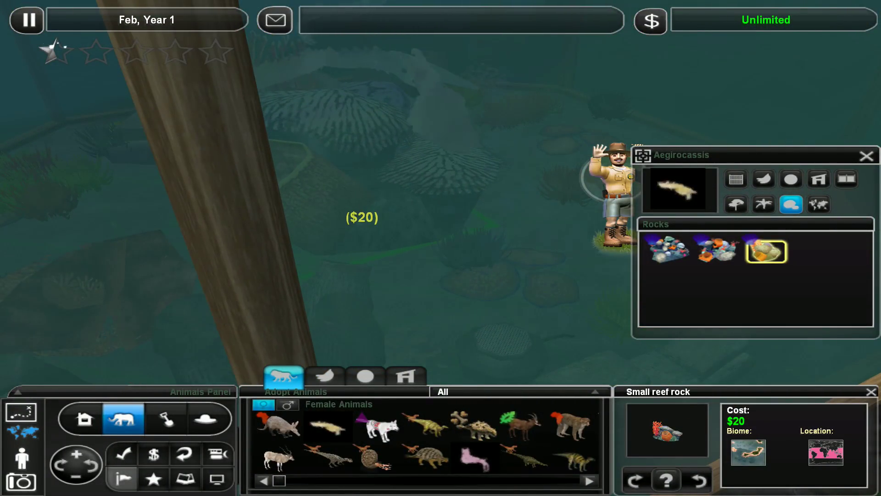
# Step: Enter first-person view and walk to the tank floor, looking over the rocks, corals and plants
pyautogui.hotkey('ctrl', 'g')
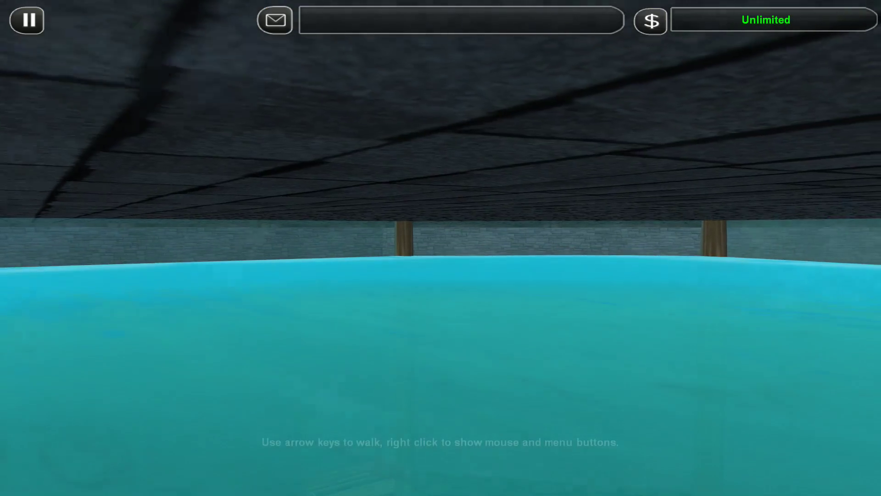
pyautogui.press('Up')
pyautogui.press('Up')
pyautogui.press('Up')
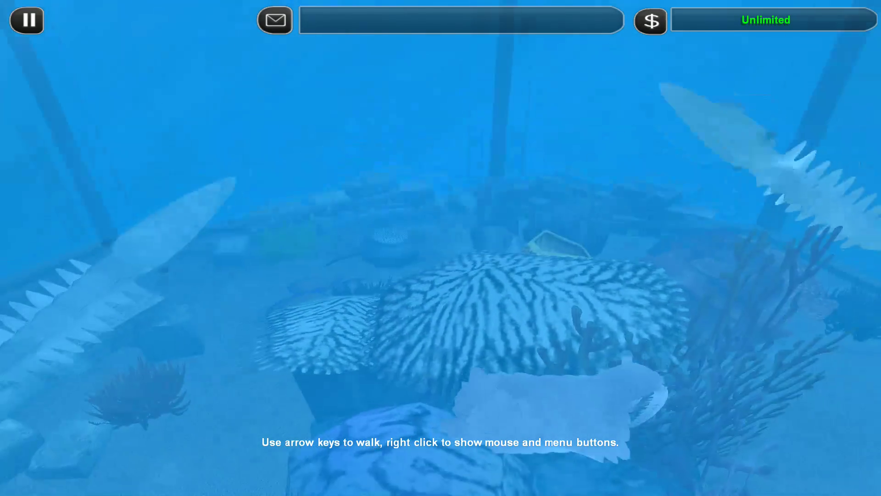
pyautogui.press('Up')
pyautogui.press('Up')
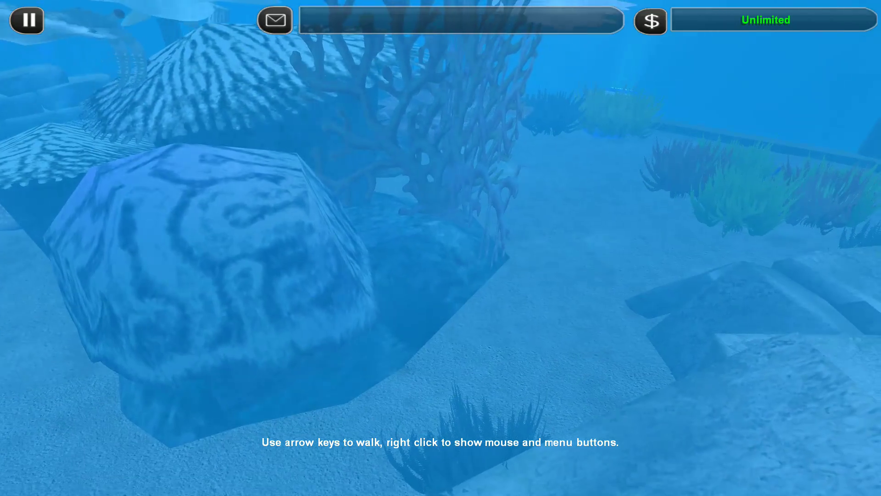
pyautogui.press('Left')
pyautogui.press('Left')
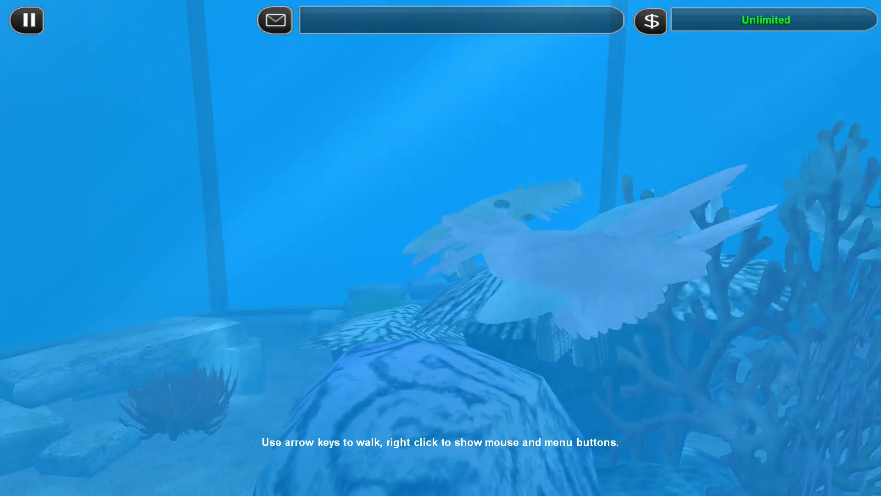
pyautogui.press('Left')
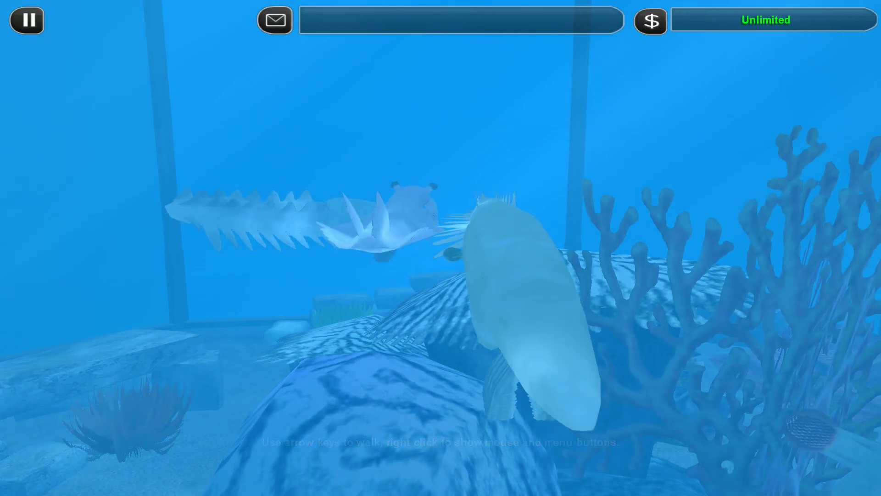
pyautogui.press('Up')
pyautogui.press('Up')
pyautogui.press('Right')
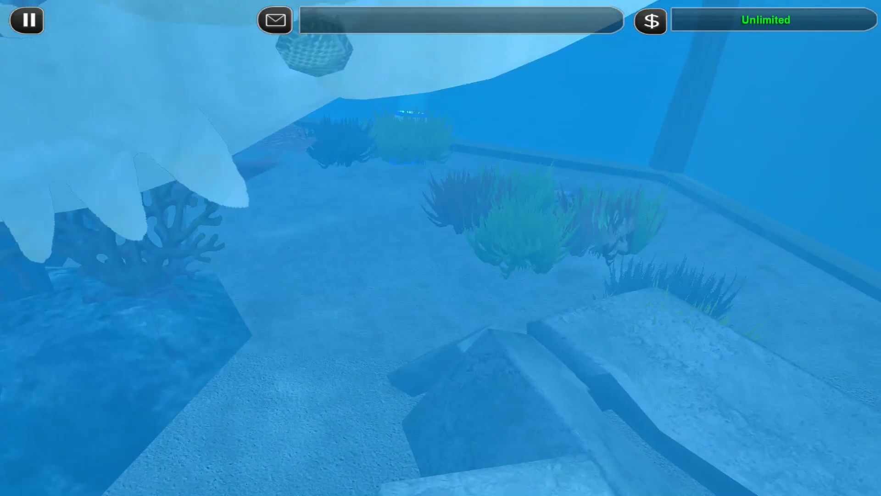
pyautogui.press('Right')
pyautogui.press('Right')
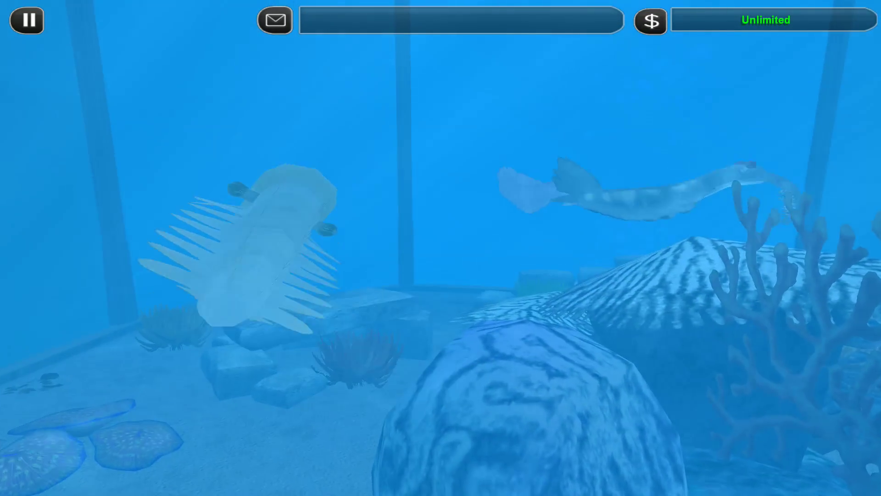
# Step: Circle behind the coral to follow the spined and large creatures swimming over the rocks
pyautogui.press('Left')
pyautogui.press('Up')
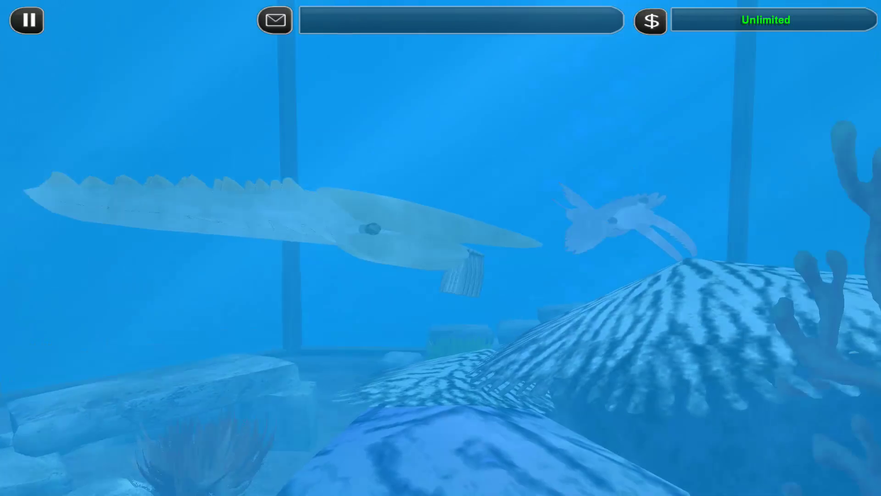
pyautogui.press('Right')
pyautogui.press('Up')
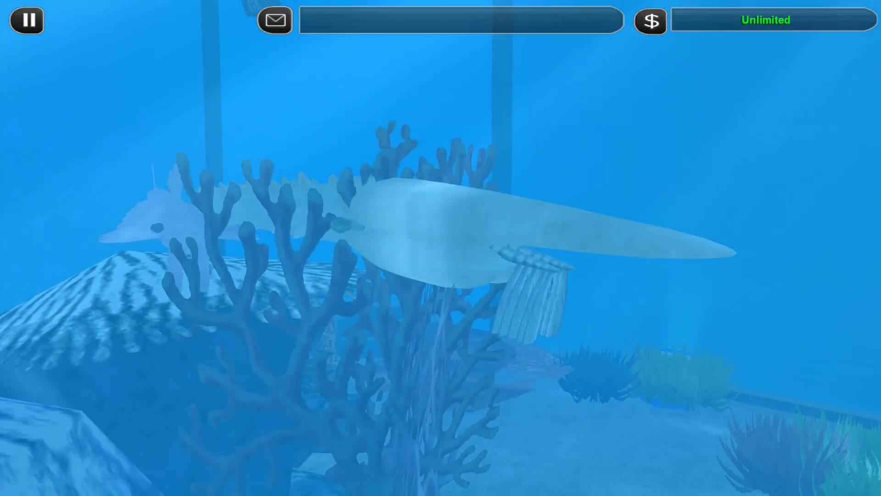
pyautogui.press('Right')
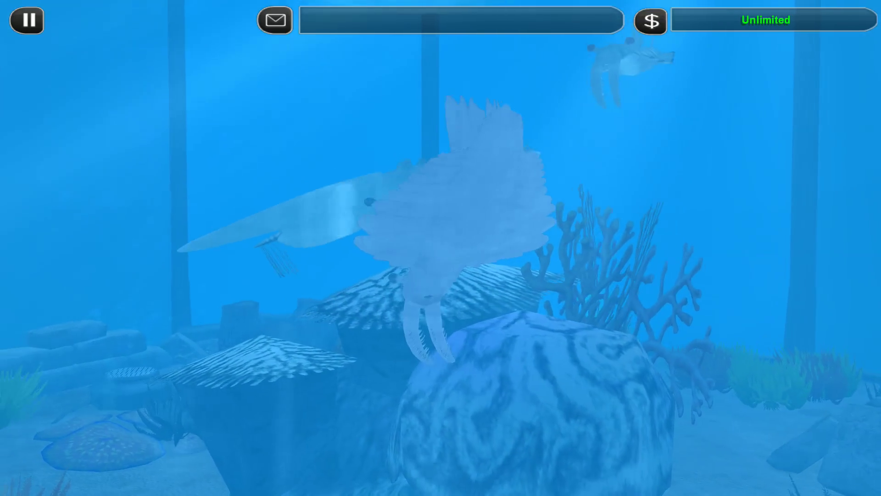
pyautogui.press('Down')
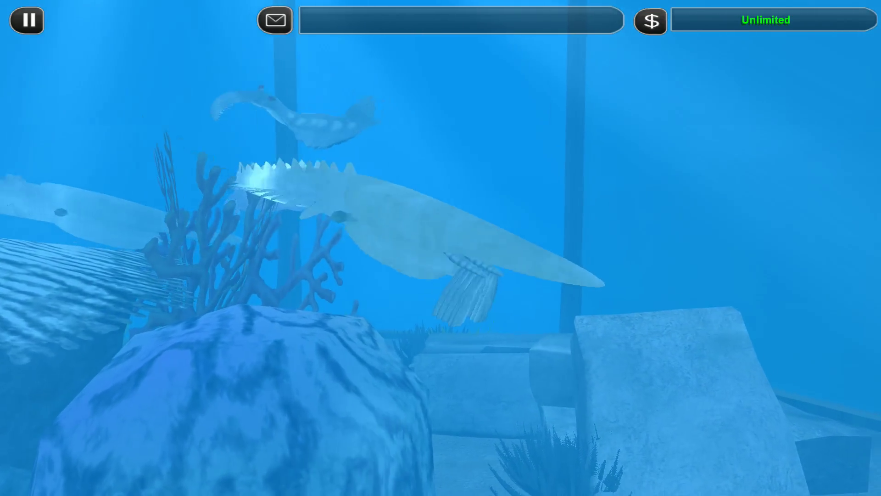
pyautogui.press('Right')
pyautogui.press('Right')
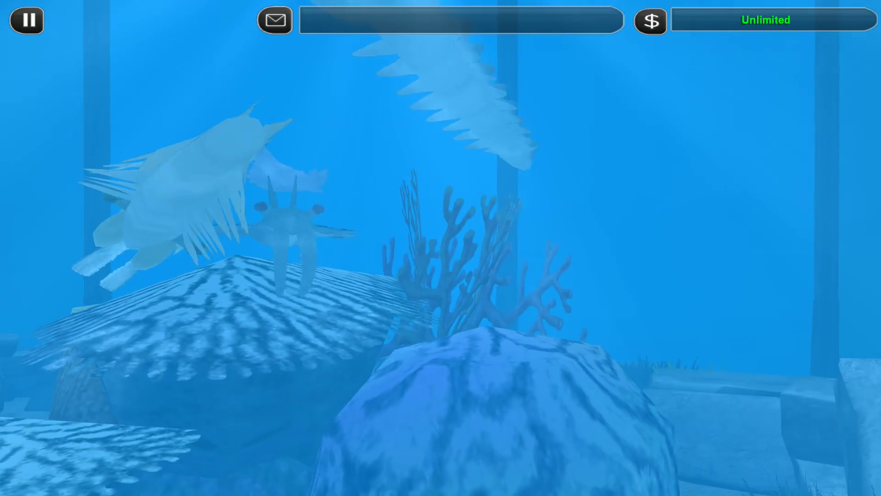
pyautogui.press('Right')
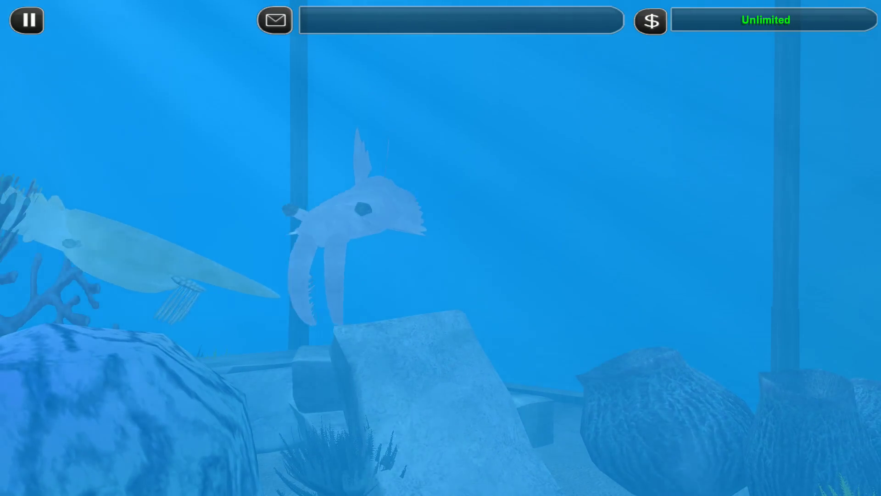
pyautogui.press('Right')
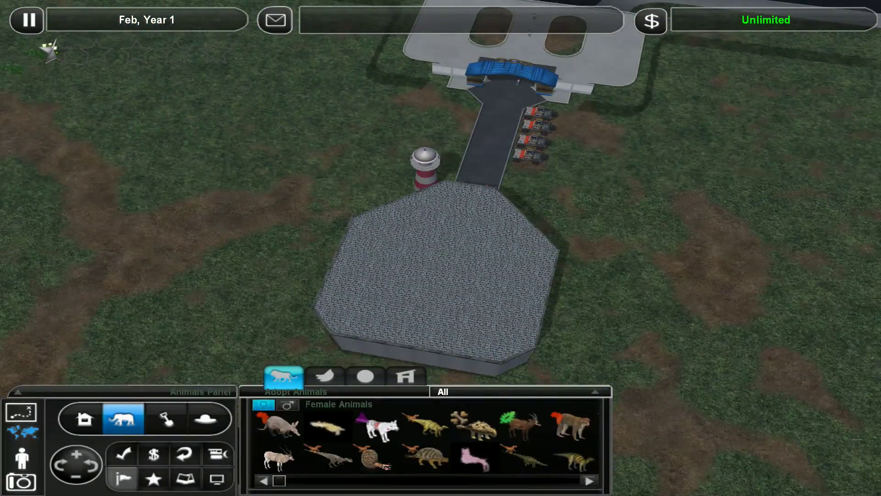
# Step: Close the adoption panel and save from the Esc menu as '#9 - Freaky Ass Things'
pyautogui.click(123, 418)
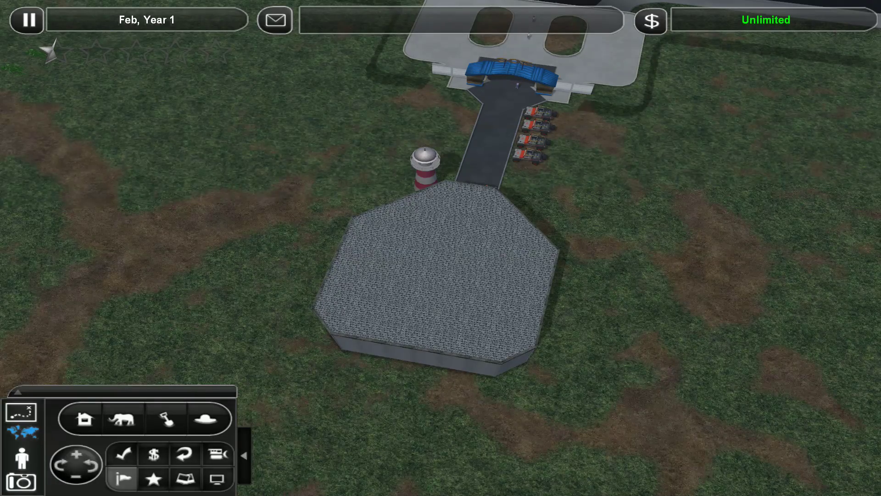
pyautogui.press('Escape')
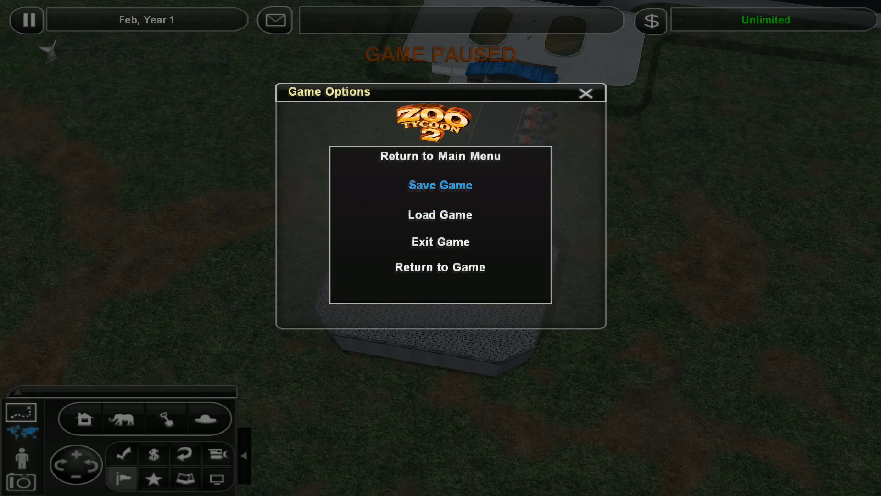
pyautogui.click(440, 185)
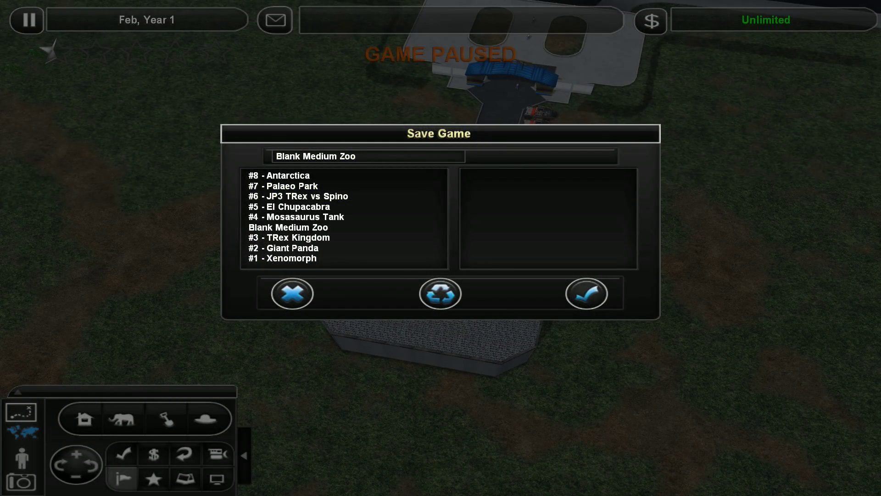
pyautogui.hotkey('ctrl', 'a')
pyautogui.press('BackSpace')
pyautogui.write('#9')
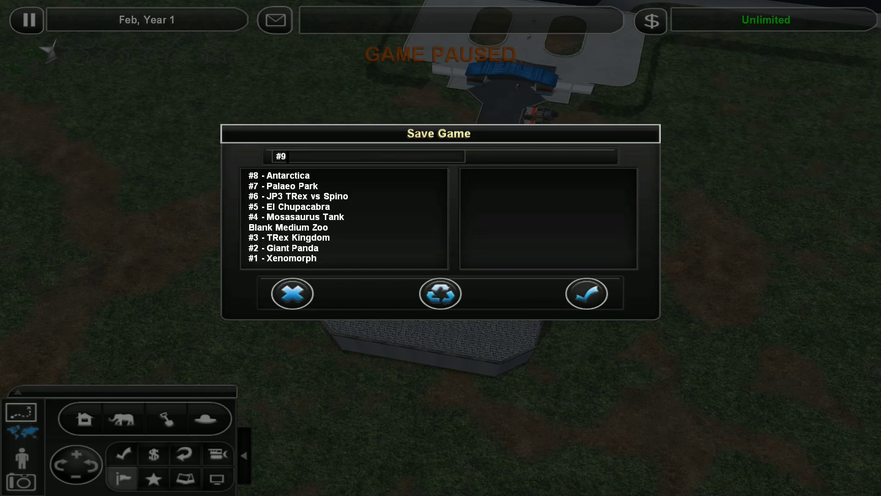
pyautogui.write(' - Freaky A')
pyautogui.write('ss Things')
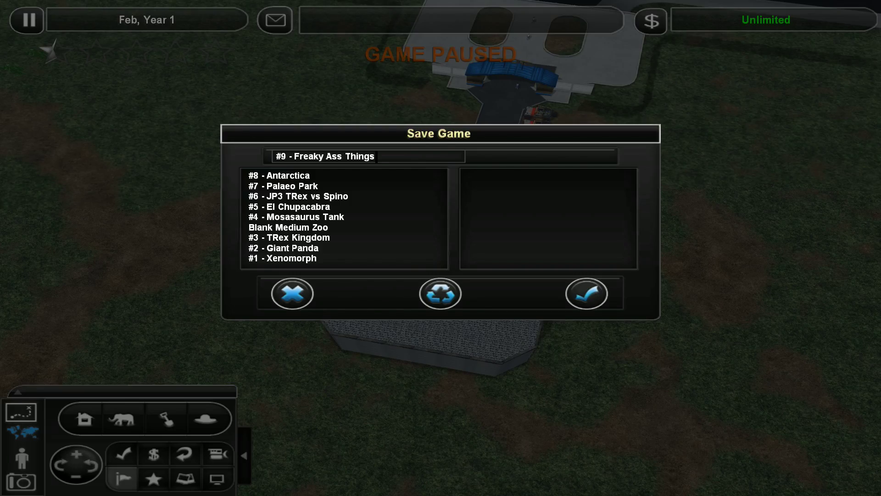
pyautogui.click(587, 294)
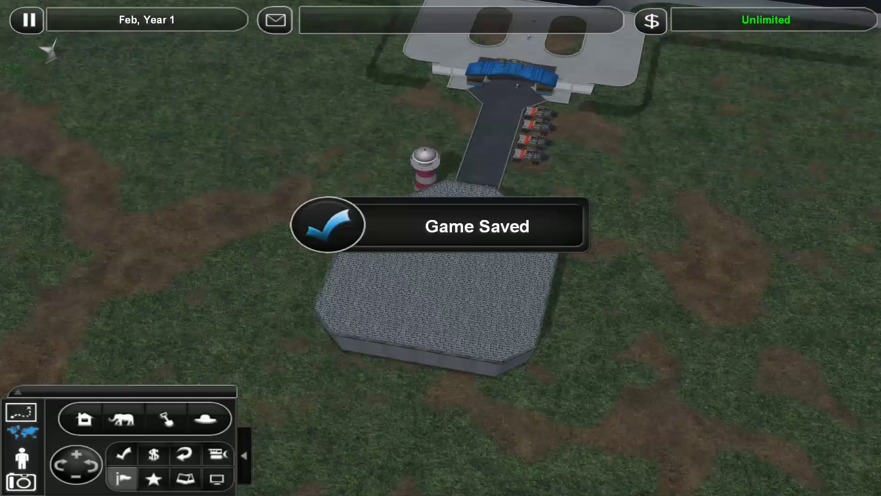
pyautogui.press('Escape')
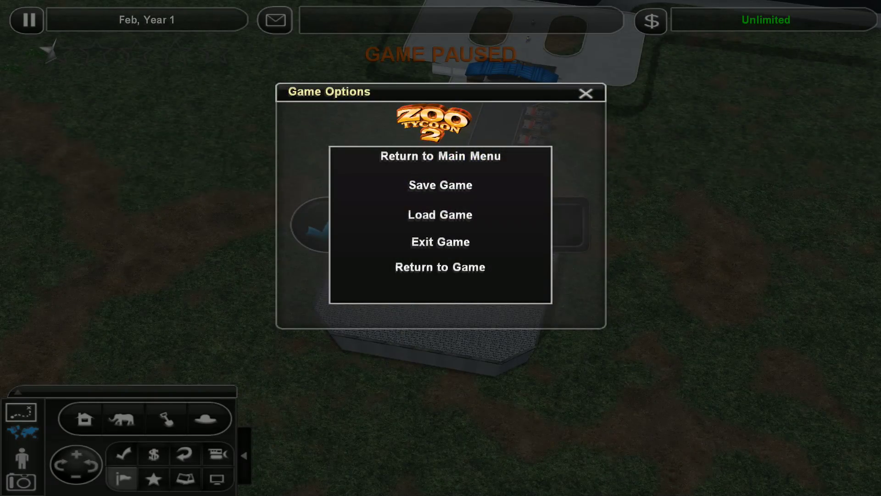